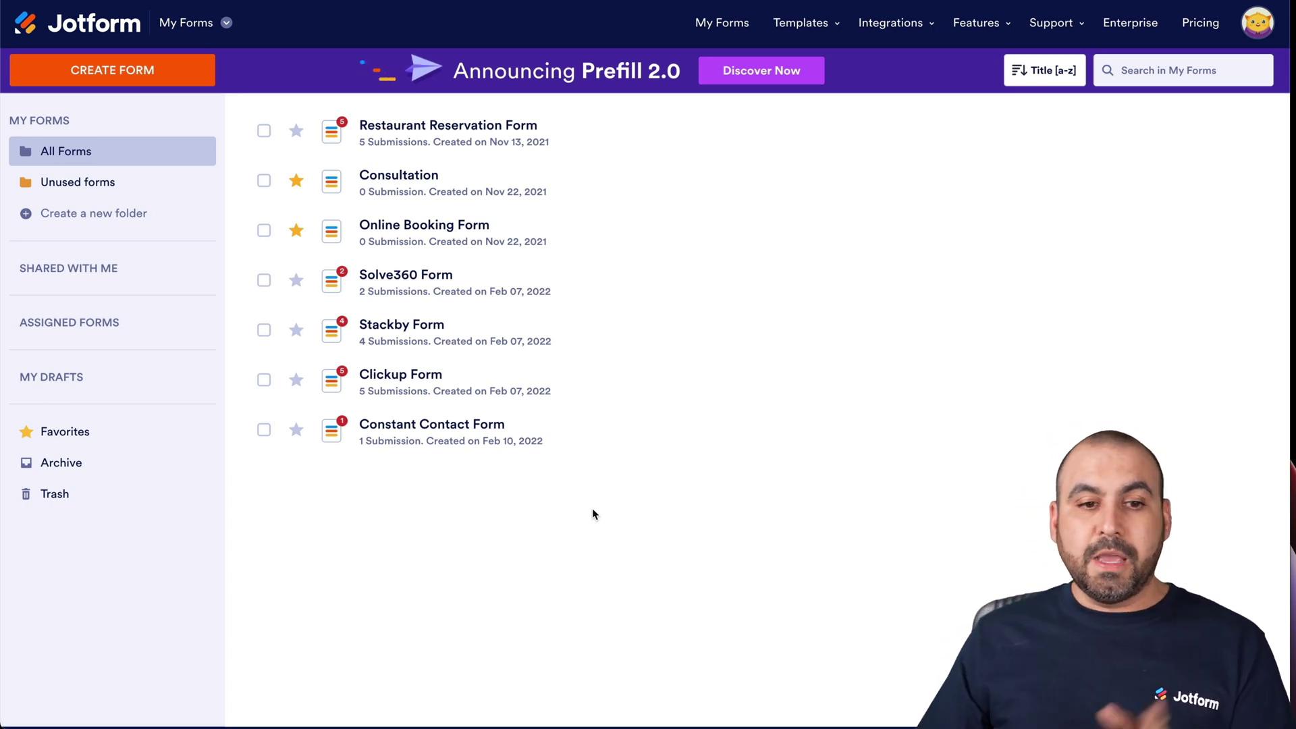
Create a new form from scratch using the Classic Form layout
left_click(162, 80)
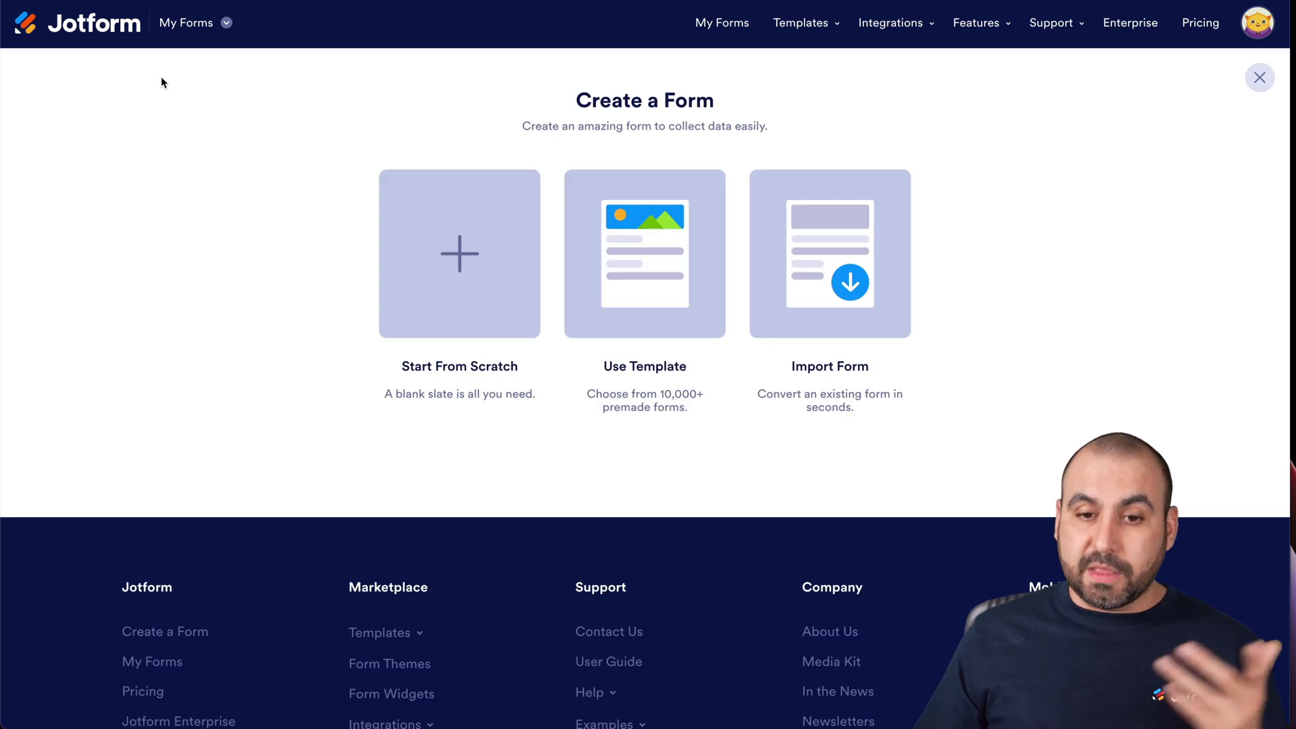
left_click(450, 254)
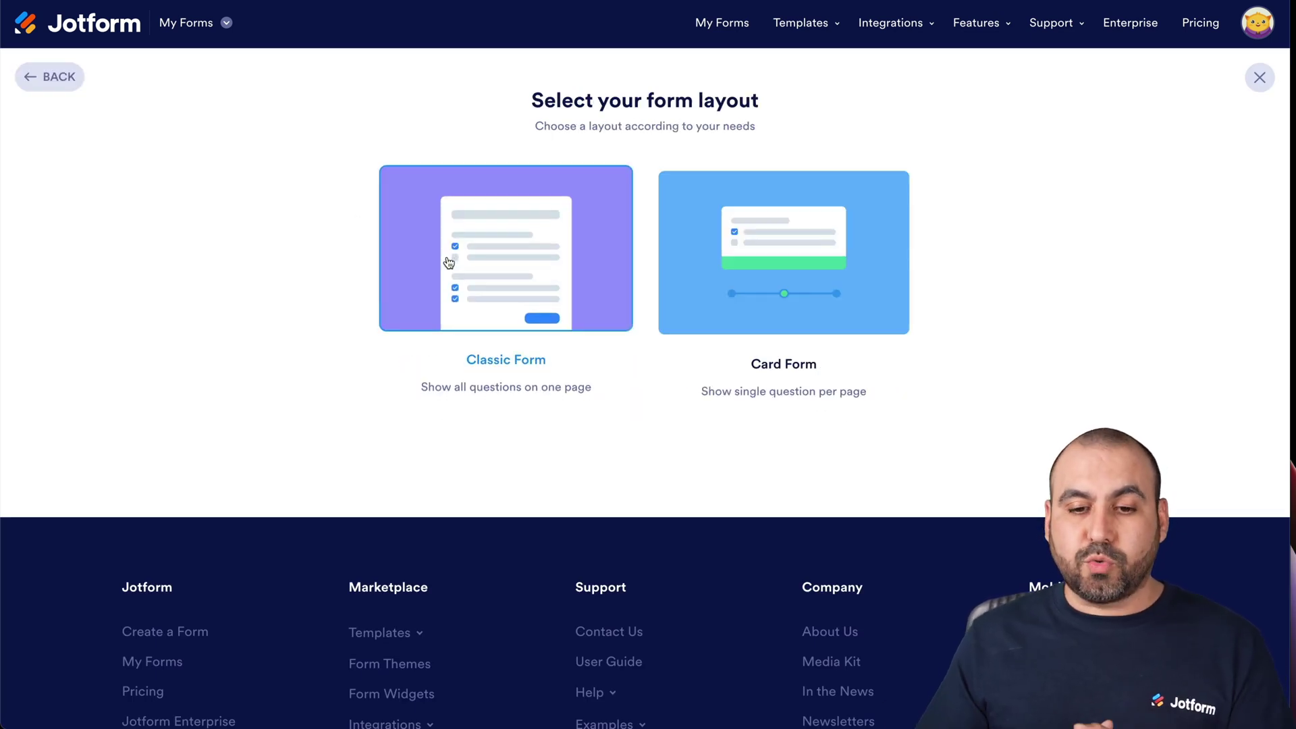
left_click(481, 269)
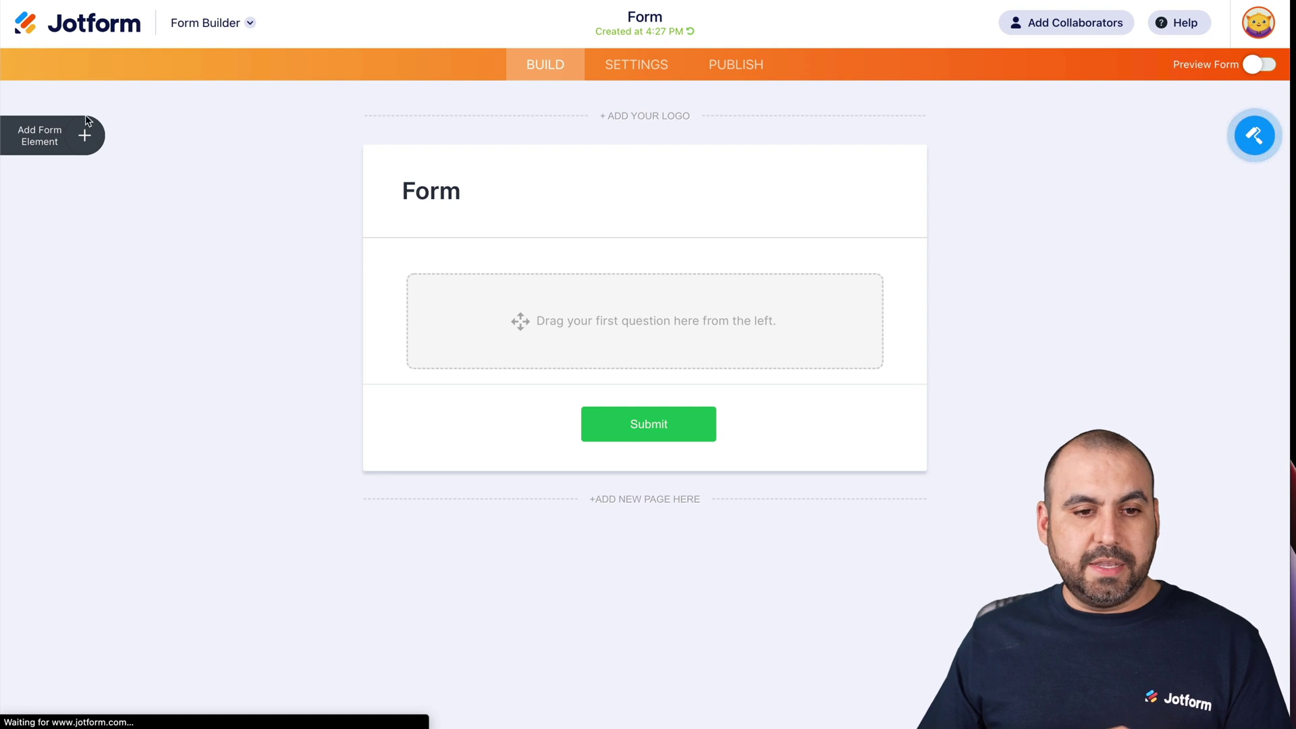
Add Full Name, Address, Phone and Email fields to the blank form, in that order
left_click(85, 132)
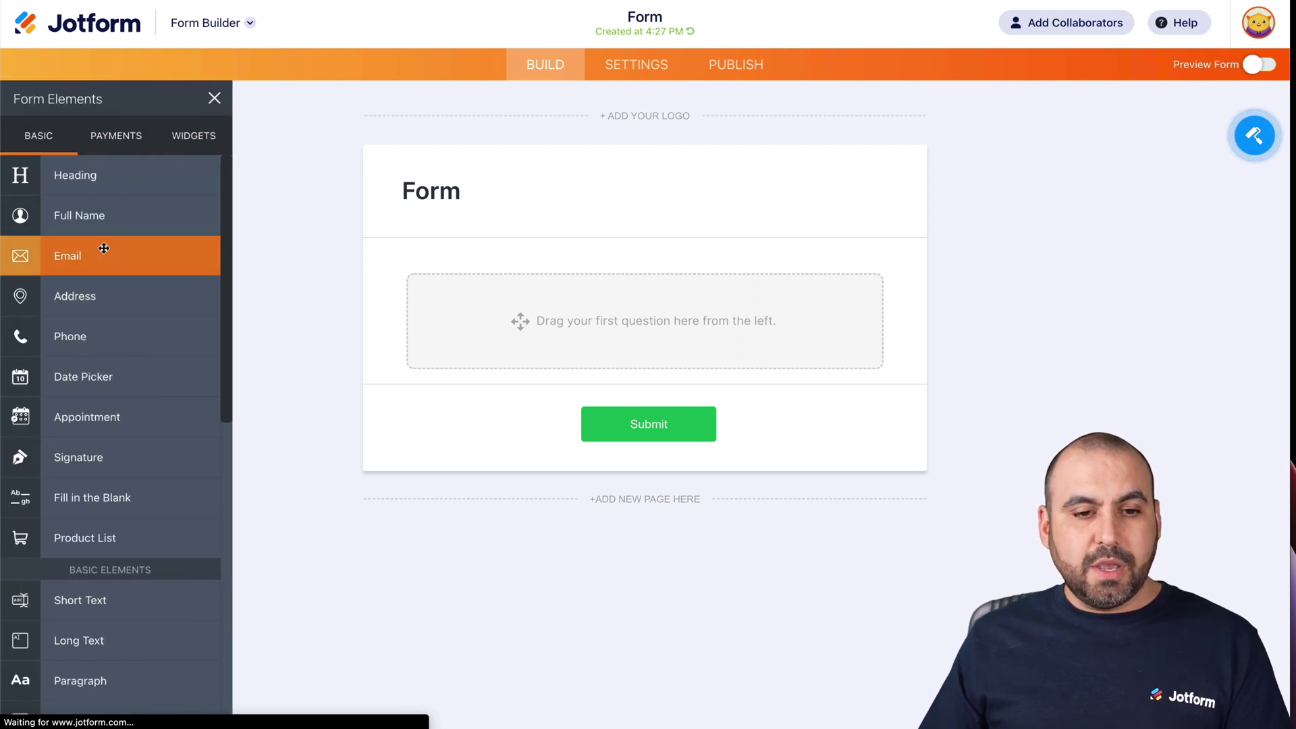
left_click(125, 220)
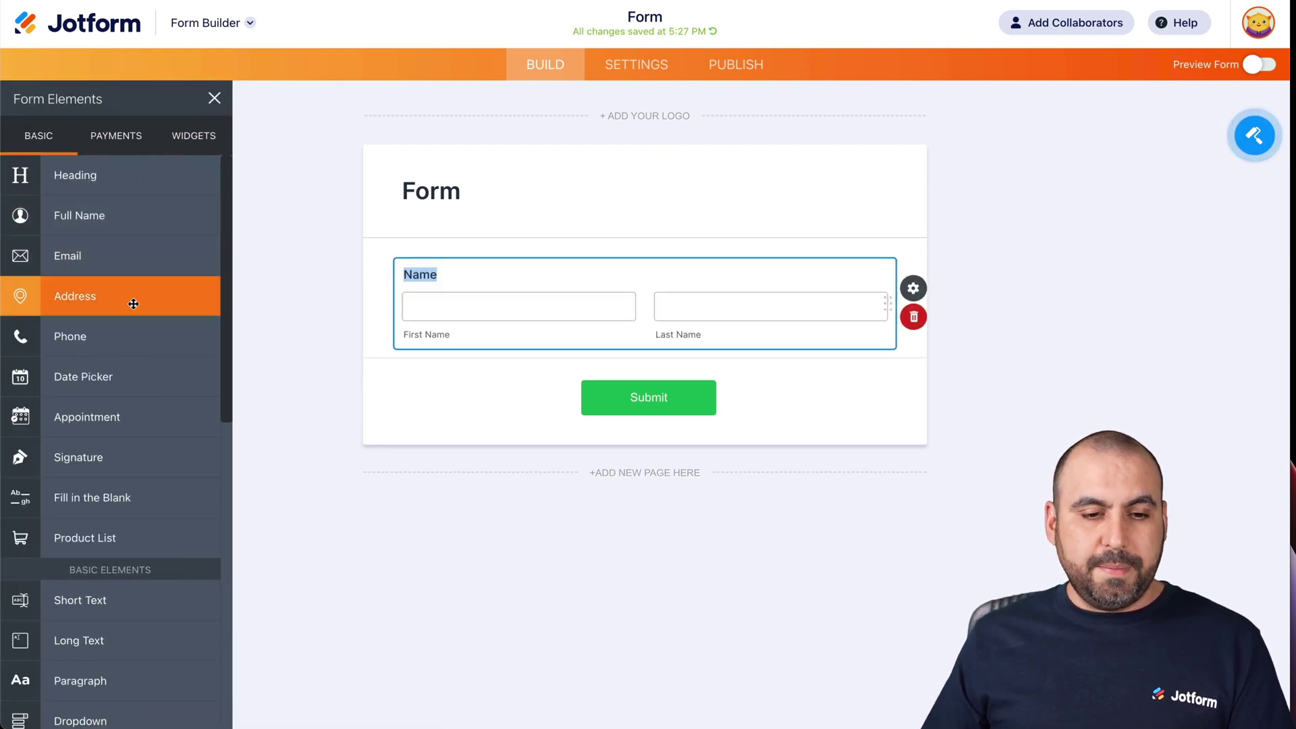
left_click(133, 304)
left_click(117, 289)
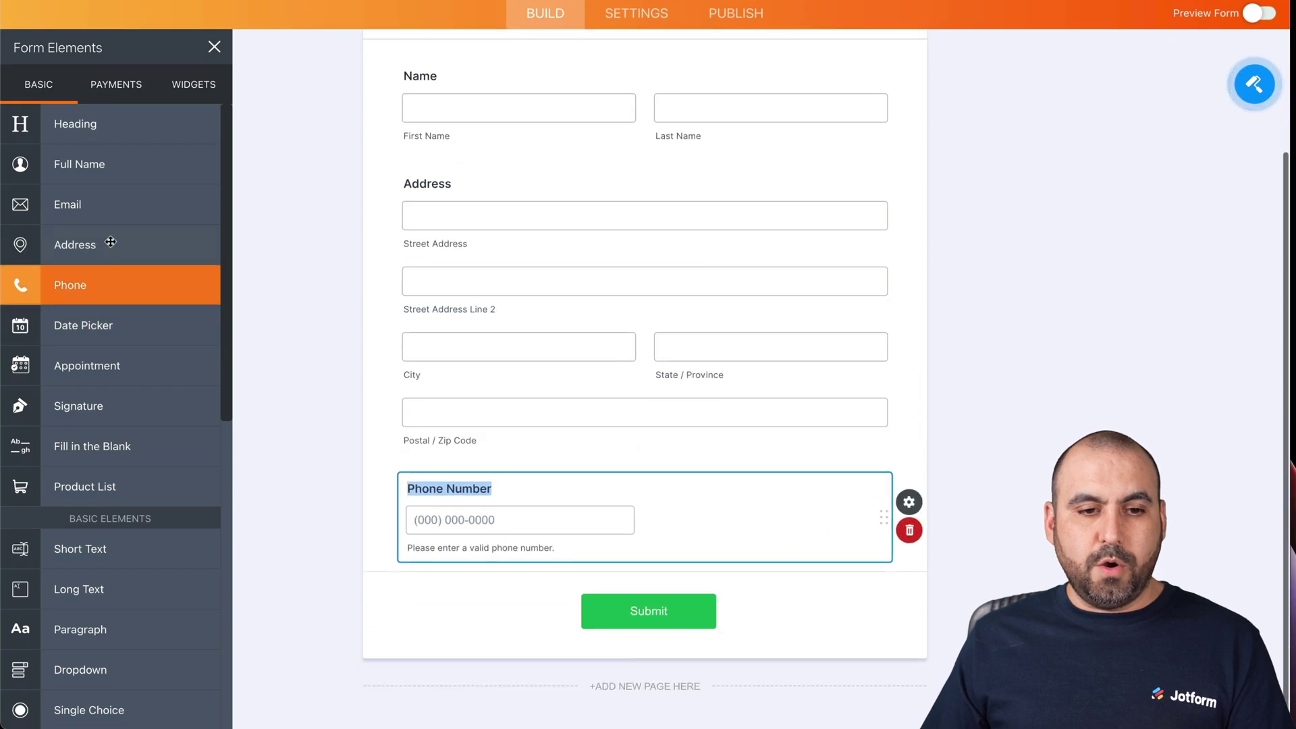
left_click(98, 207)
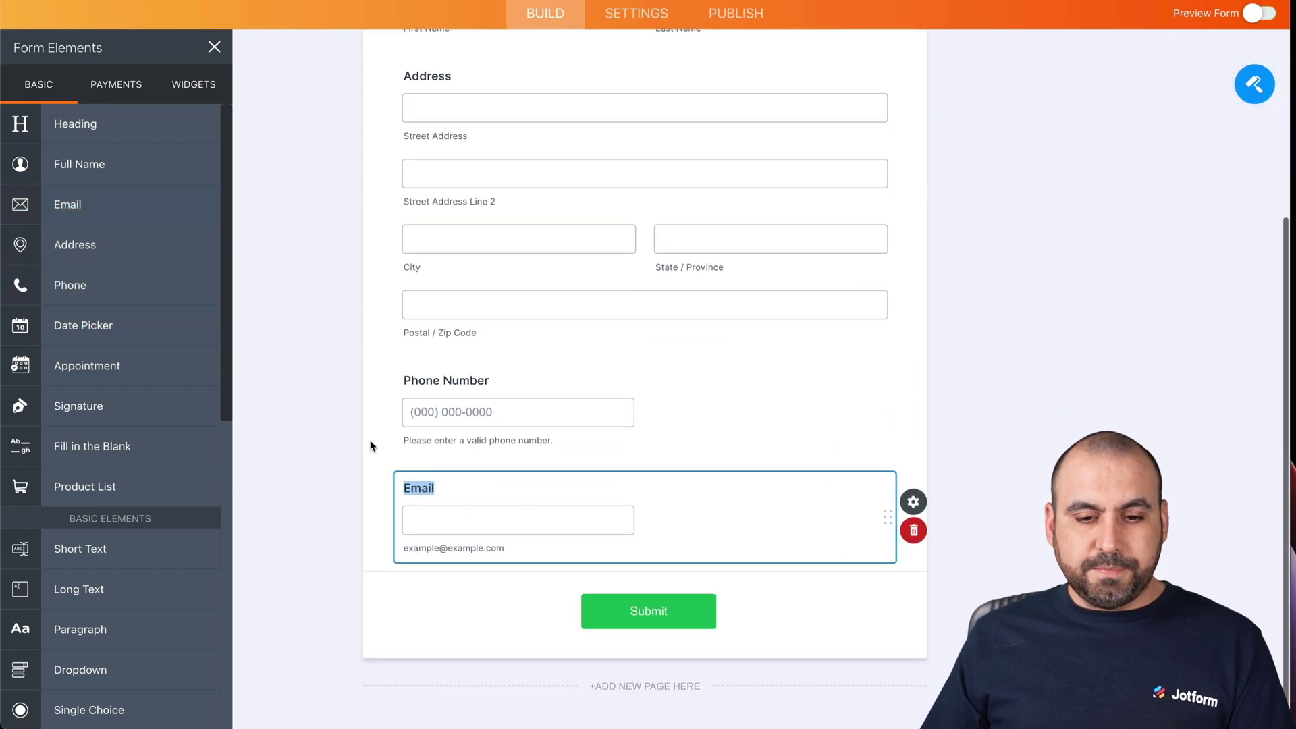
Add a Short Text field between Phone Number and Email and label it "X mount of sale $"
left_click(121, 548)
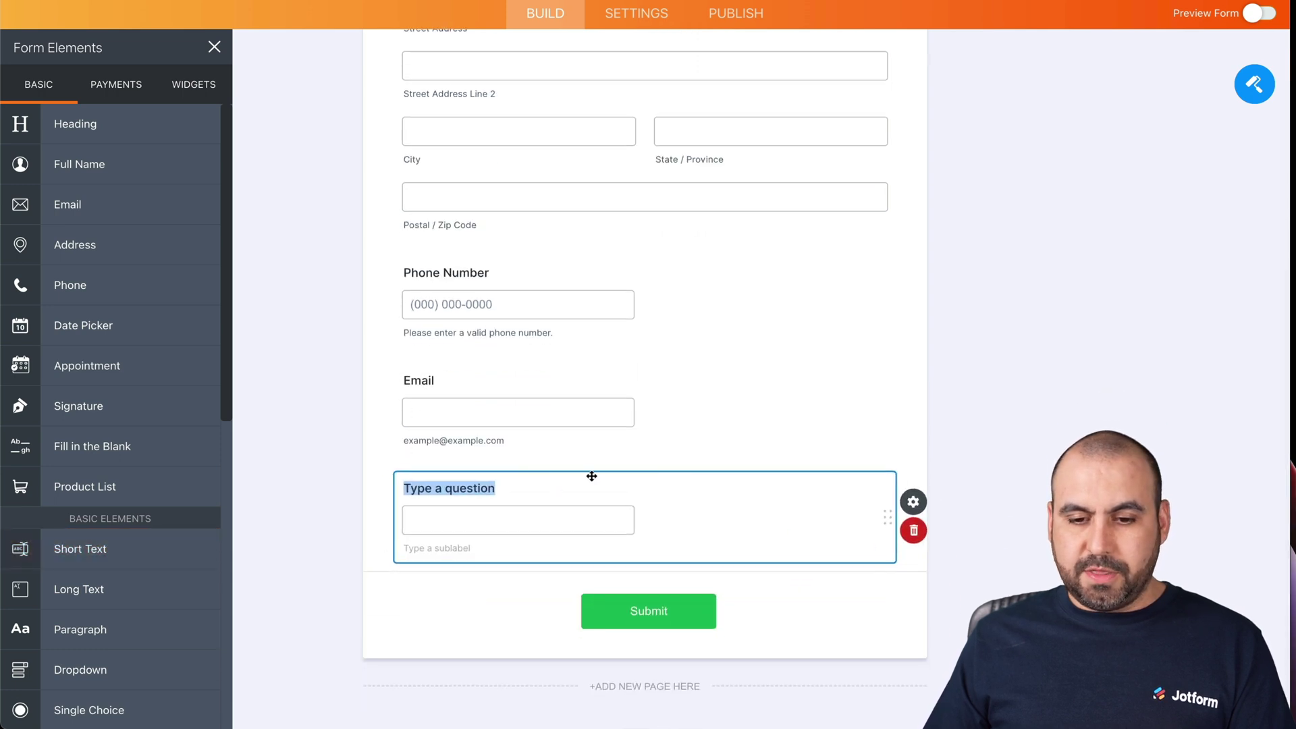
left_click_drag(660, 538, 628, 428)
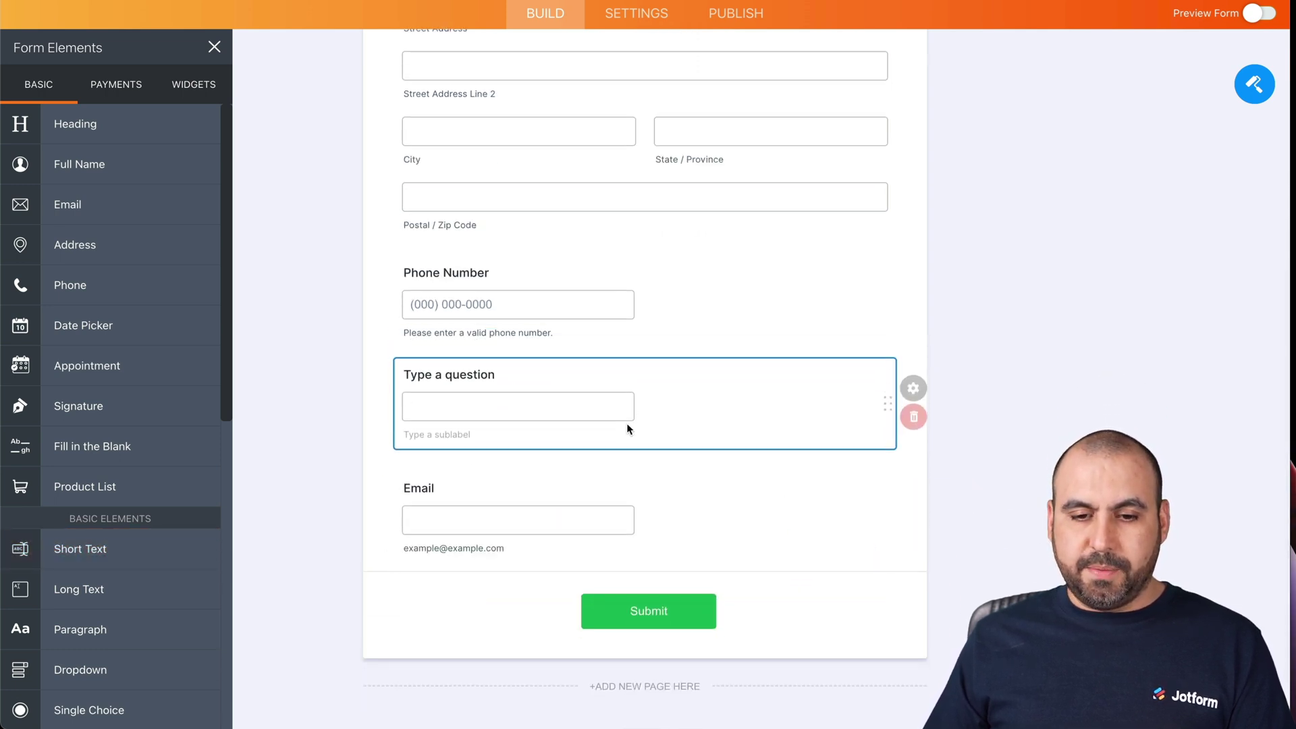
left_click(426, 382)
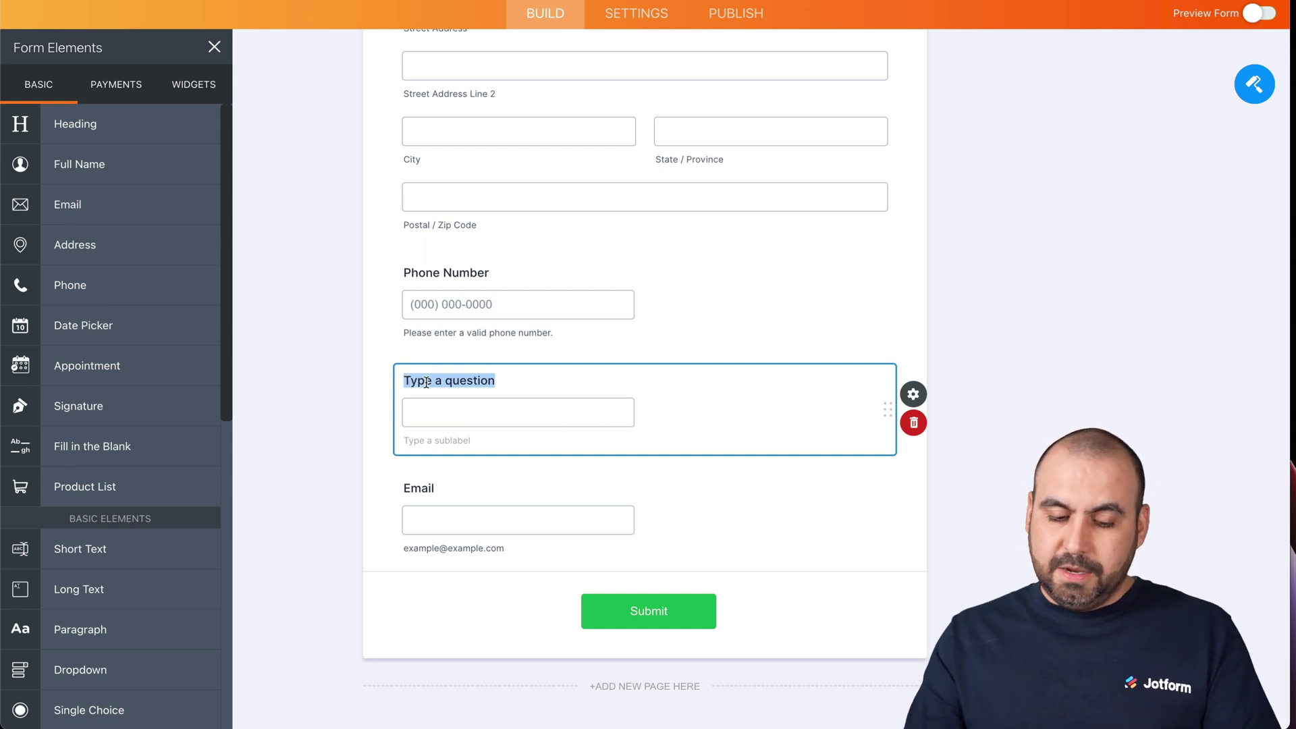
type("X amo")
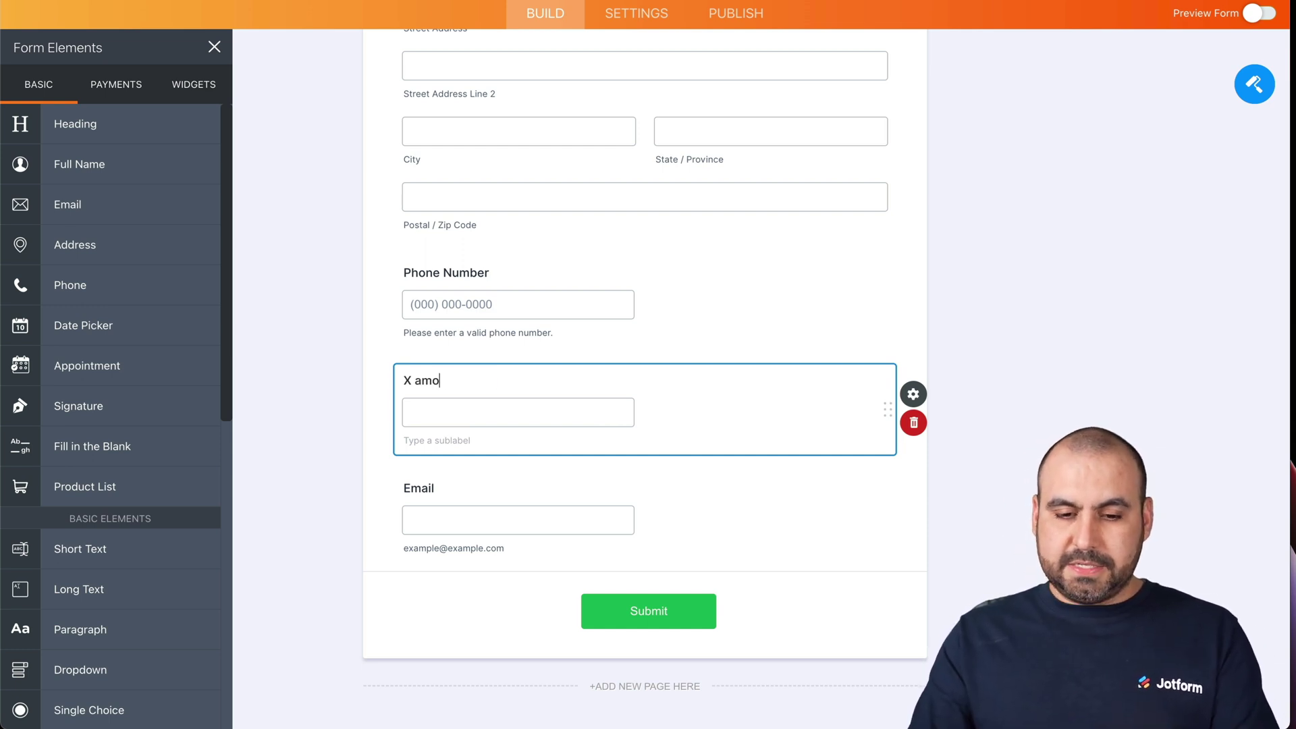
type("unt of sale ")
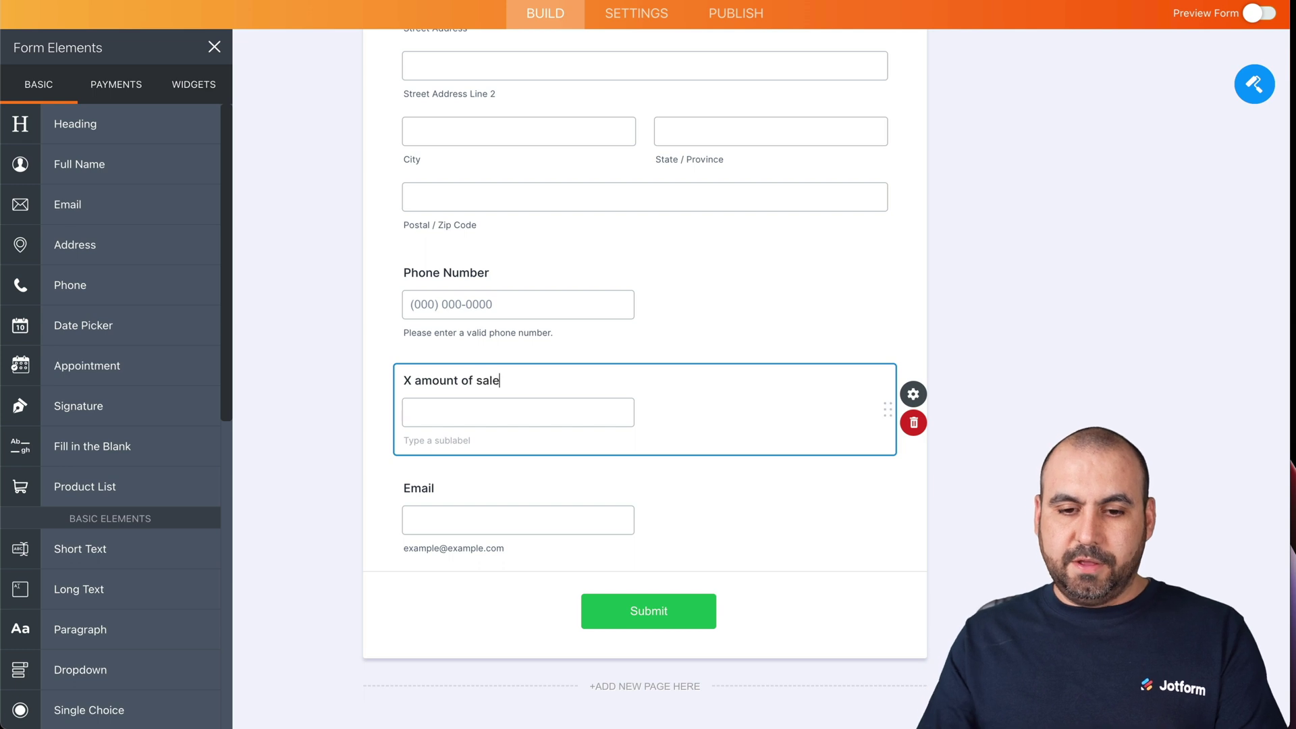
type("@")
left_click(422, 380)
key("BackSpace")
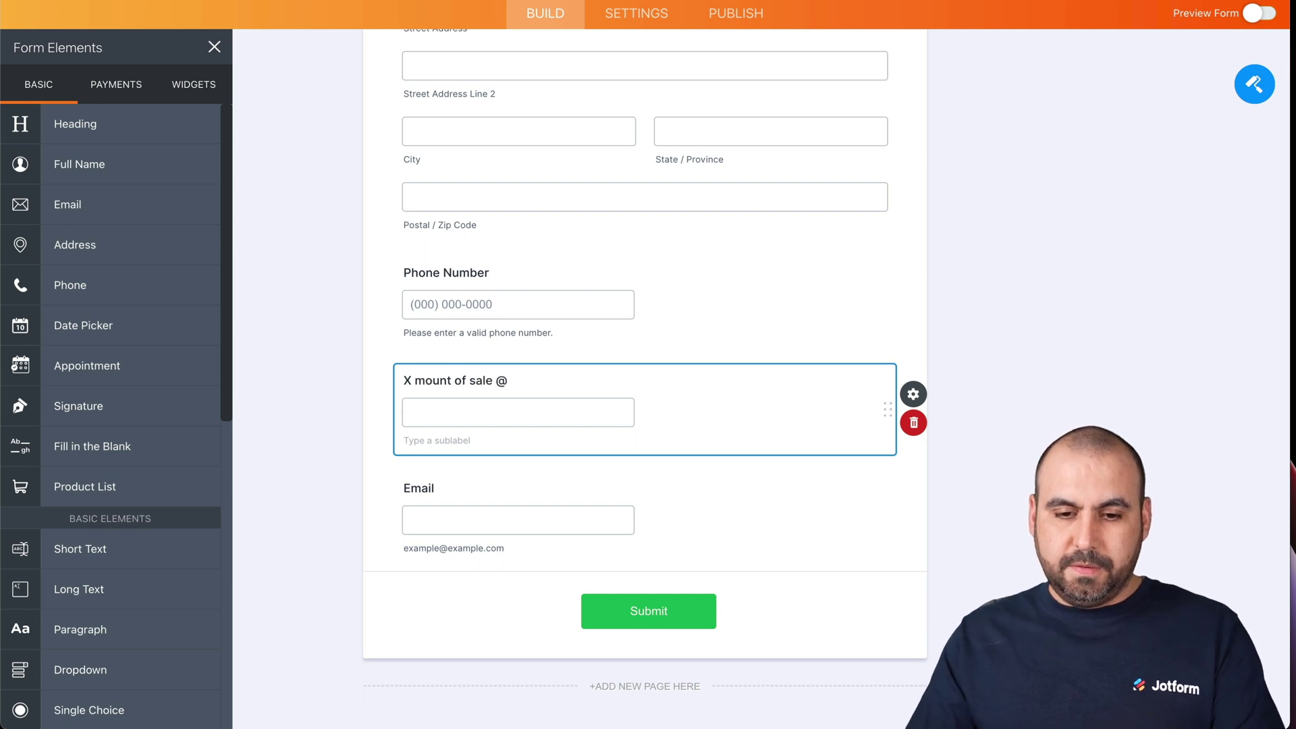
left_click(516, 382)
key("BackSpace")
key("BackSpace")
type("$")
left_click(356, 381)
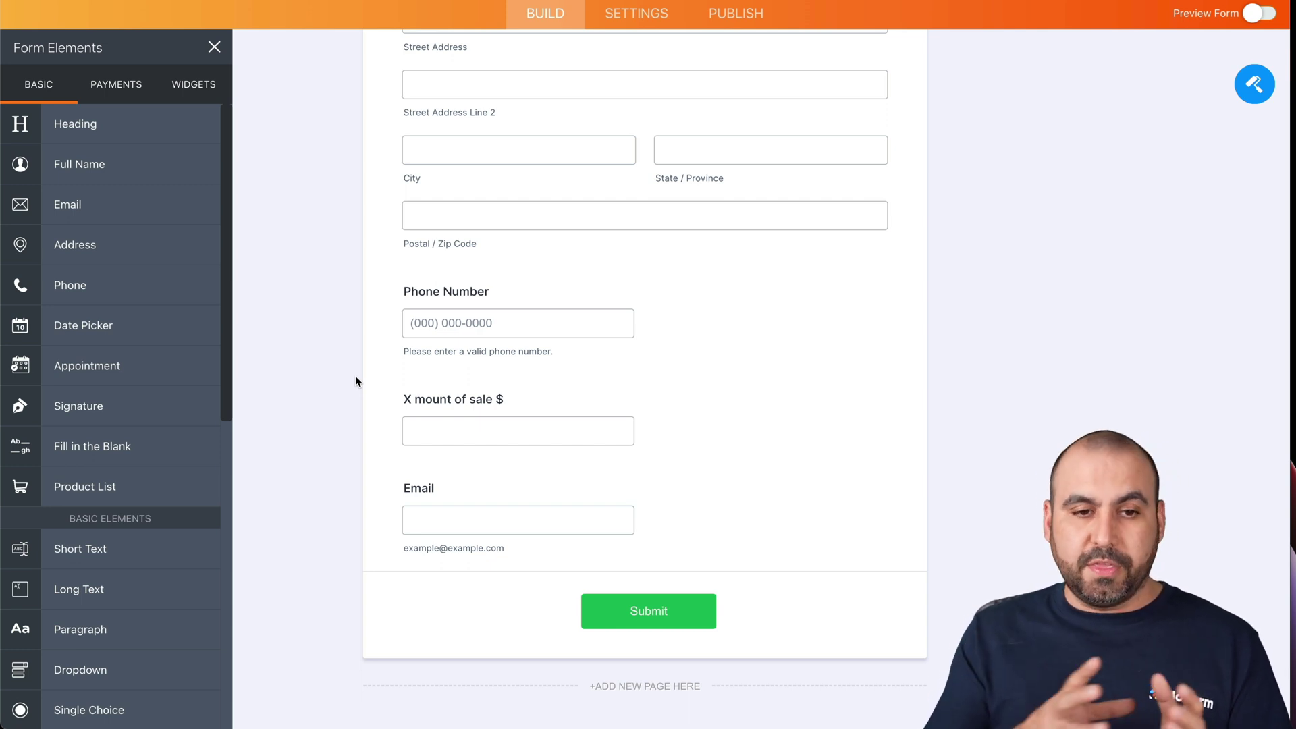
left_click(118, 86)
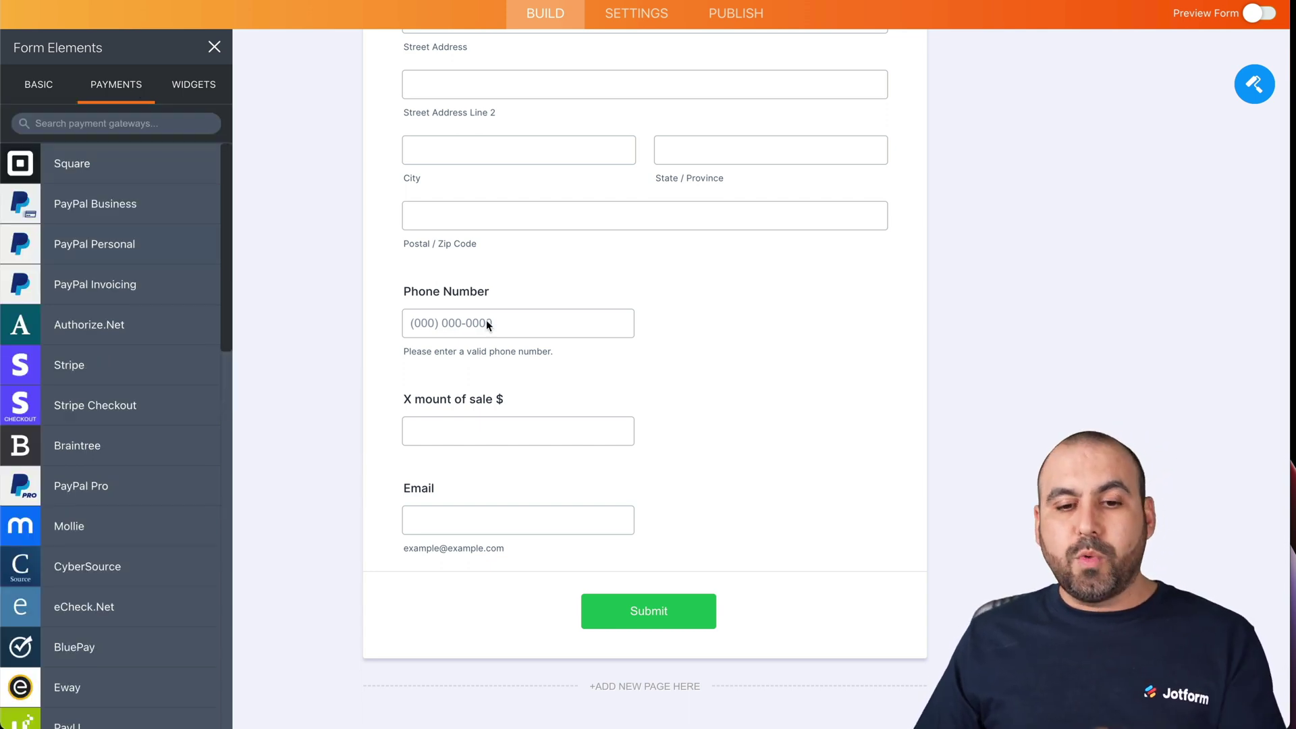
left_click(38, 83)
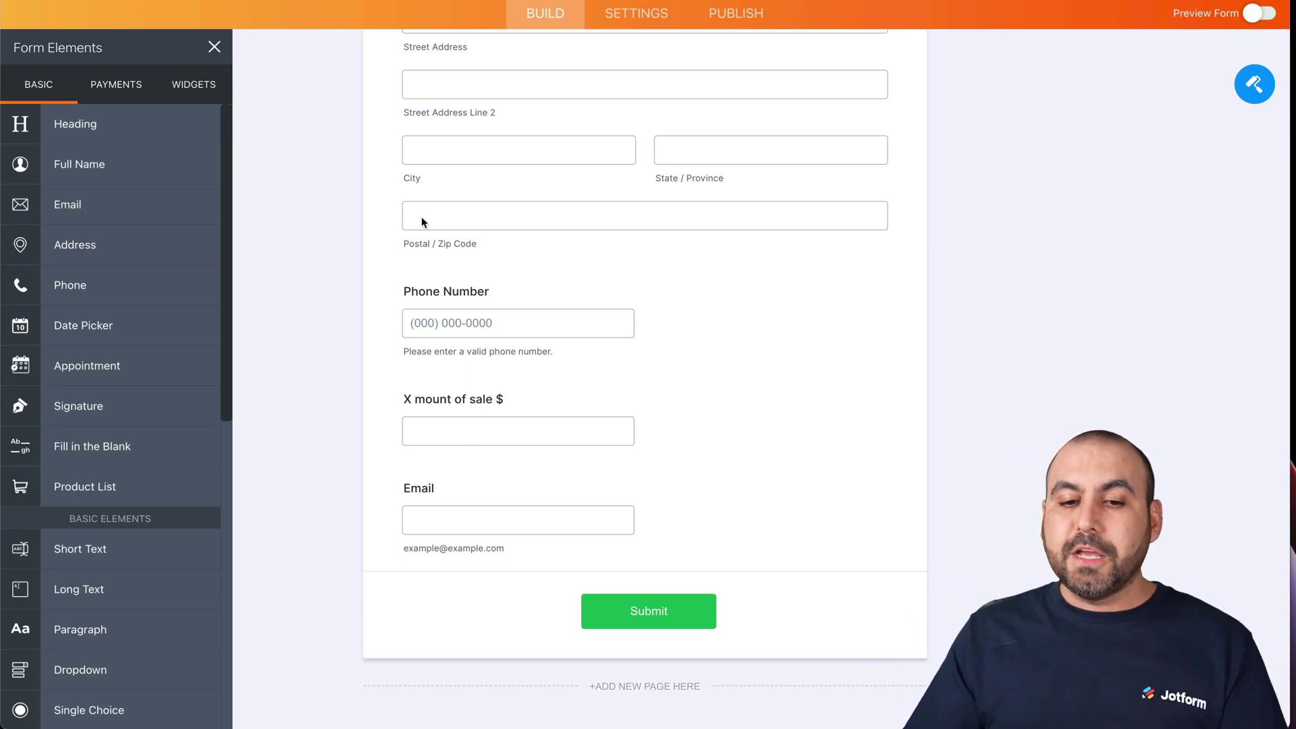
Change the form's heading to "Sale Form"
scroll(606, 330, "up", 4)
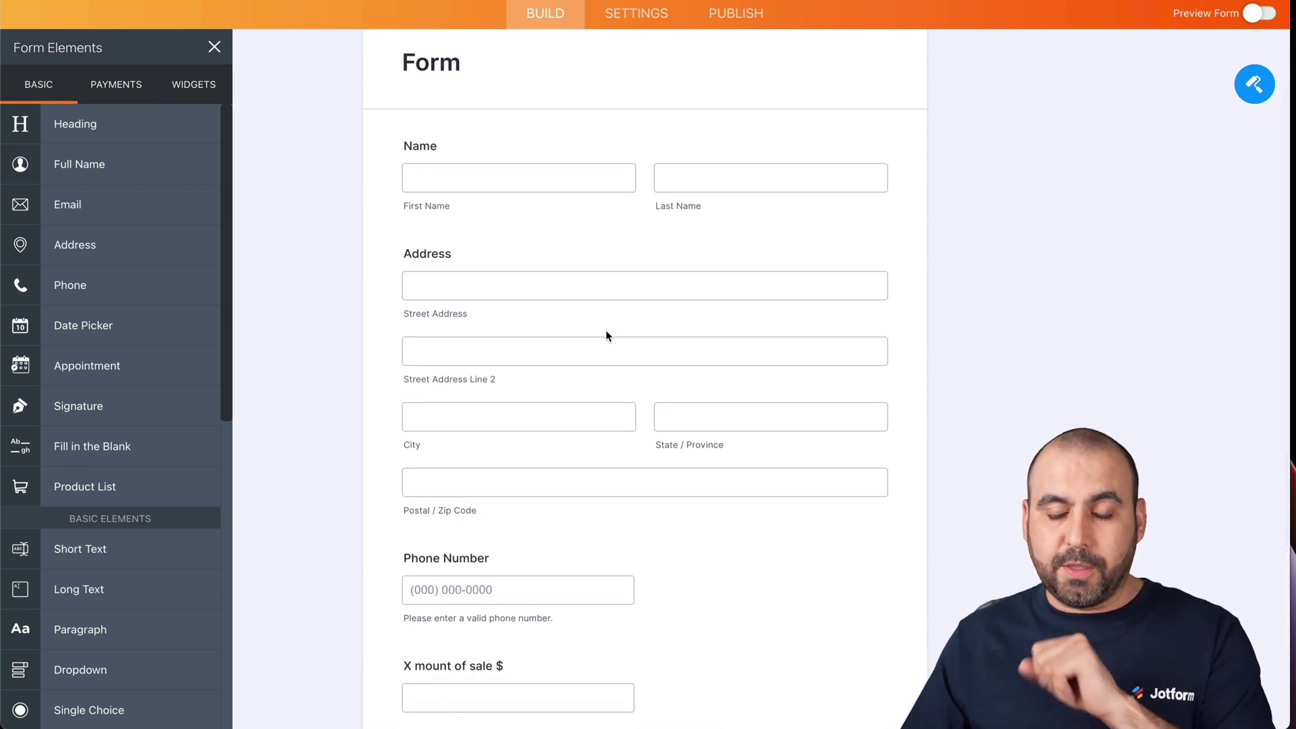
scroll(565, 270, "up", 2)
left_click(405, 195)
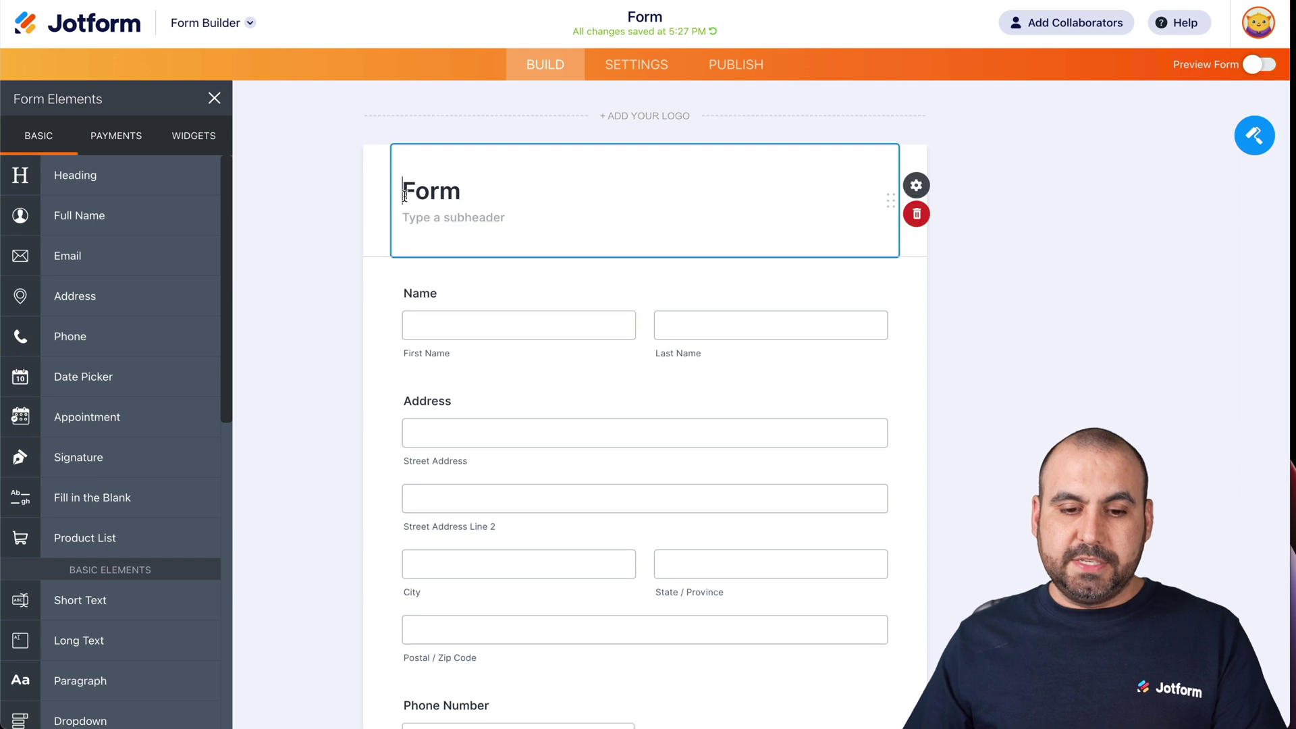
type("Sale")
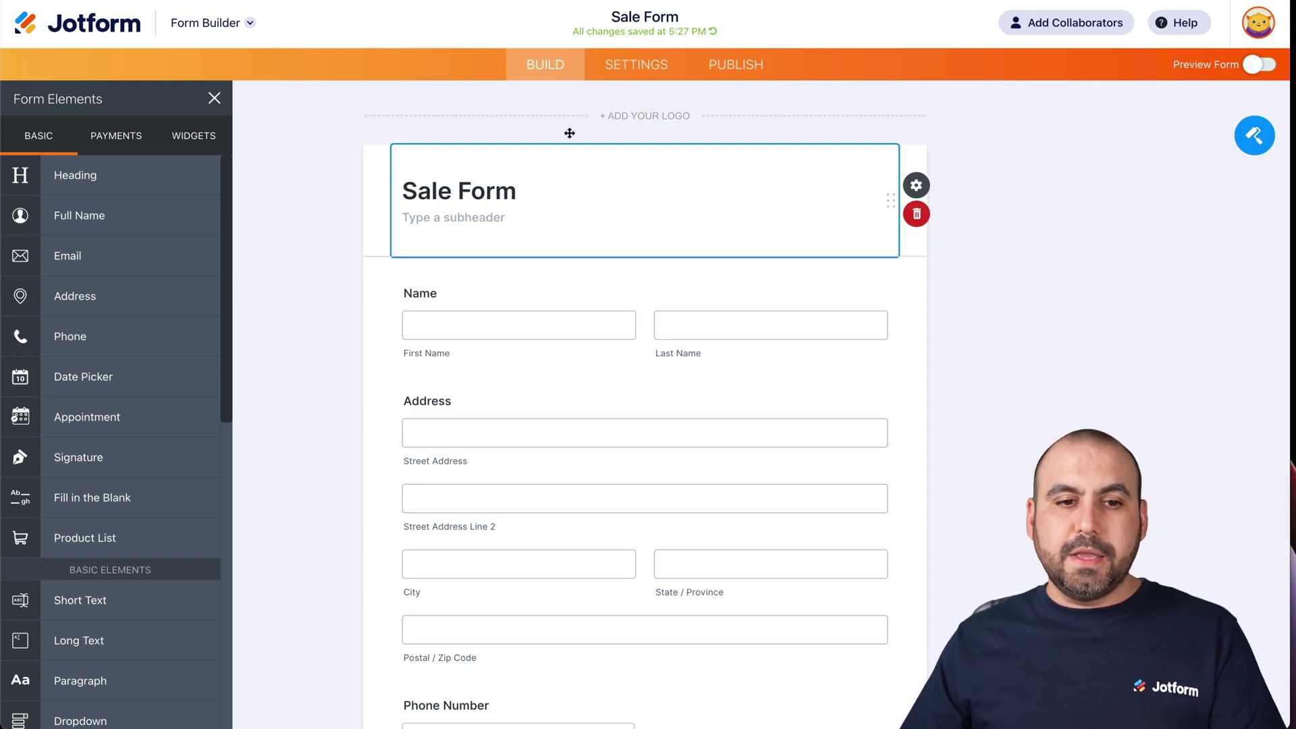
Return to the forms list and create another form from scratch with the Classic Form layout
left_click(113, 31)
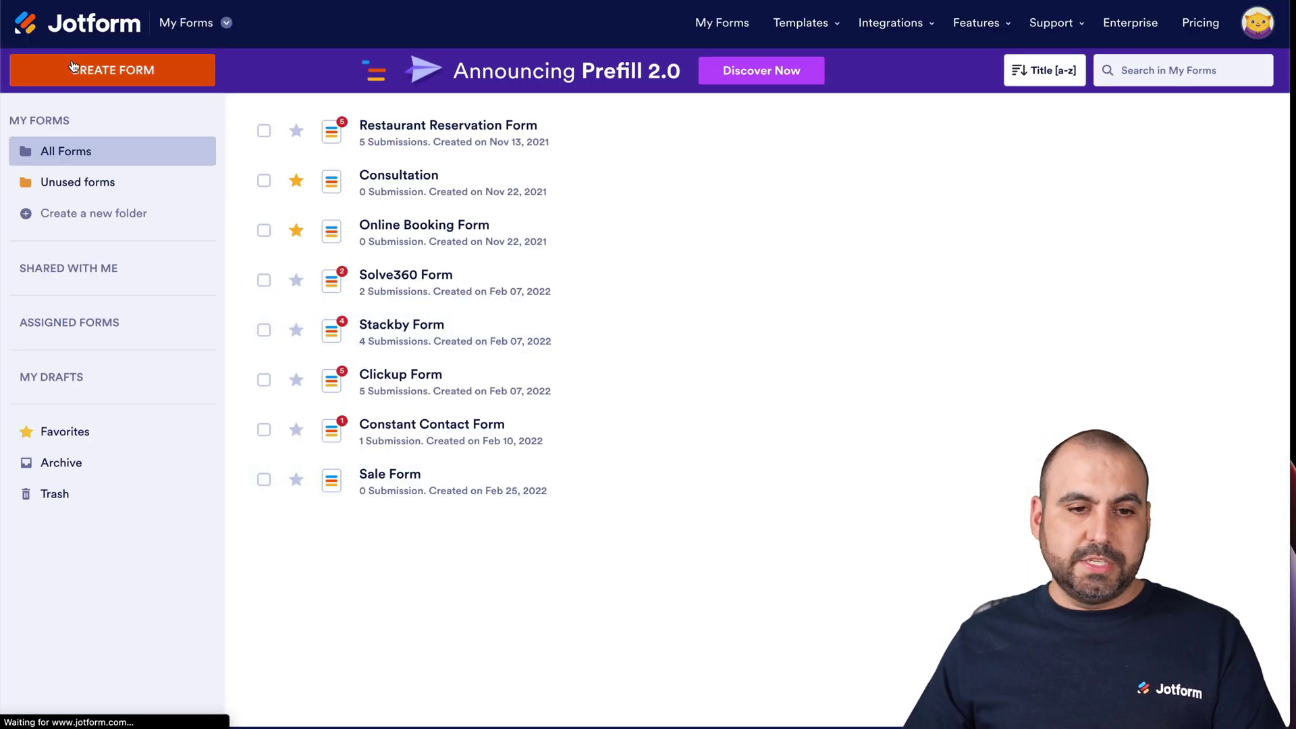
left_click(137, 74)
left_click(492, 292)
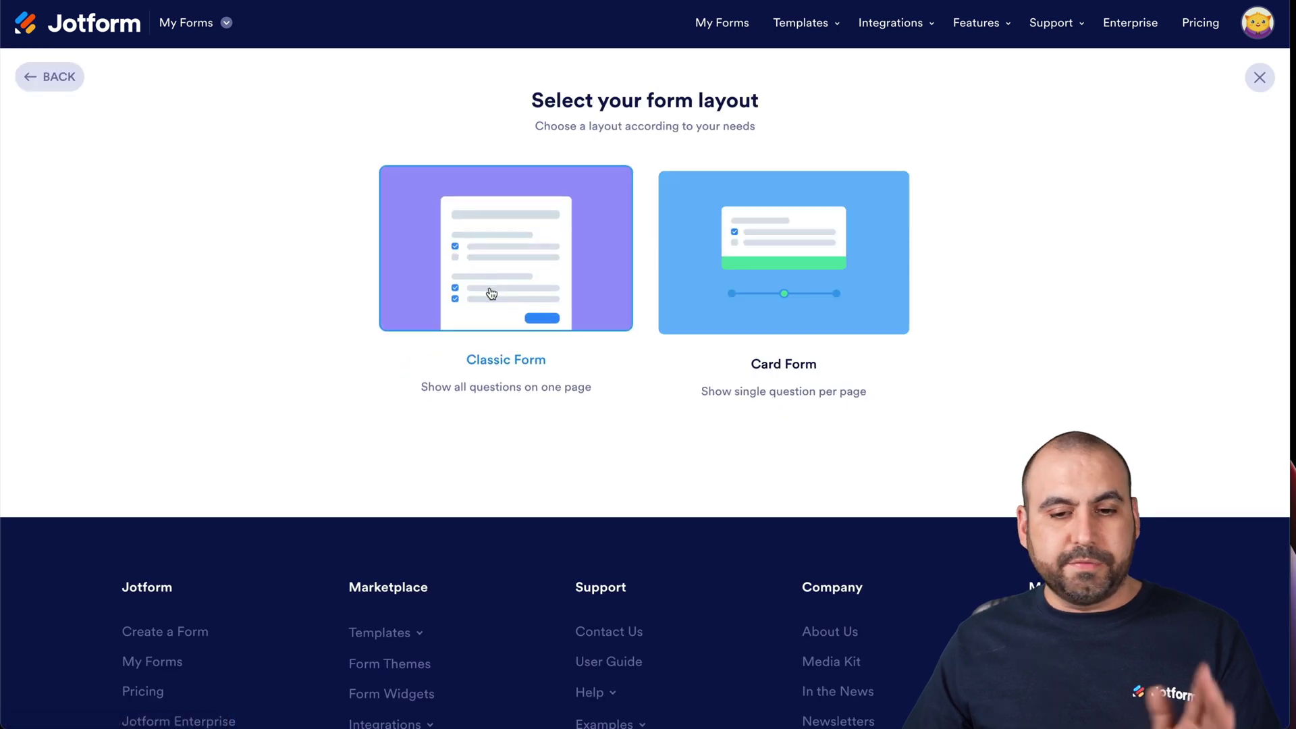
left_click(492, 295)
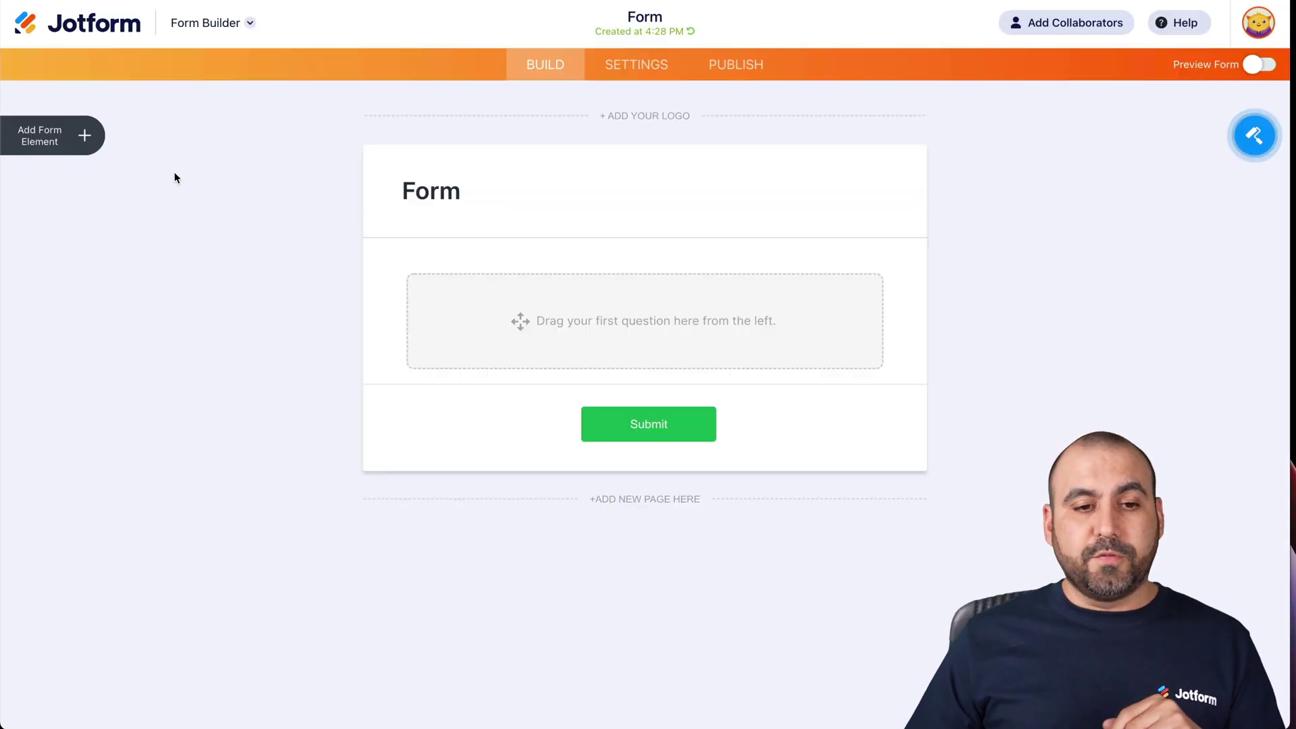
Add a Full Name field and an Email field to the new form
left_click(84, 135)
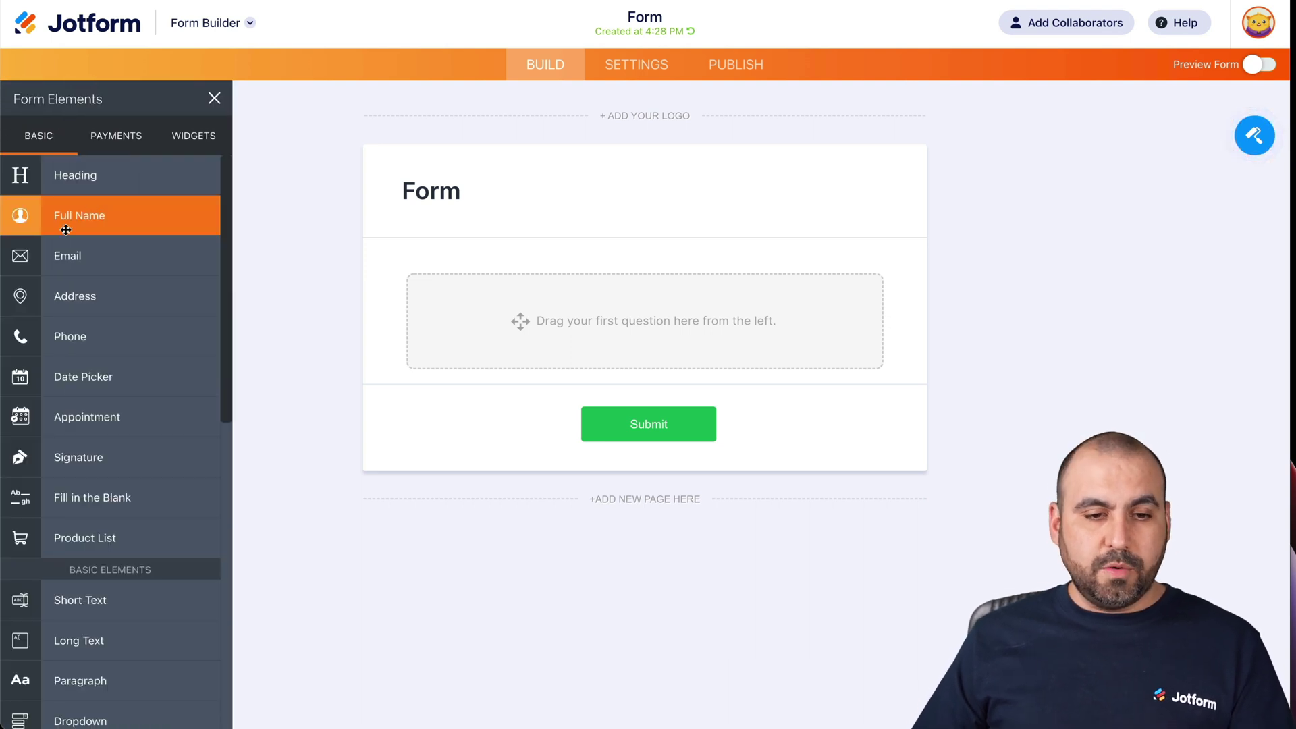
left_click(101, 210)
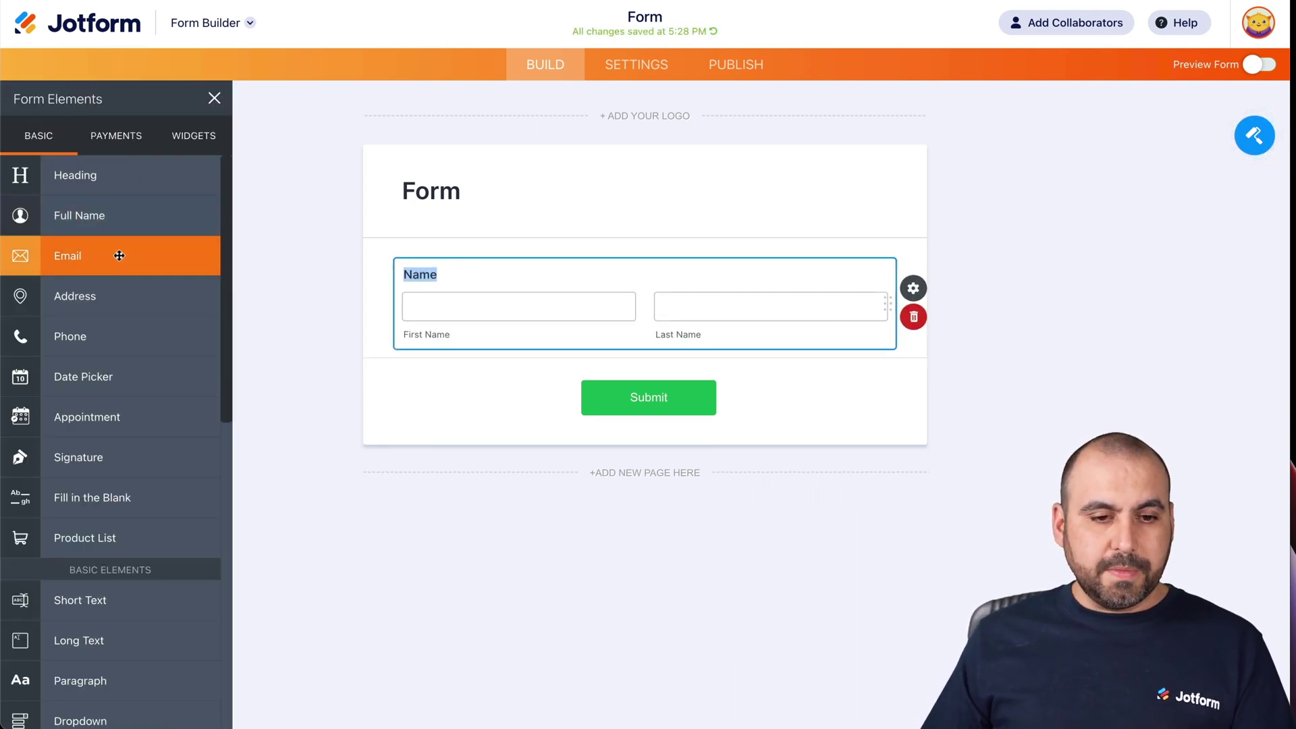
left_click(104, 259)
Add two Star Rating questions, a Scale Rating and an Input Table to the end of the form
scroll(135, 410, "down", 10)
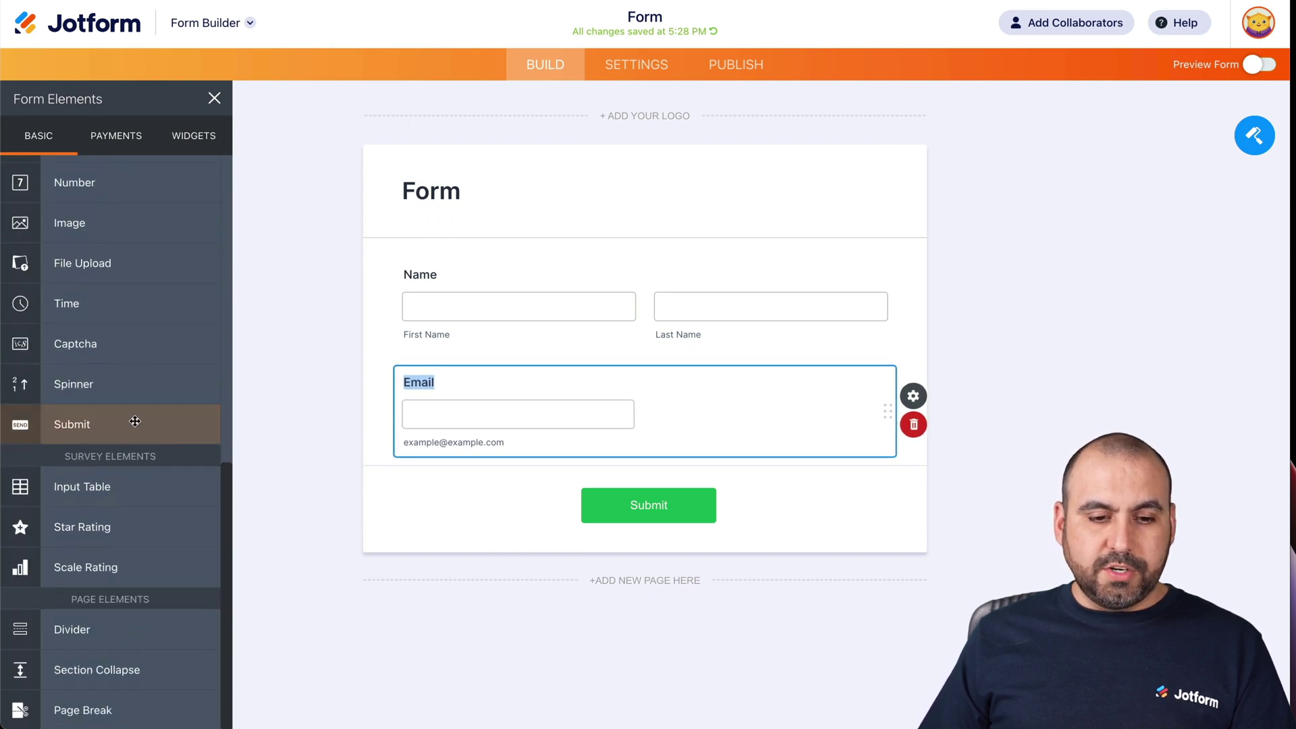
left_click(101, 527)
left_click(118, 527)
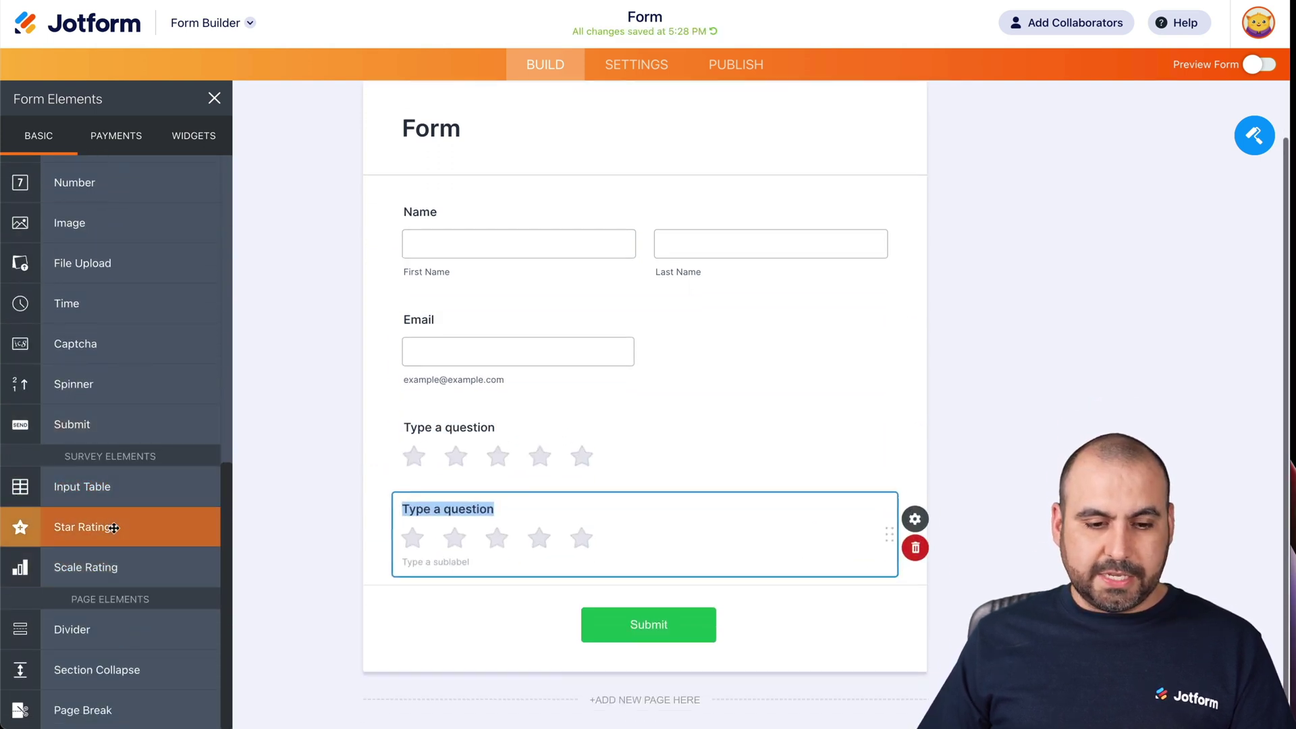
left_click(118, 569)
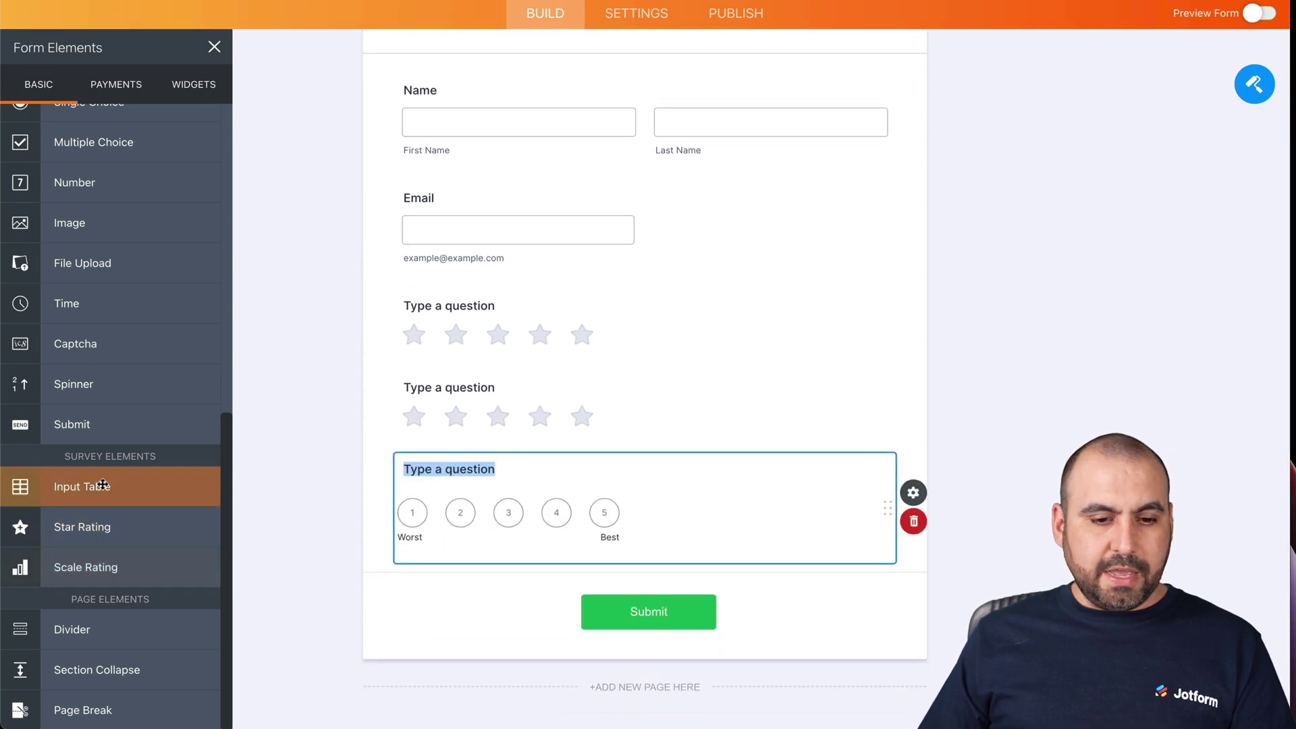
left_click(105, 487)
Move the Email field below the input table
scroll(457, 454, "up", 5)
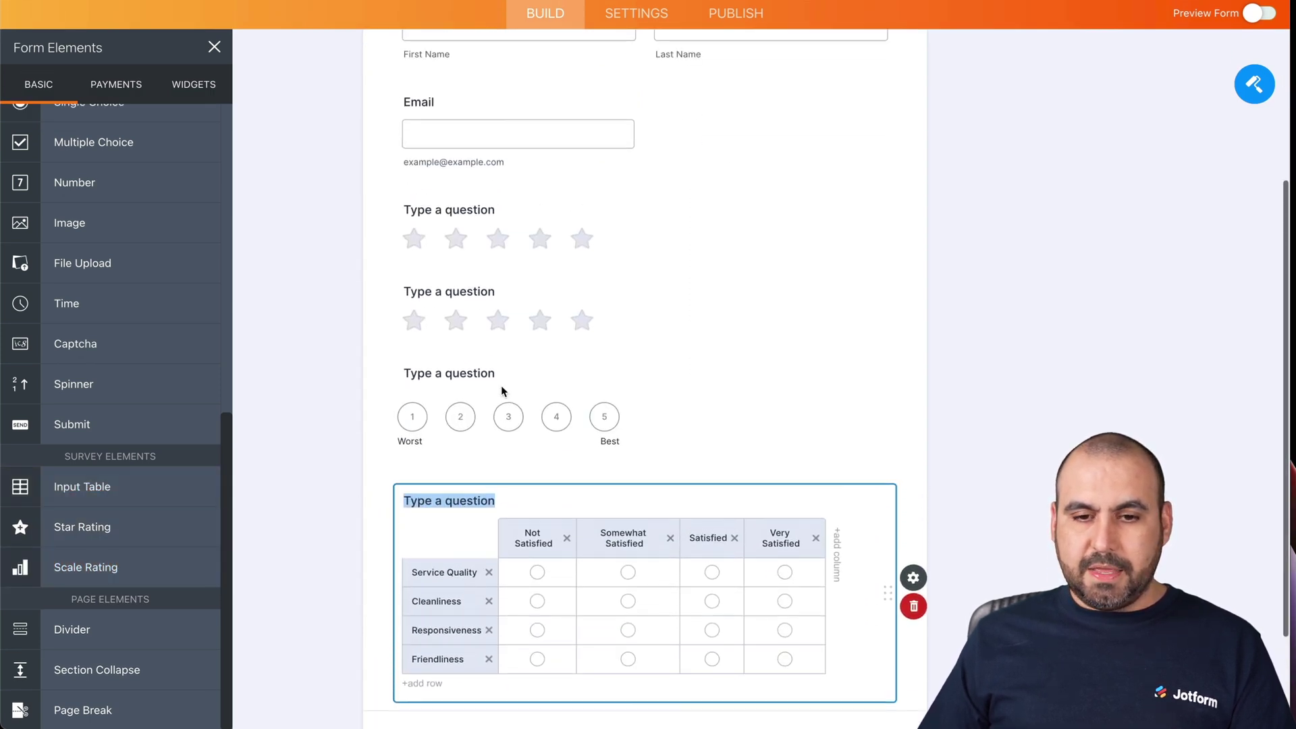
left_click(405, 280)
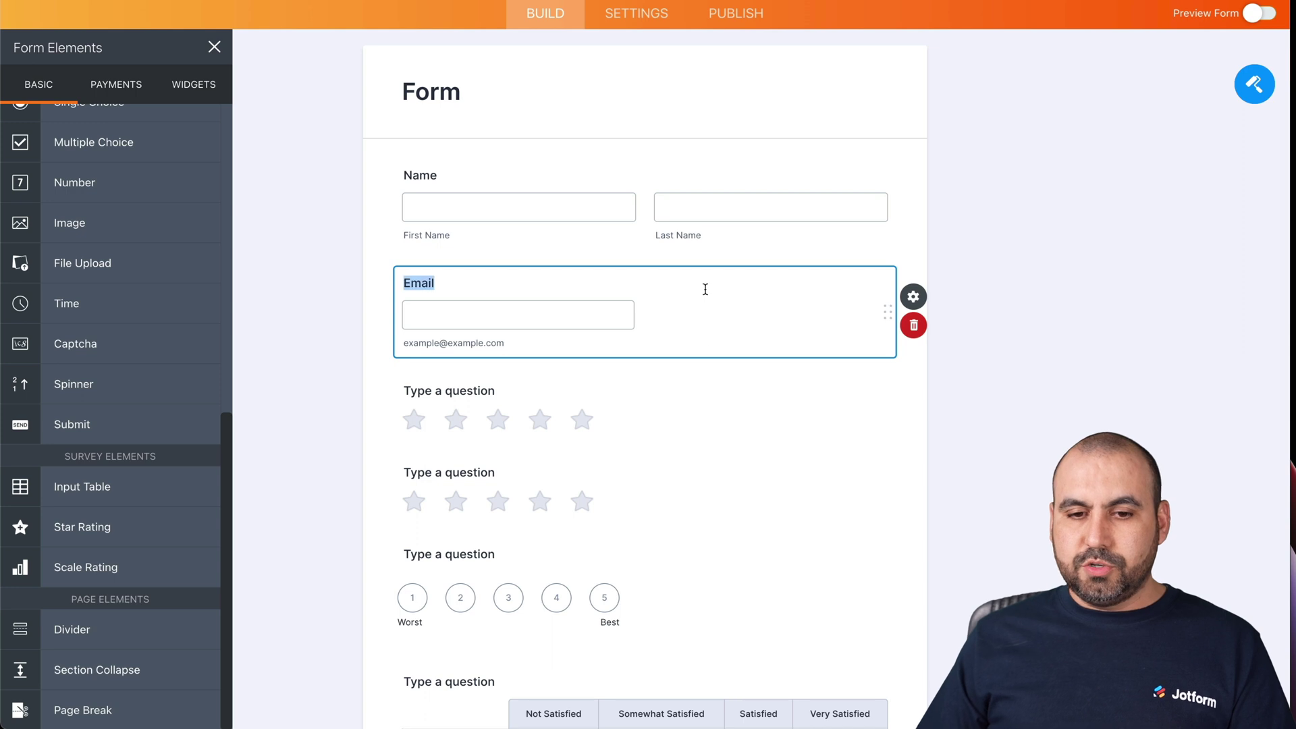
left_click_drag(888, 312, 880, 661)
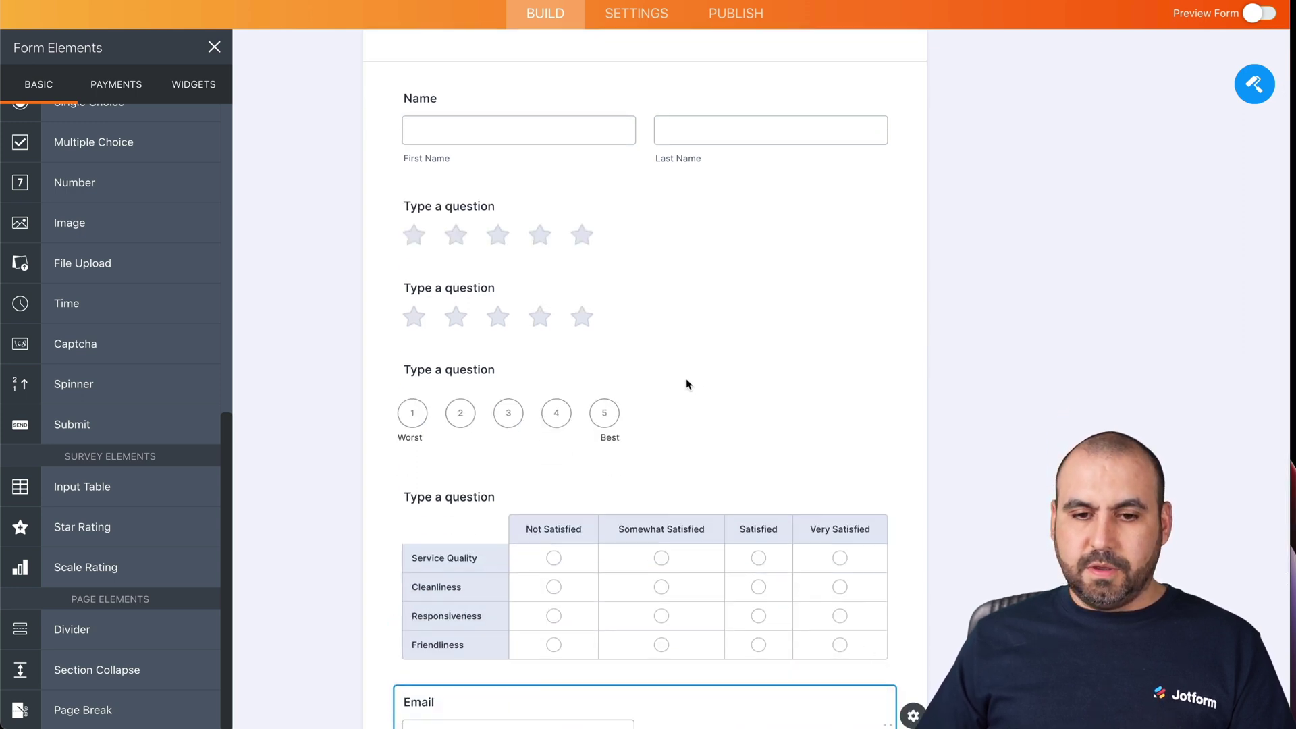
Label the star ratings "What did you think about our product?" and "Did the product work as intended?"
scroll(686, 378, "up", 1)
left_click(453, 269)
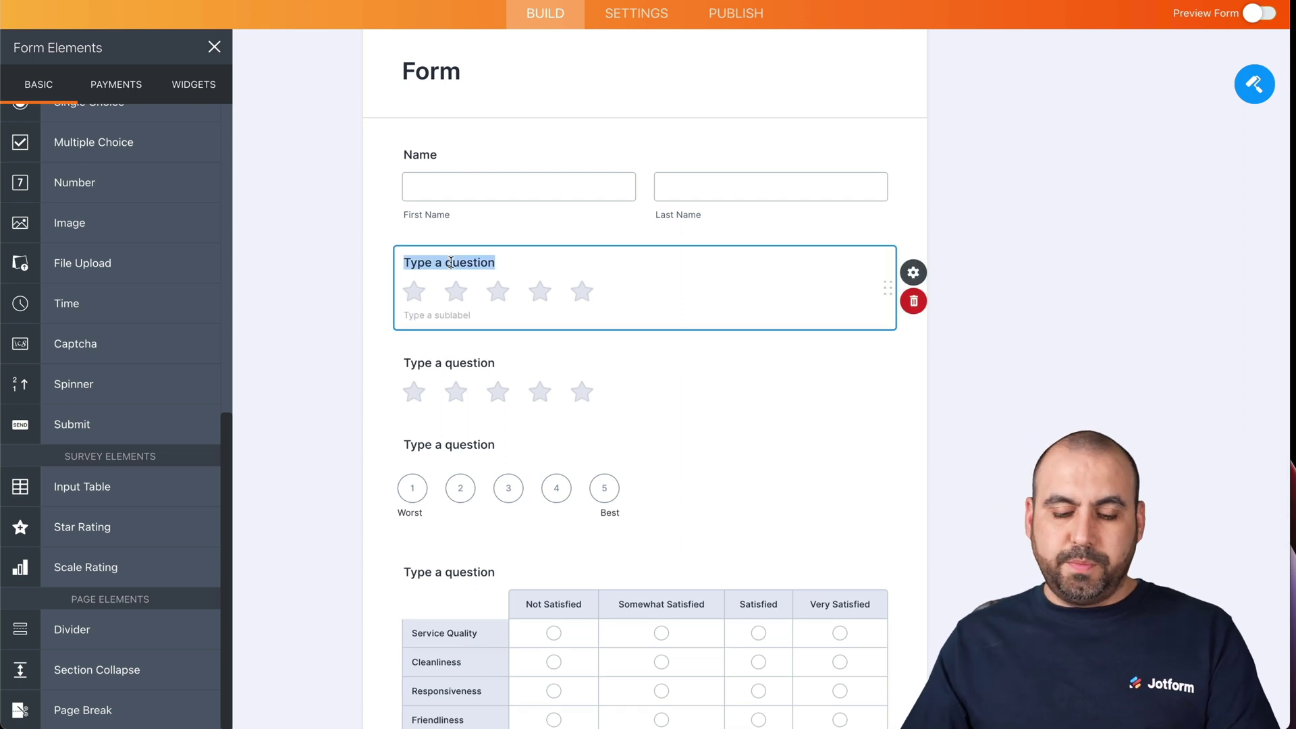
type("What did you think about our product?")
left_click(449, 363)
type("Did the product work as intended?")
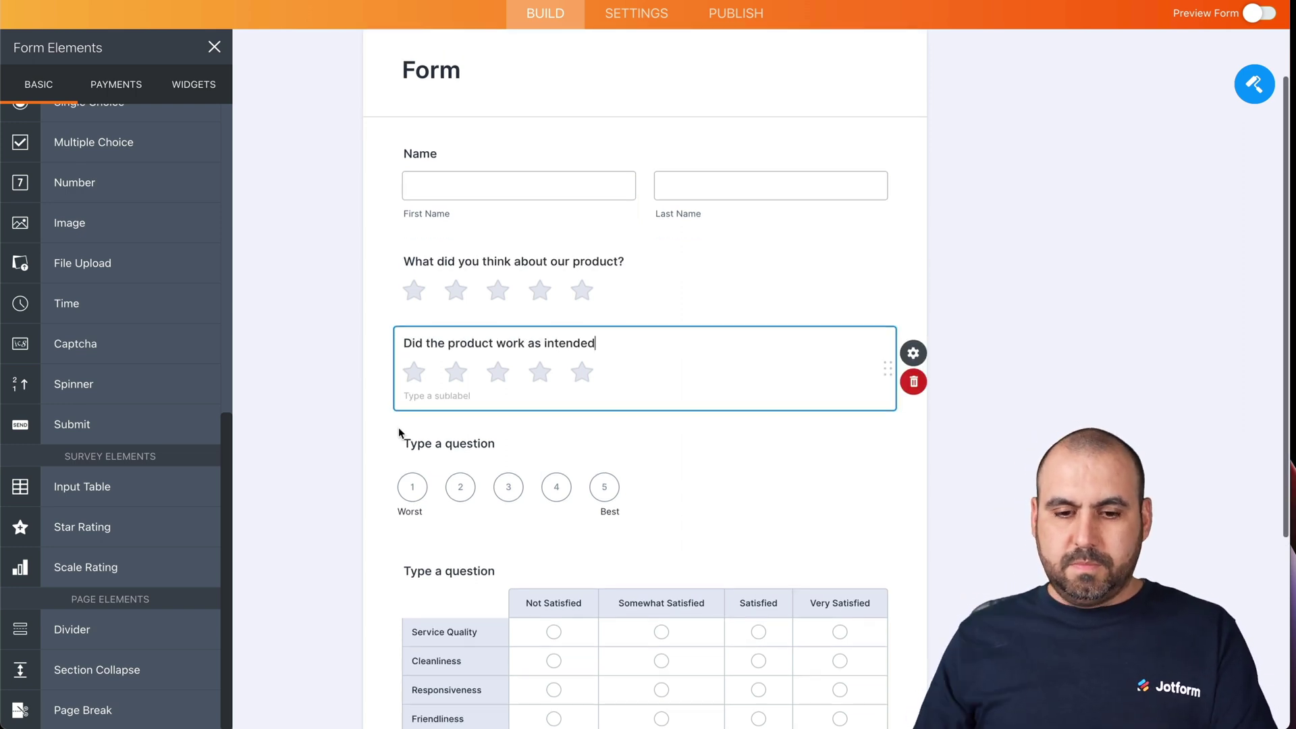
Label the scale rating "Was the size accurate?" and the input table "Satisfaction"
left_click(449, 444)
type("Was the size accurate?")
left_click(448, 572)
type("Satisfaction")
Change the form's heading to "Survey Form"
scroll(650, 522, "down", 2)
scroll(650, 522, "up", 3)
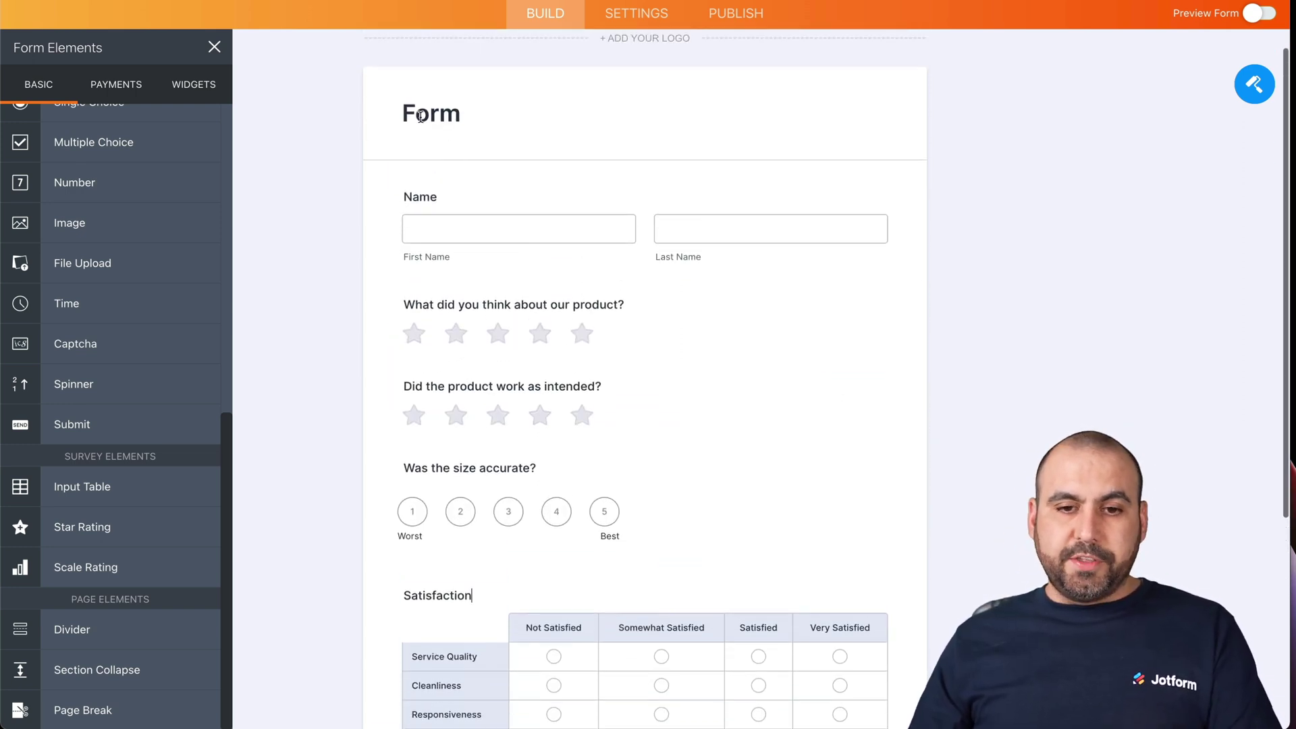
left_click(419, 115)
left_click(405, 113)
type("Survey")
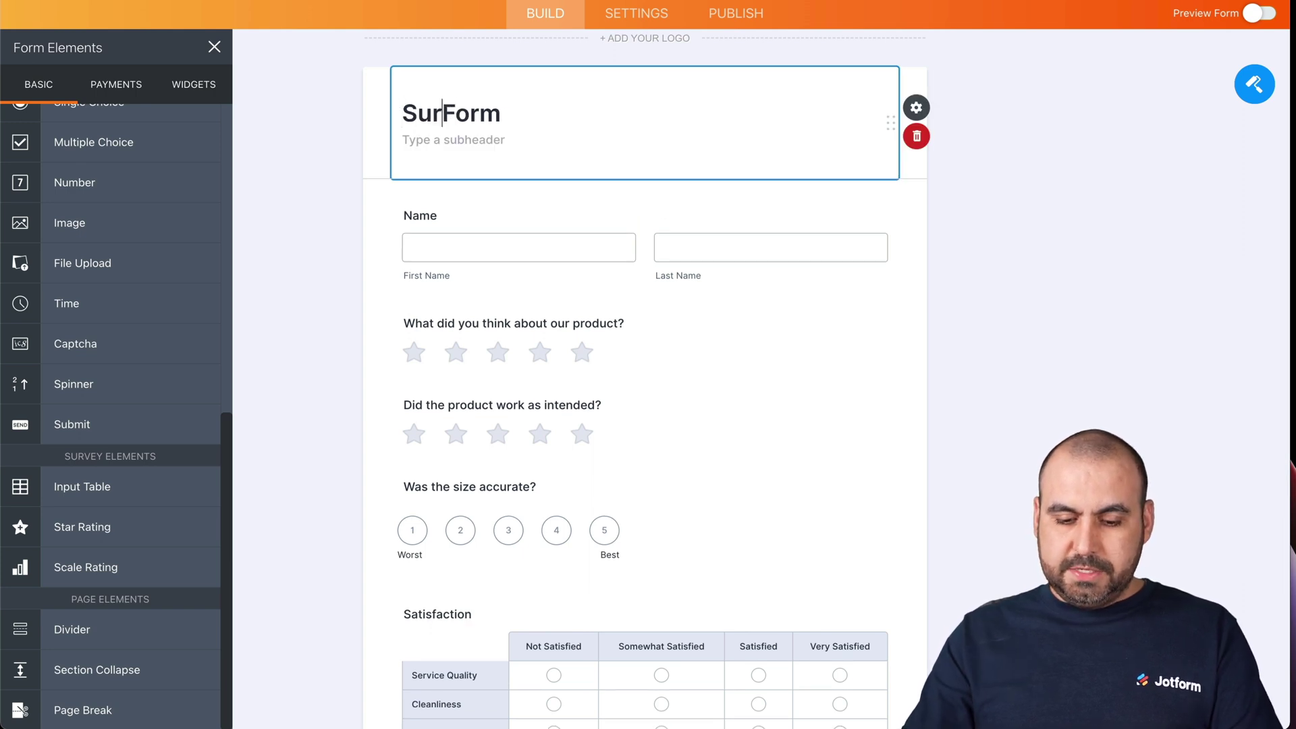
left_click(266, 298)
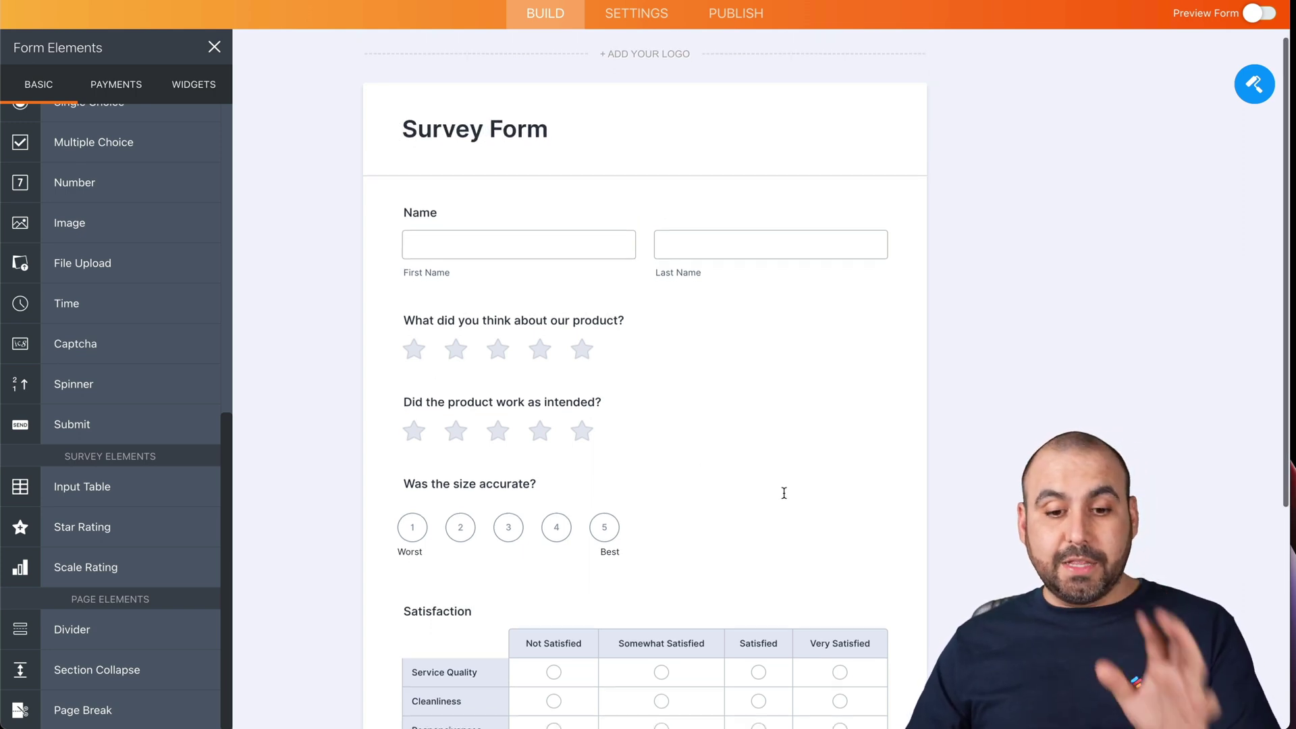
Change the end labels of the "Was the size accurate?" scale to "No" for the lowest and "Yes" for the highest rating
scroll(781, 491, "down", 3)
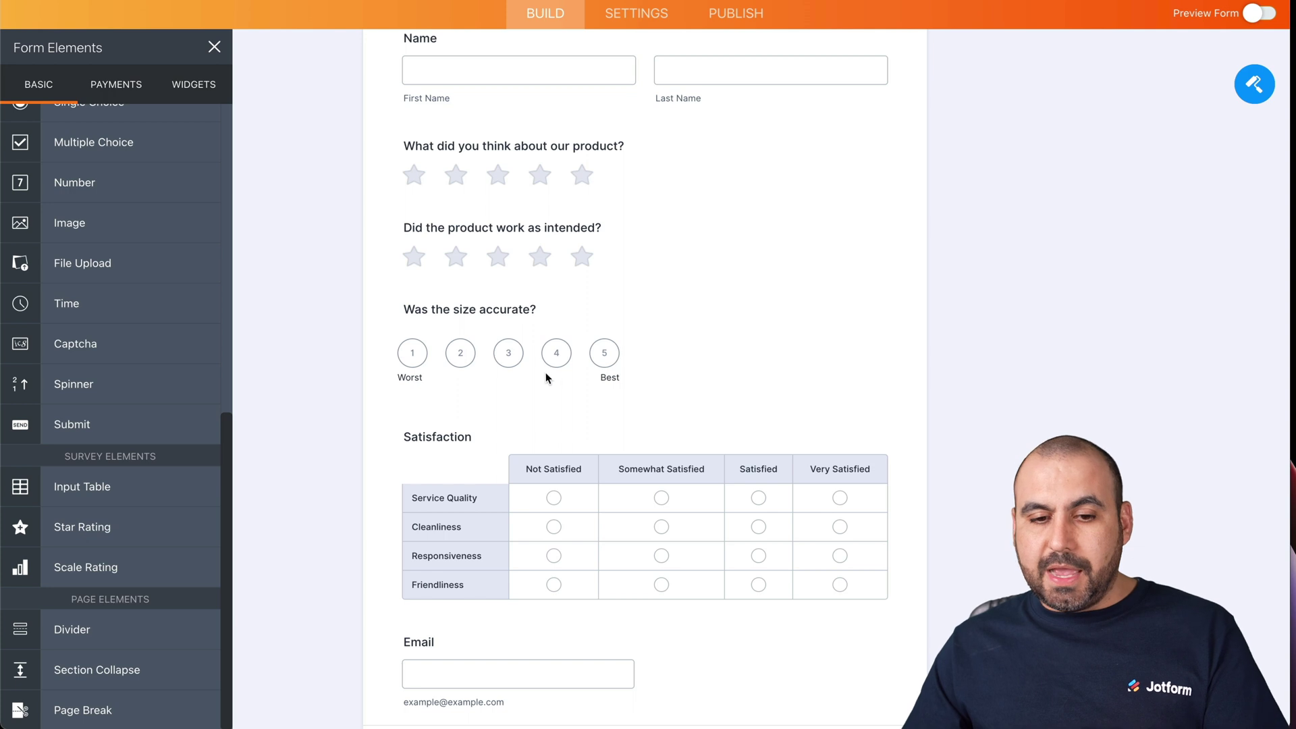
double_click(611, 376)
type("Y")
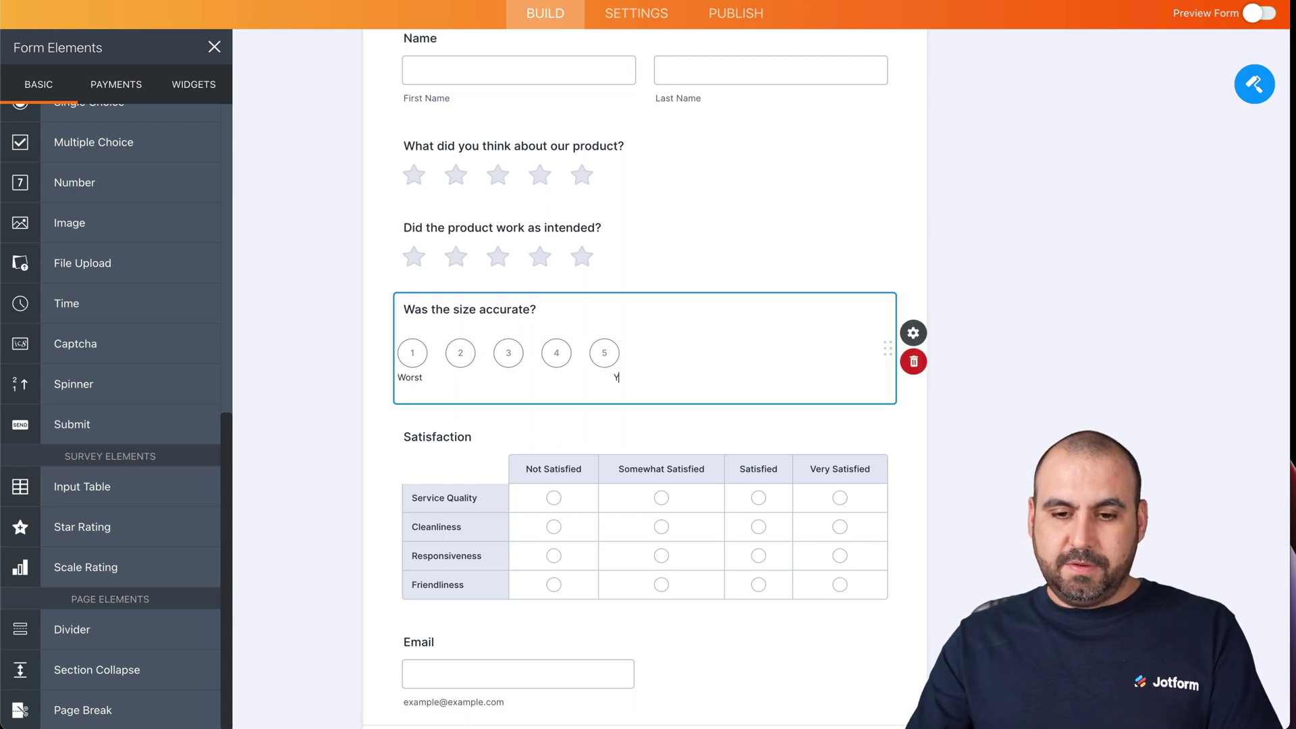
left_click_drag(399, 377, 406, 376)
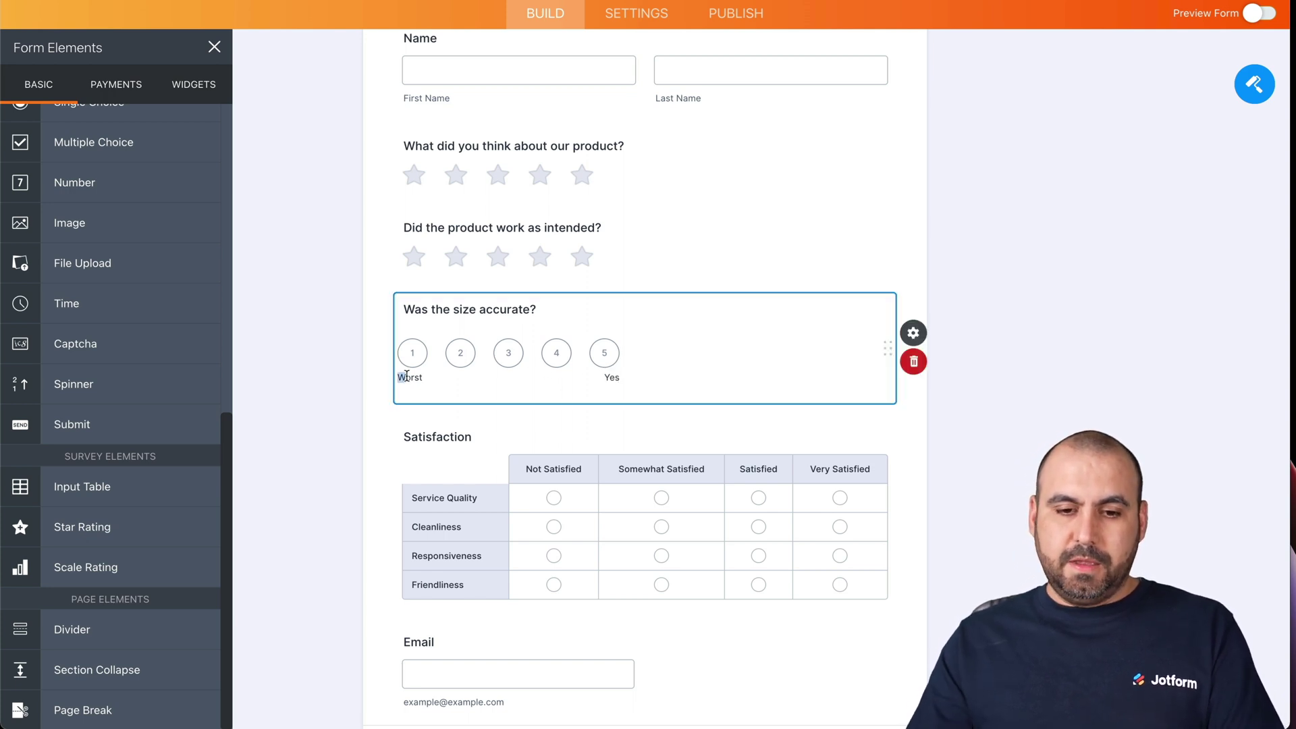
double_click(410, 377)
type("No")
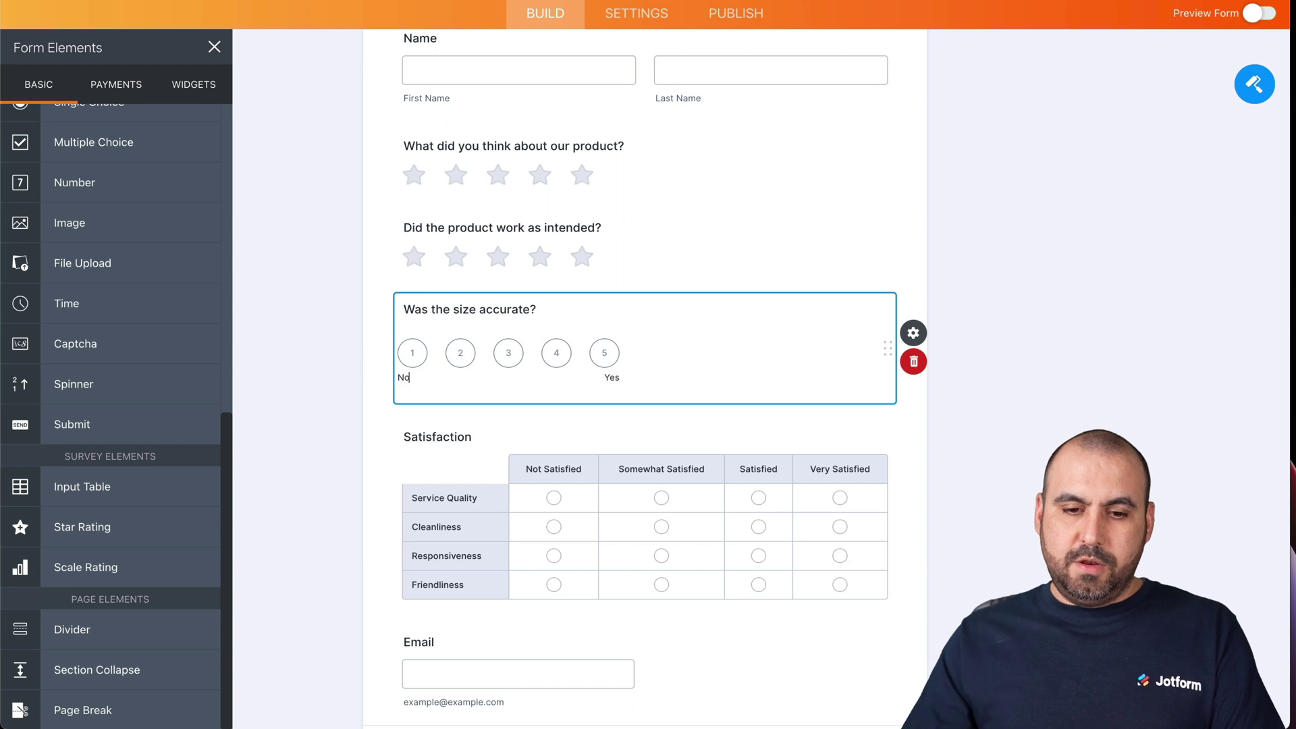
Leave the Survey Form's builder and return to the My Forms list
scroll(501, 492, "down", 3)
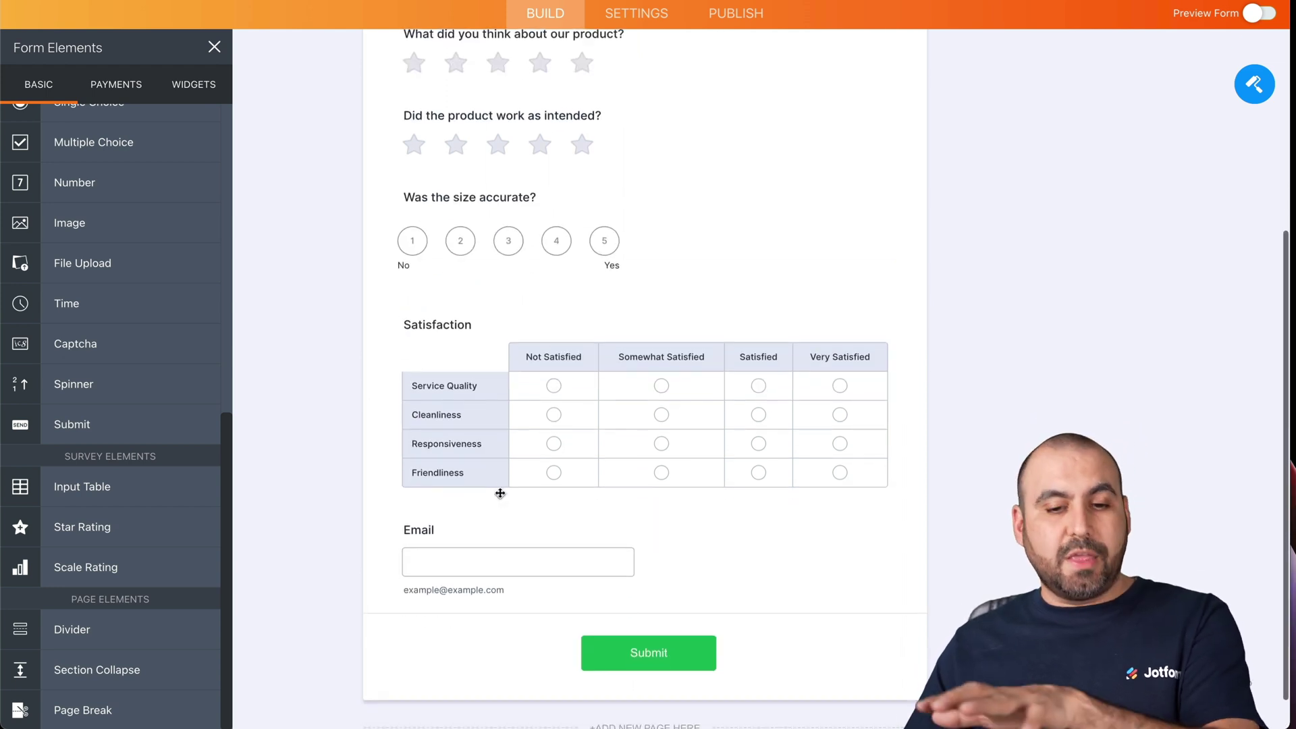
scroll(501, 493, "up", 3)
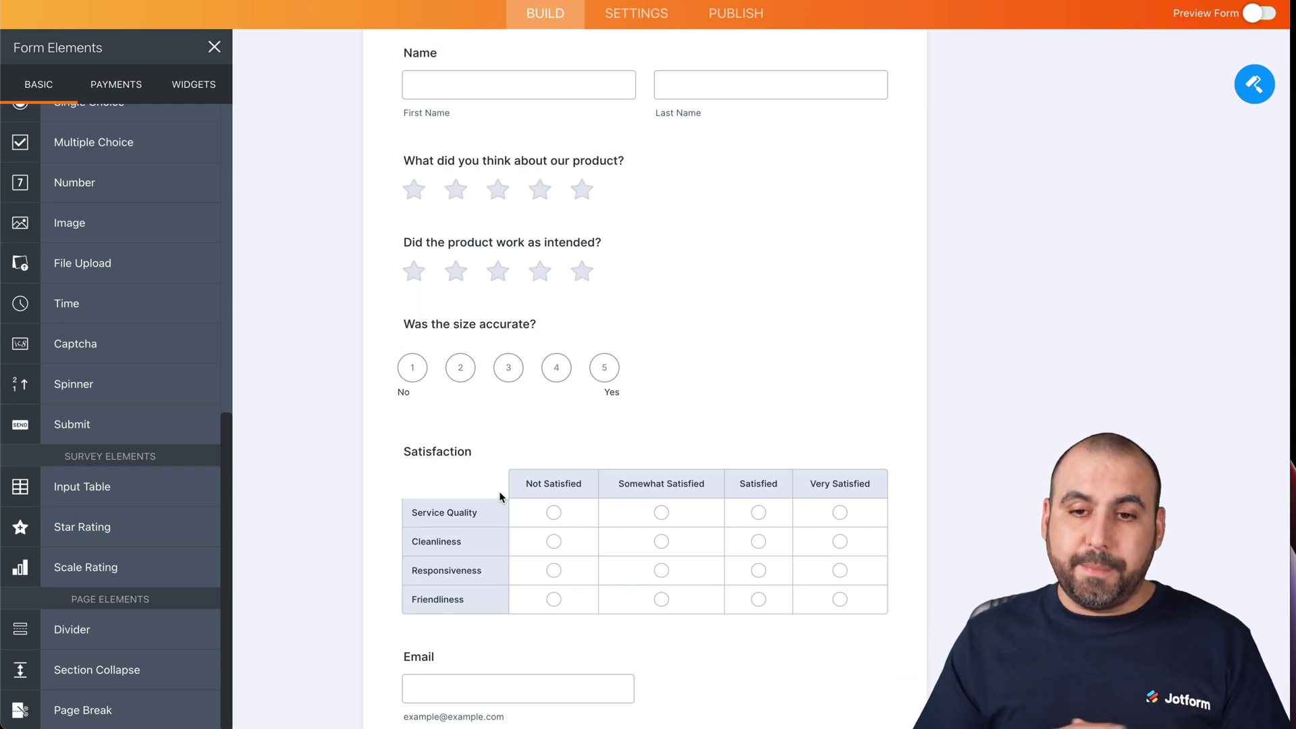
scroll(500, 497, "up", 5)
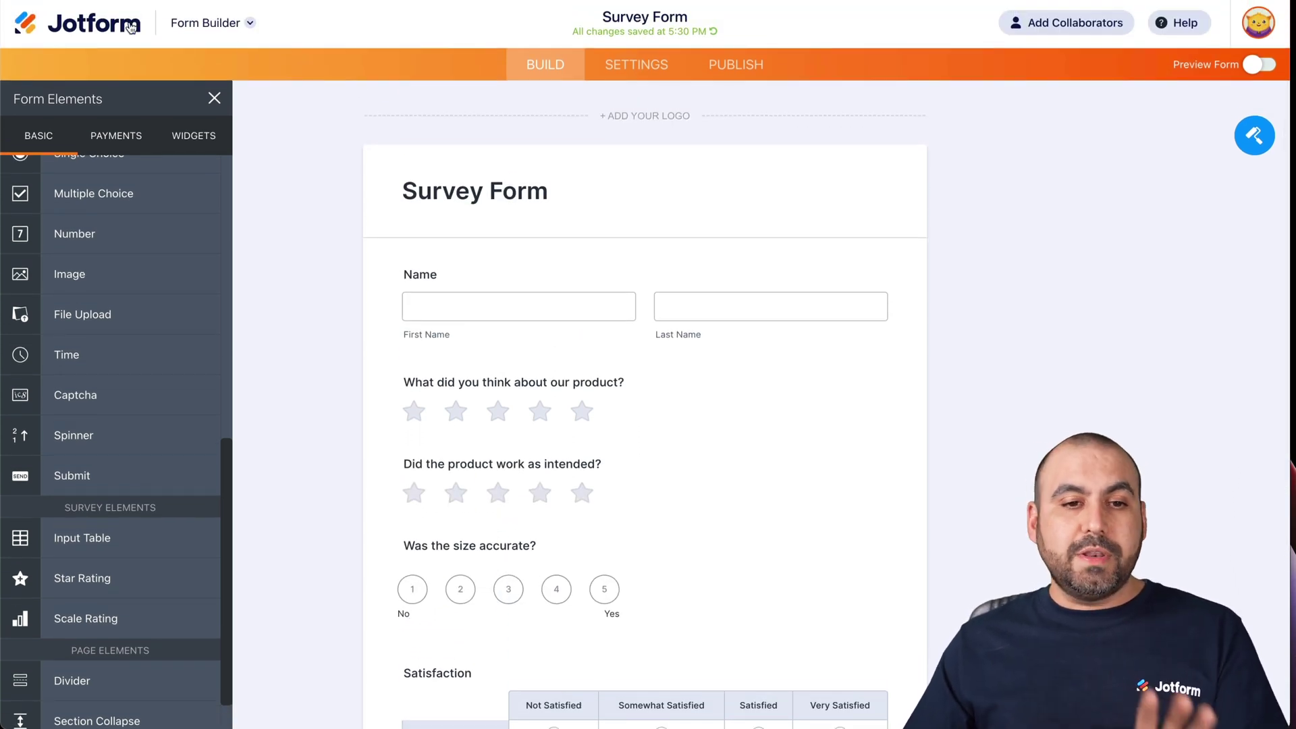
left_click(119, 31)
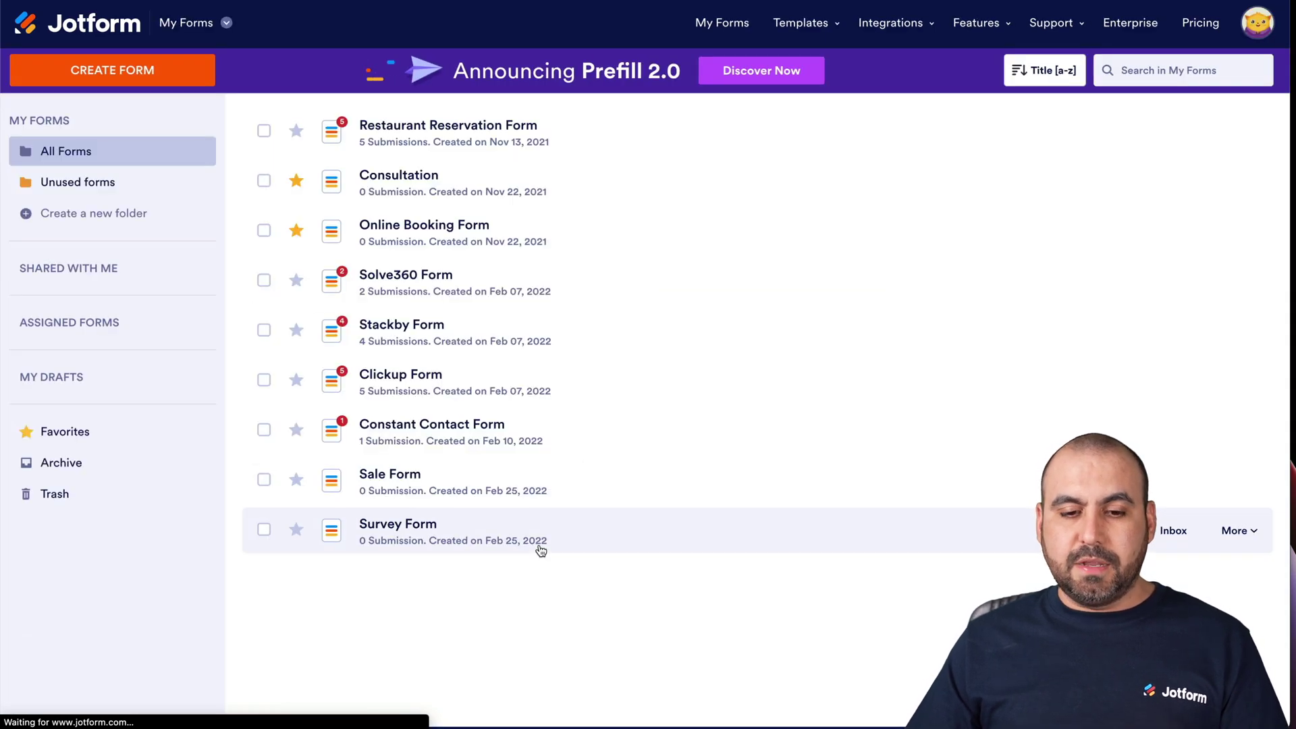
scroll(541, 551, "down", 1)
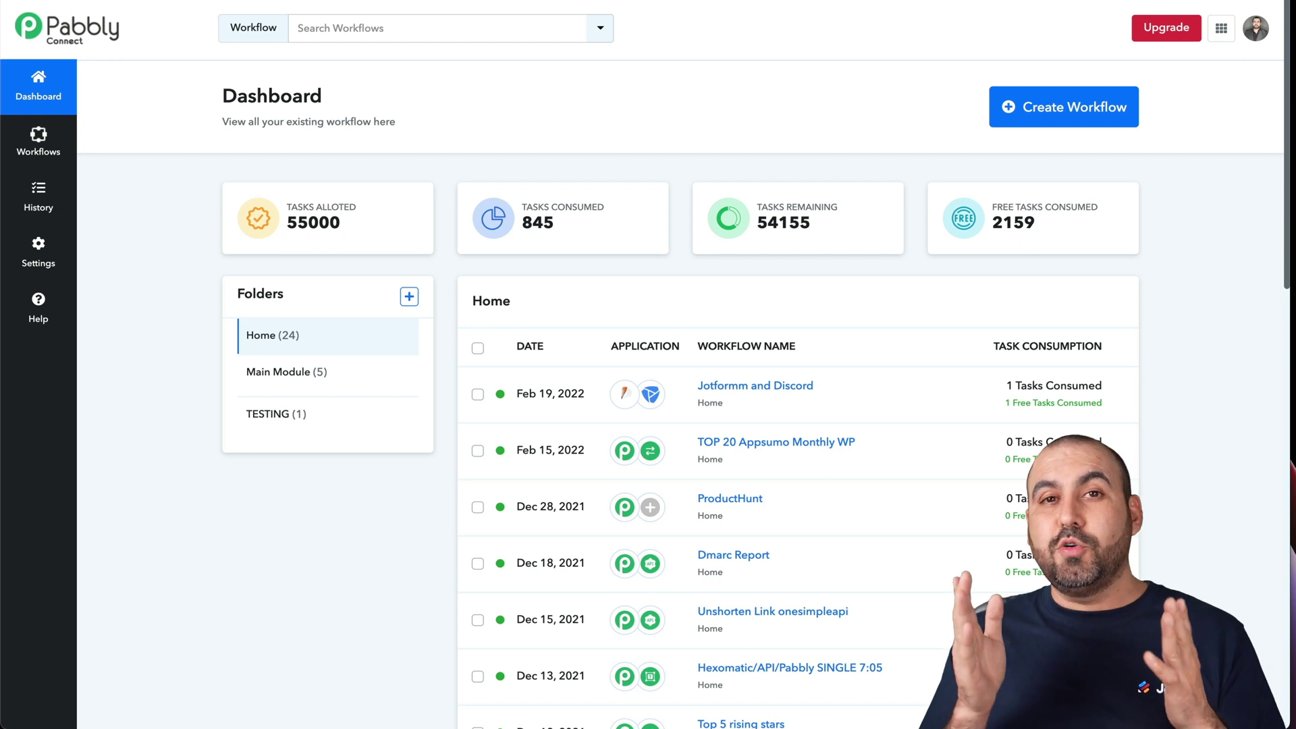
Switch to Pabbly Connect and create a new workflow named "jotform survey sale"
left_click(1057, 113)
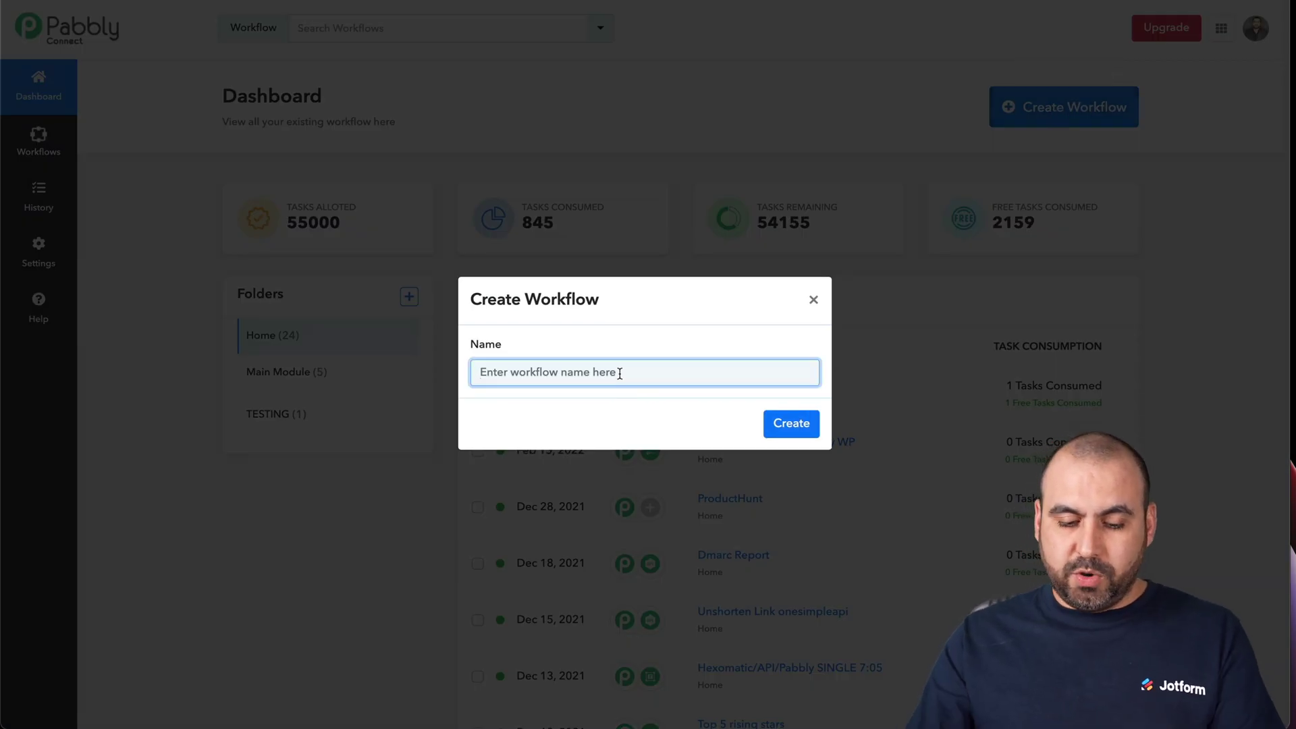
type("jotform")
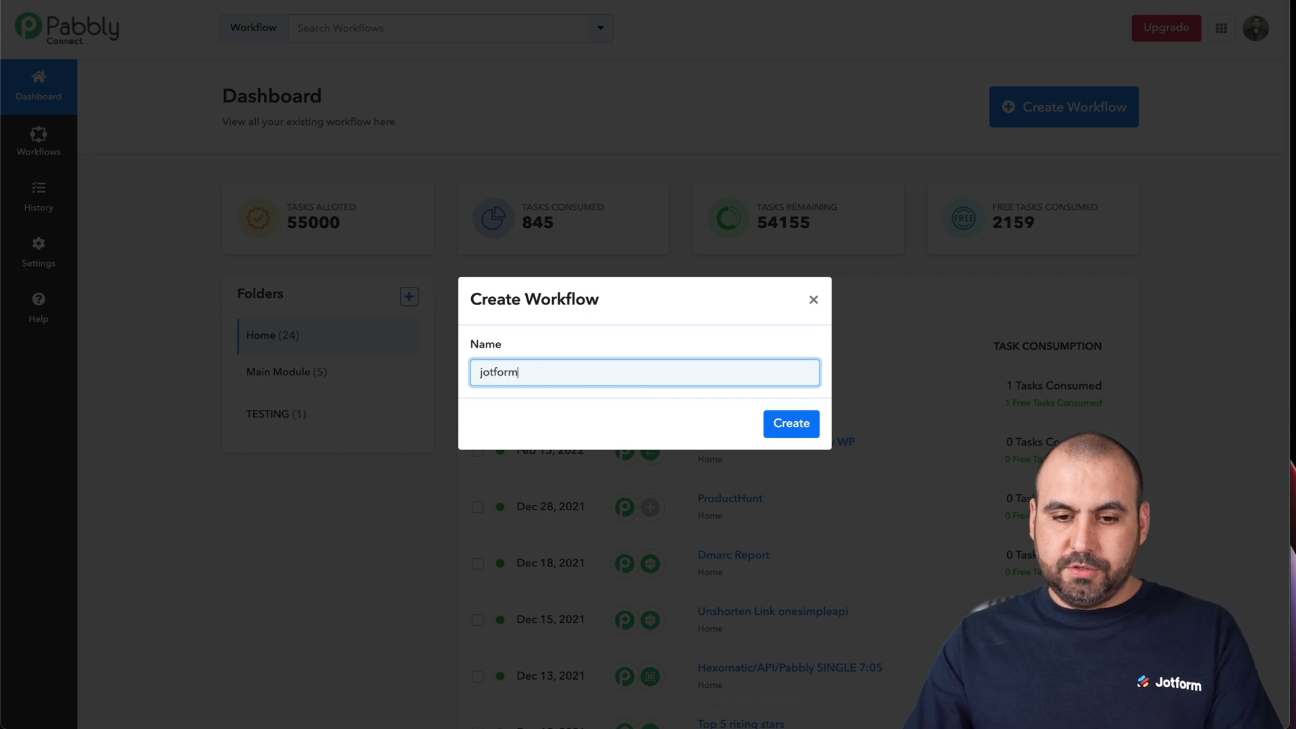
type(" surver sale")
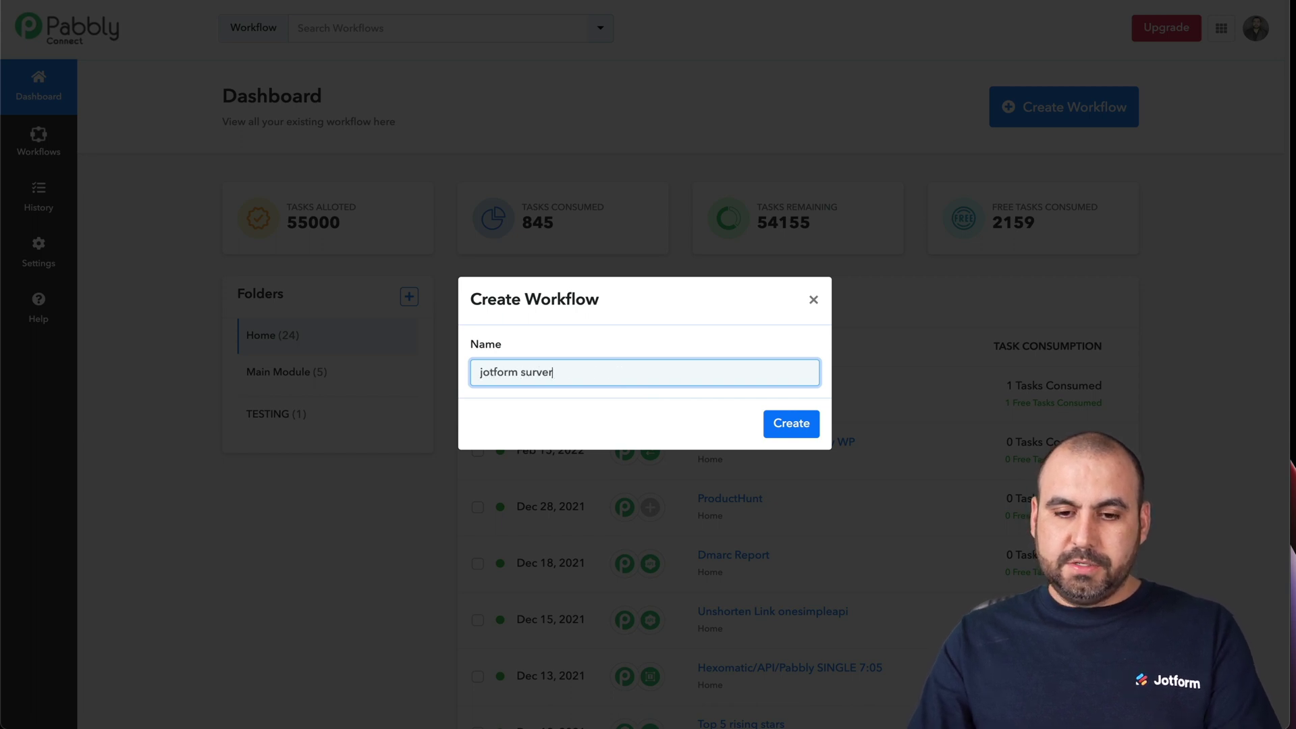
left_click(552, 373)
key("BackSpace")
type("y sale")
left_click(791, 424)
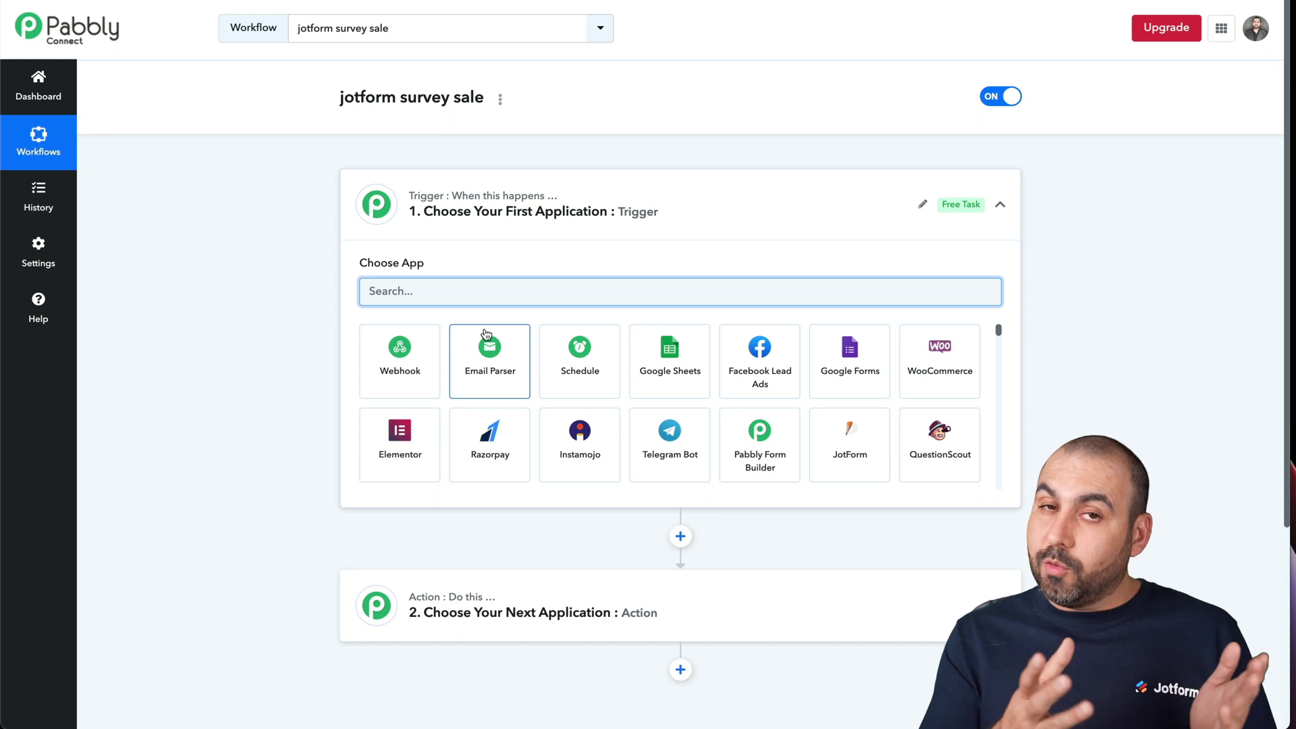
Find JotForm among the available apps and choose it as the workflow's trigger application
type("jotg")
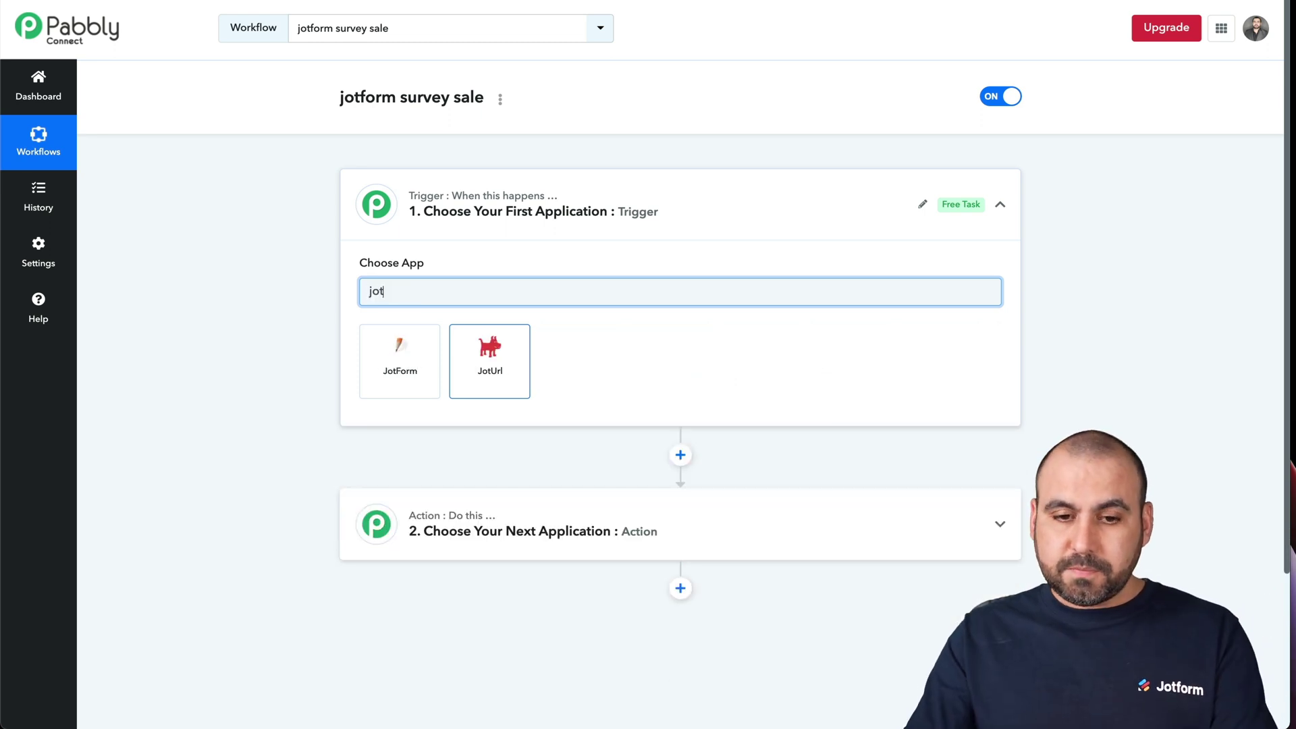
left_click(437, 291)
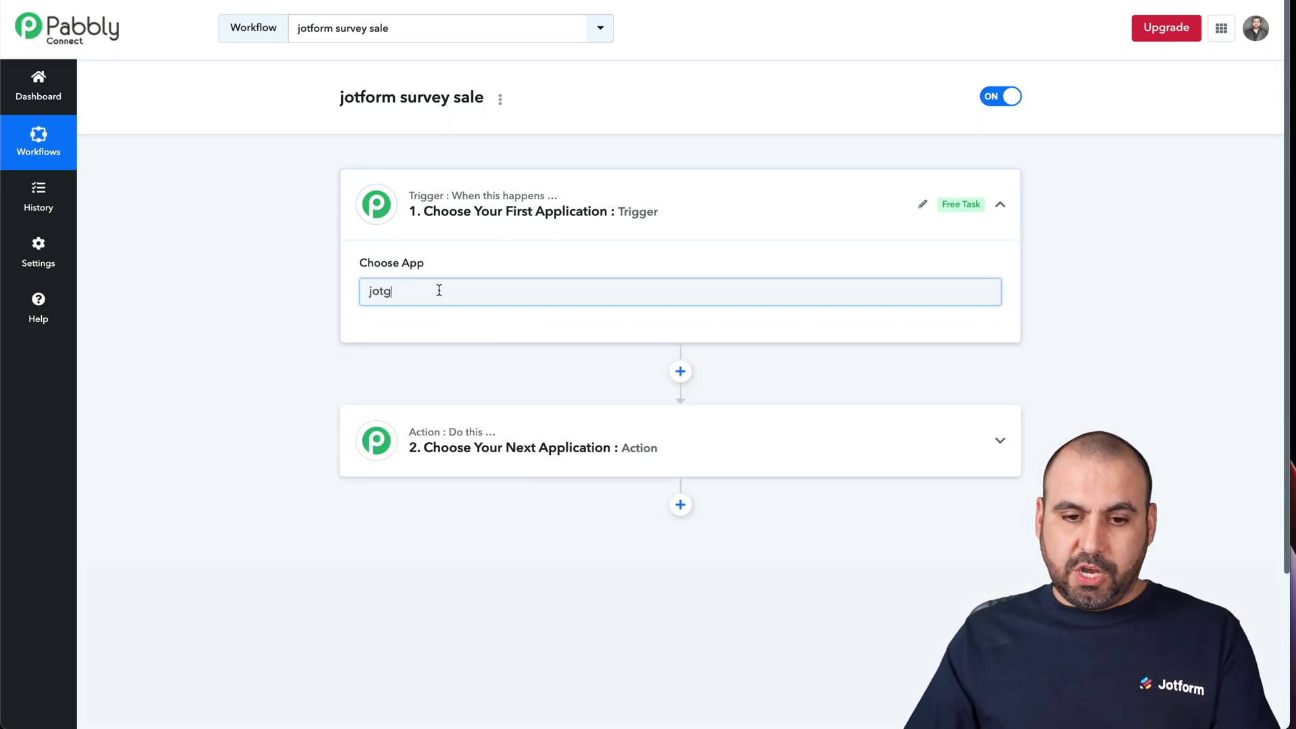
key("BackSpace")
type("fo")
left_click(417, 339)
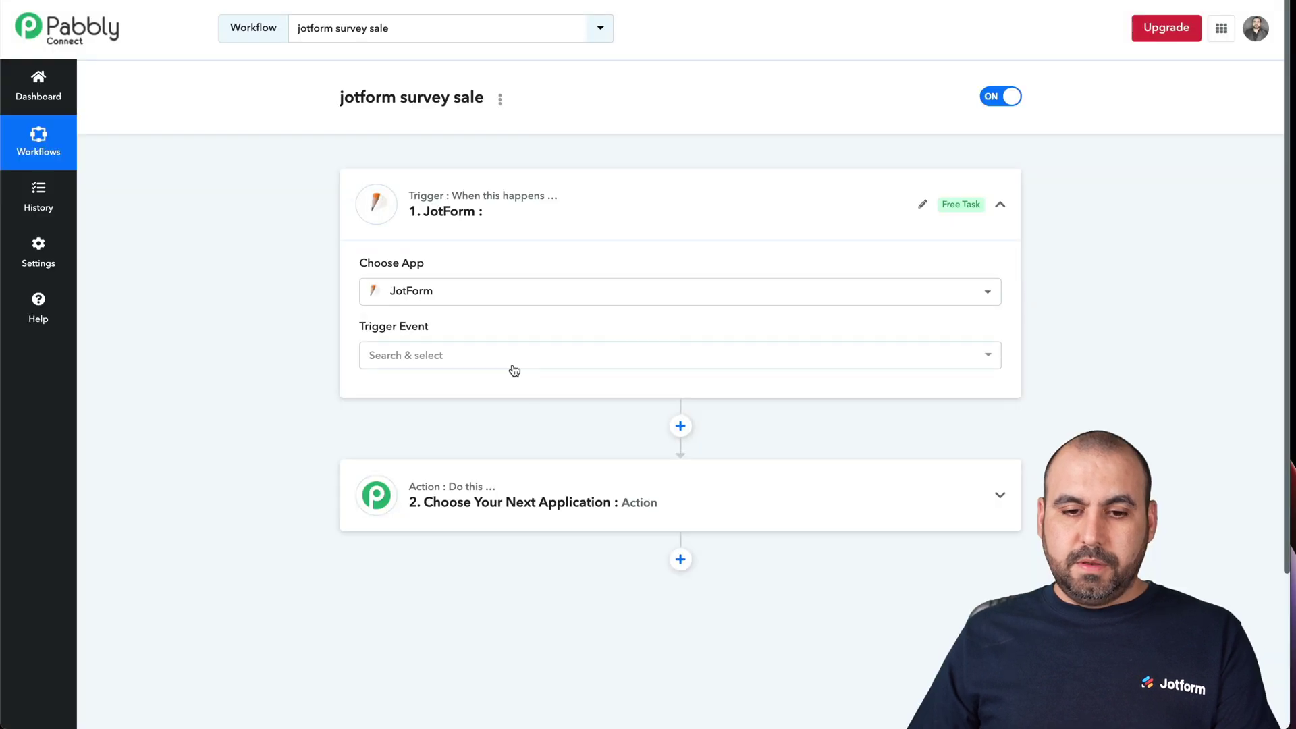
Set the JotForm trigger event to New Response and copy the generated webhook URL
left_click(515, 370)
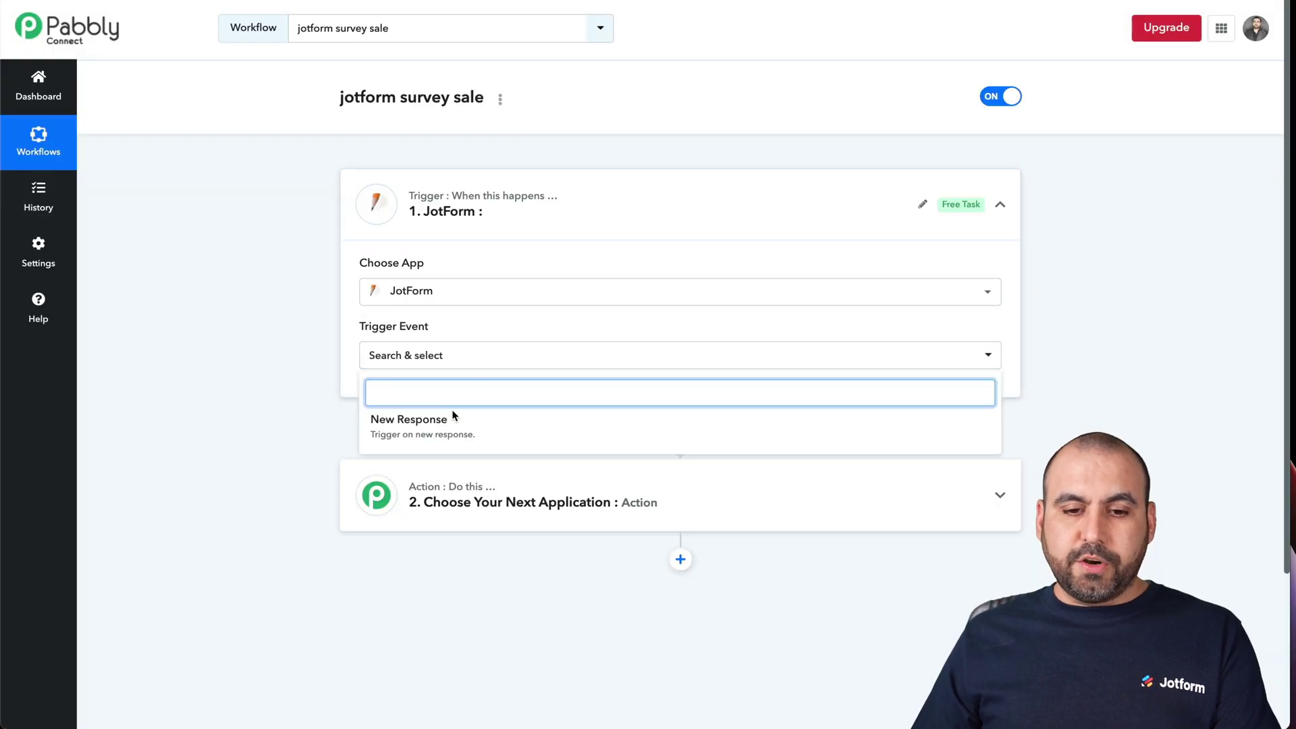
left_click(447, 427)
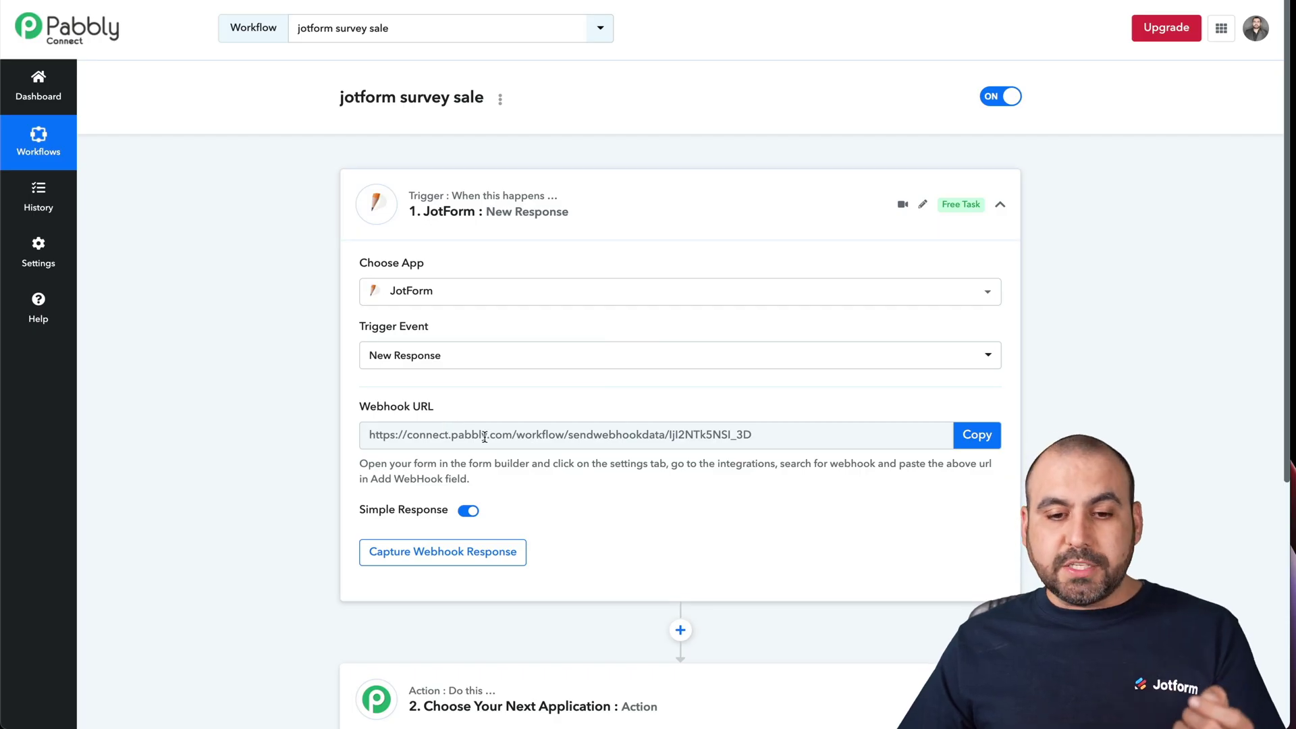
left_click(977, 435)
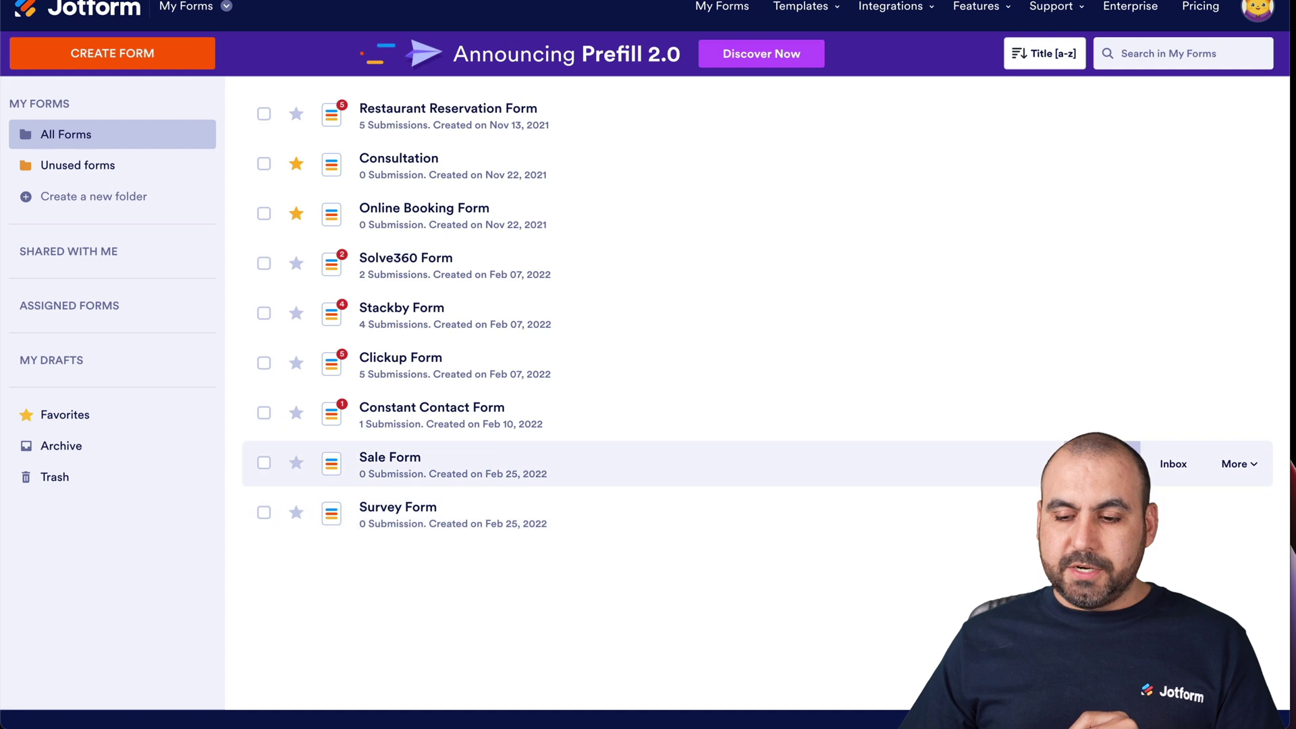
Switch to Jotform, edit the Sale Form and open the WebHooks integration in its settings
left_click(1108, 463)
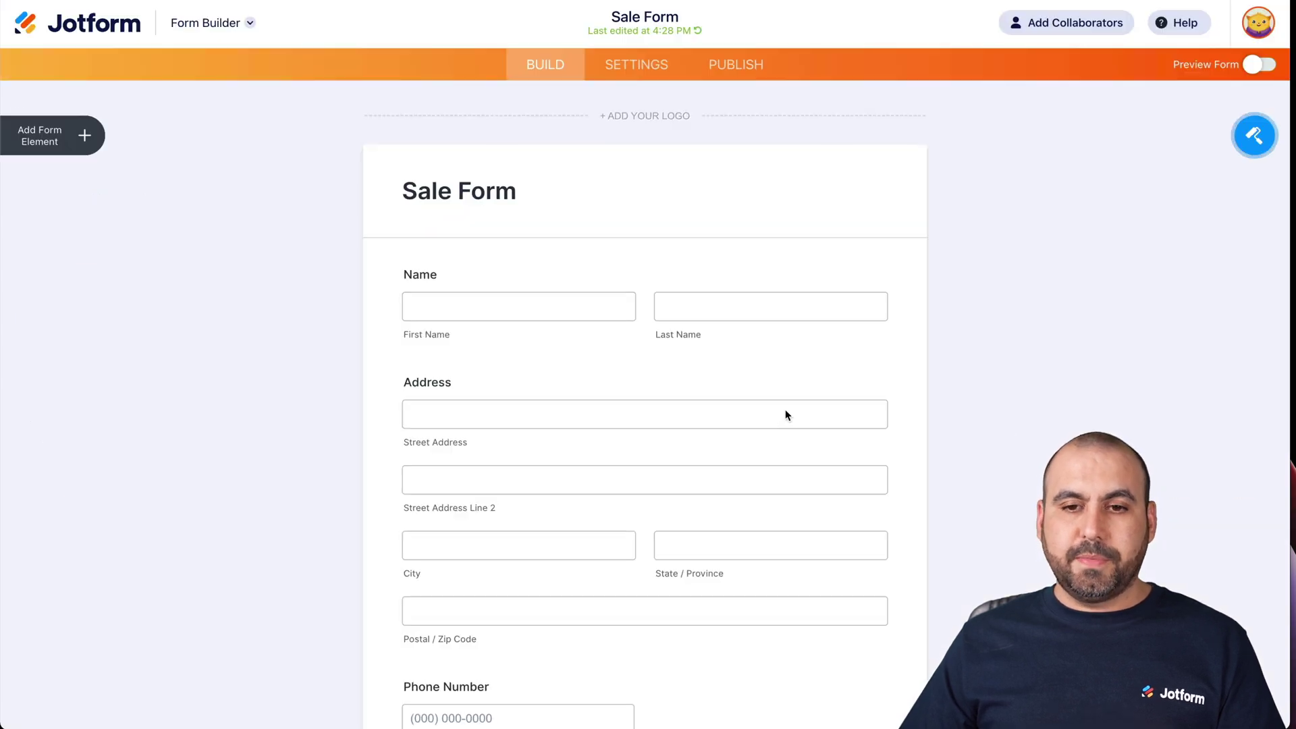
left_click(634, 65)
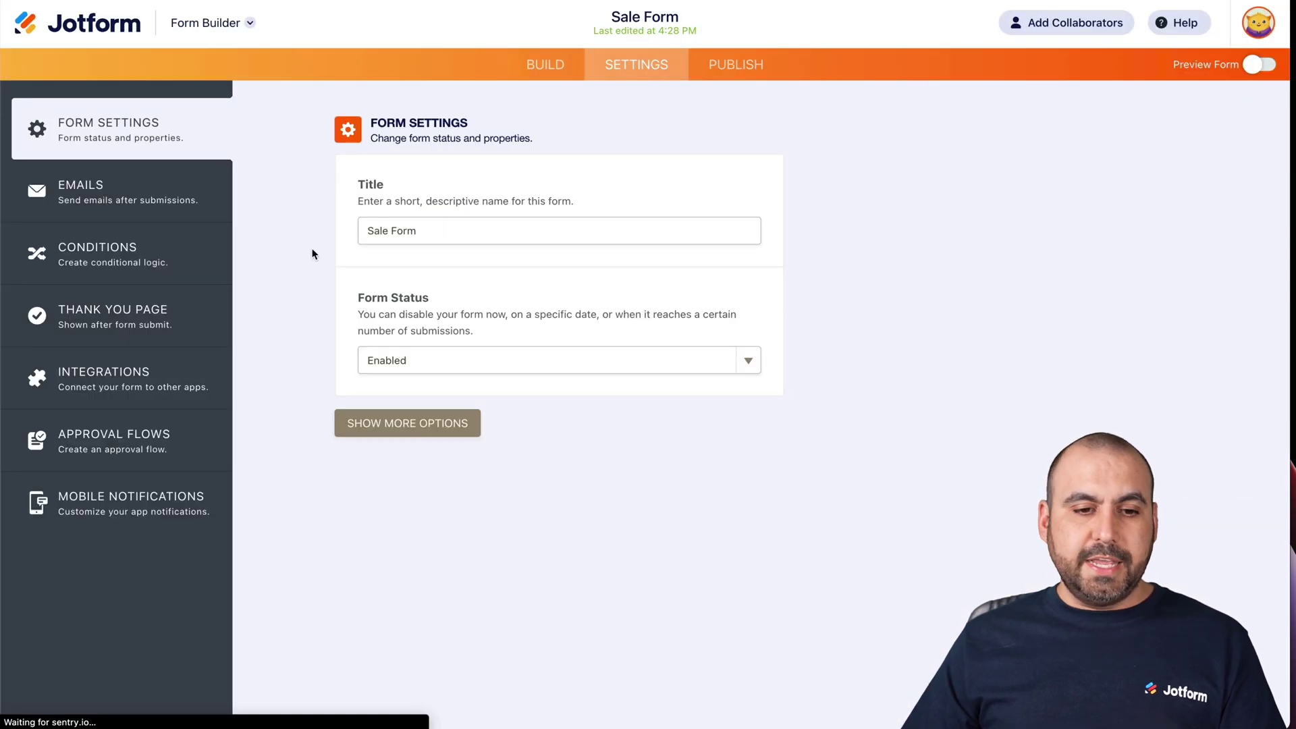
left_click(123, 375)
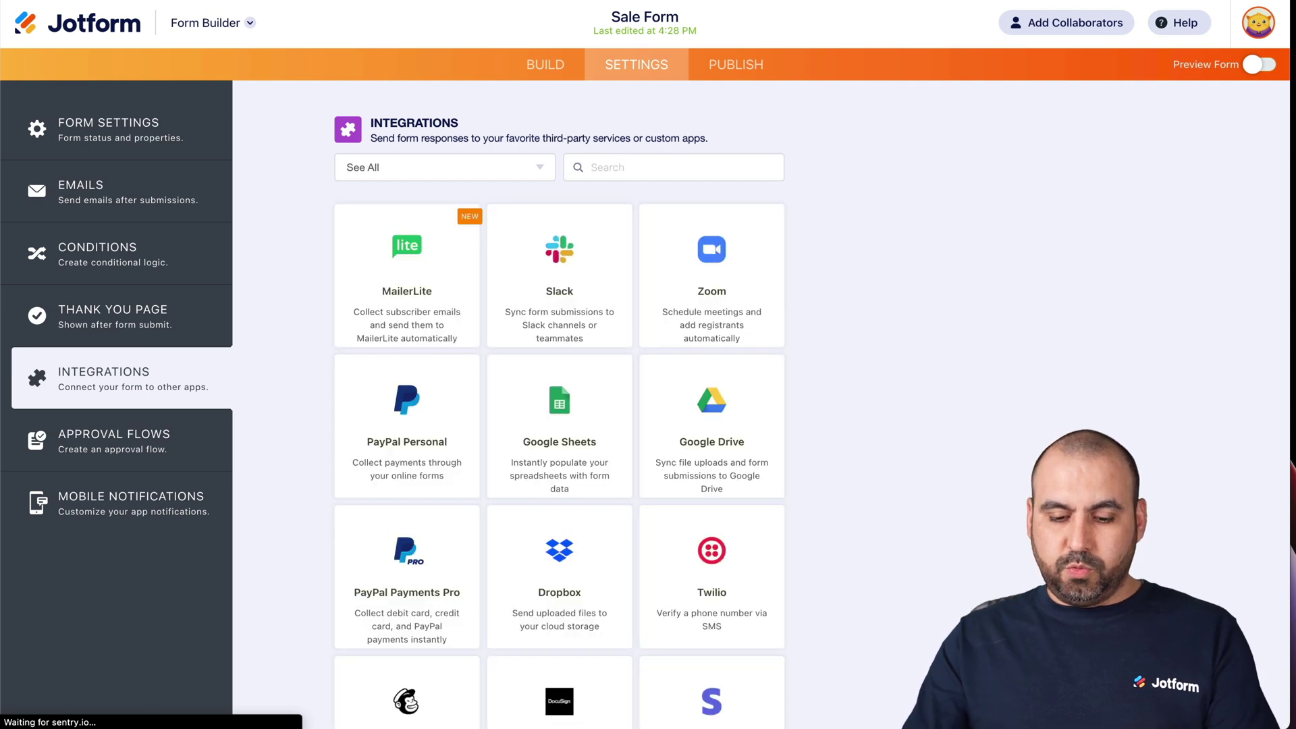
type("webhook")
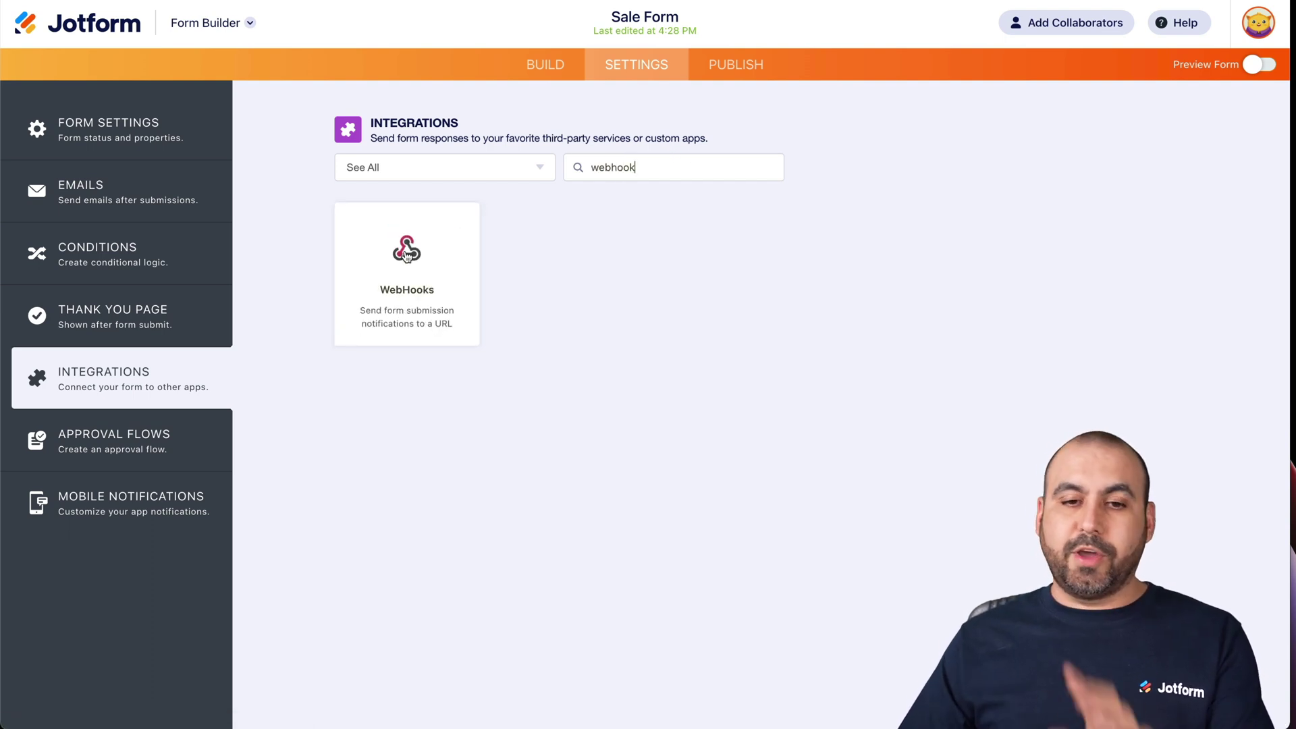
left_click(407, 253)
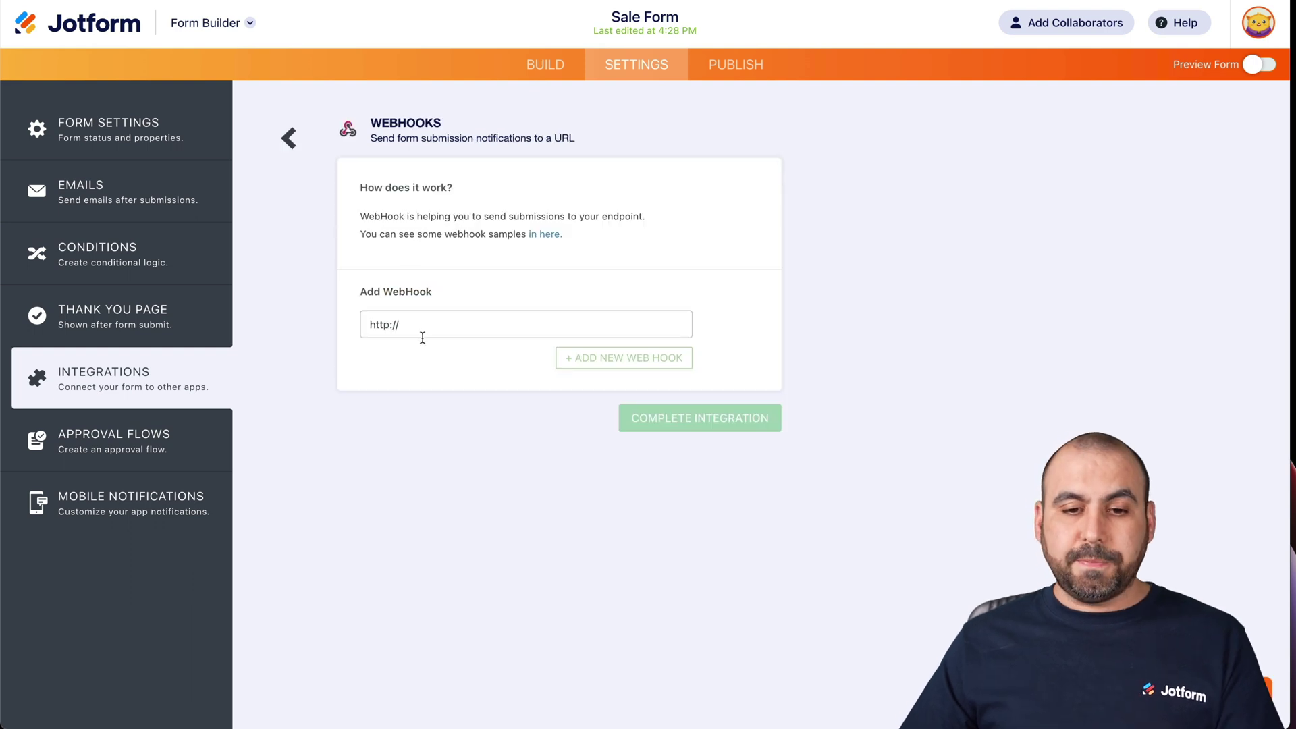
Replace the placeholder webhook address with the copied Pabbly webhook URL and complete the integration
left_click_drag(419, 332, 281, 330)
key("ctrl+v")
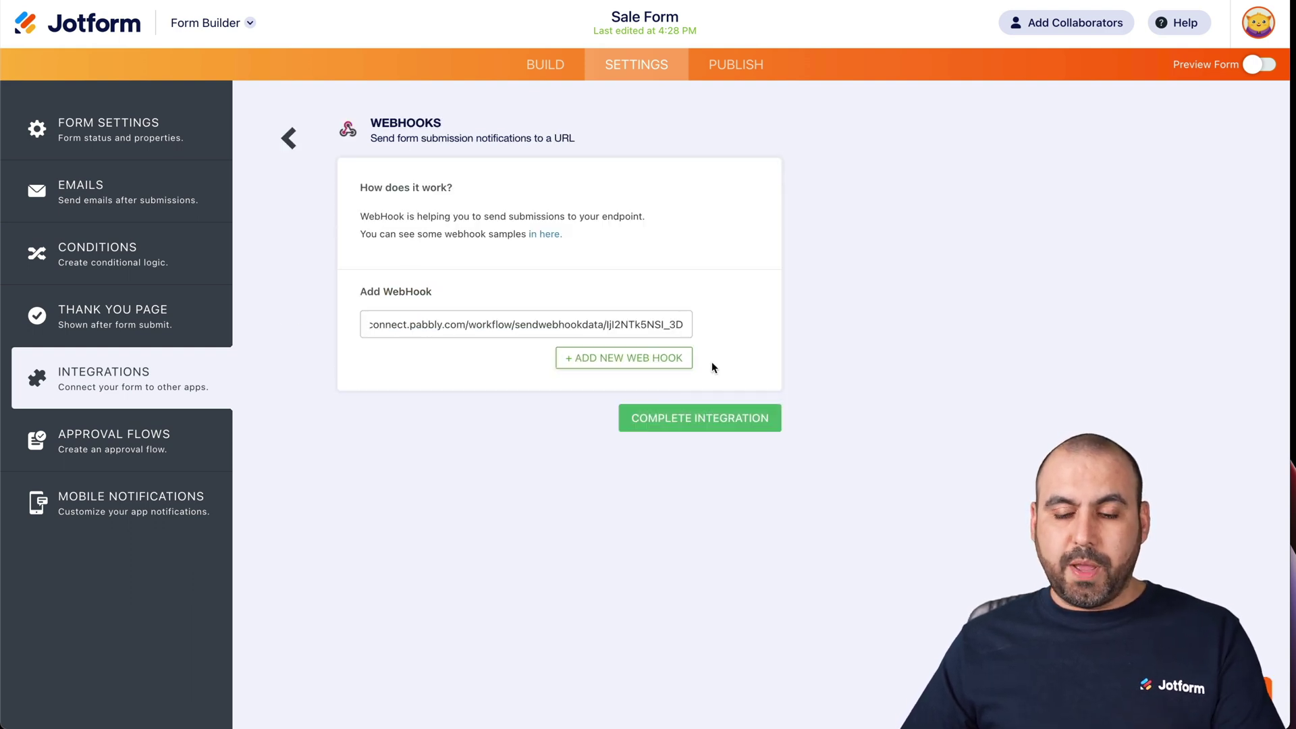
left_click(712, 430)
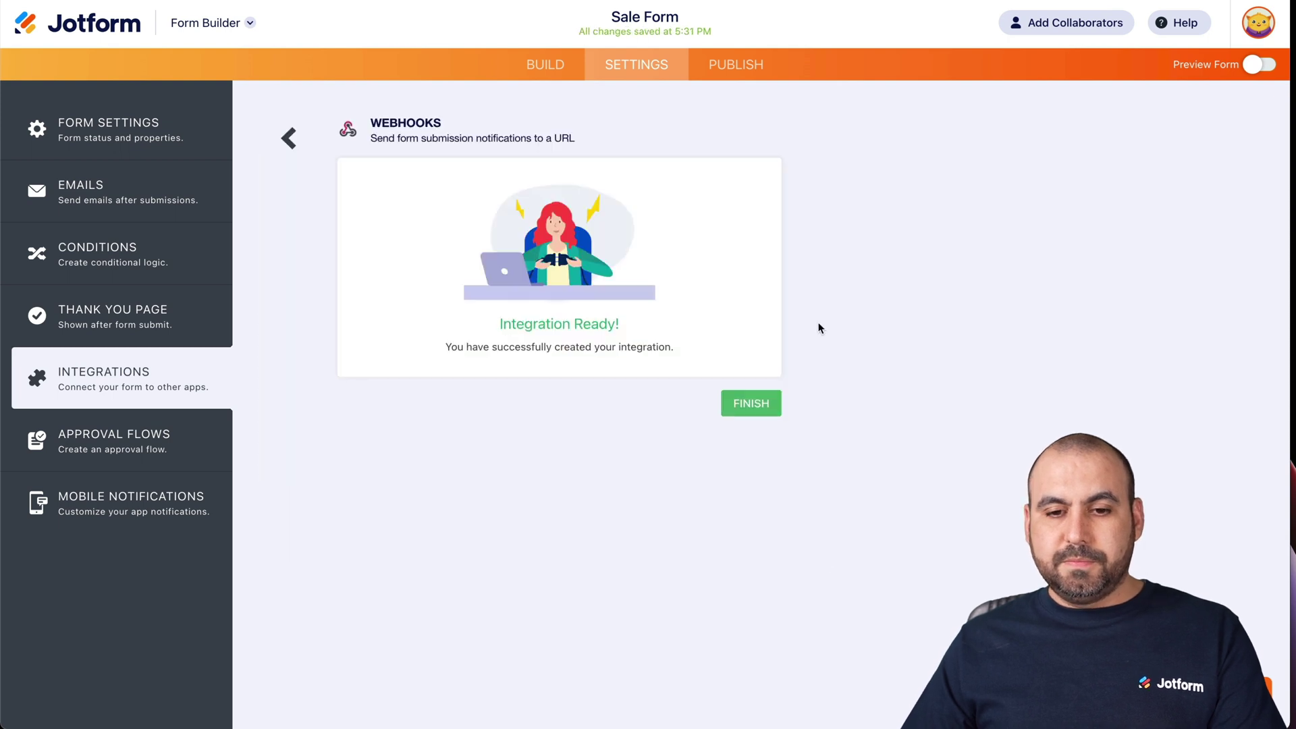
left_click(776, 405)
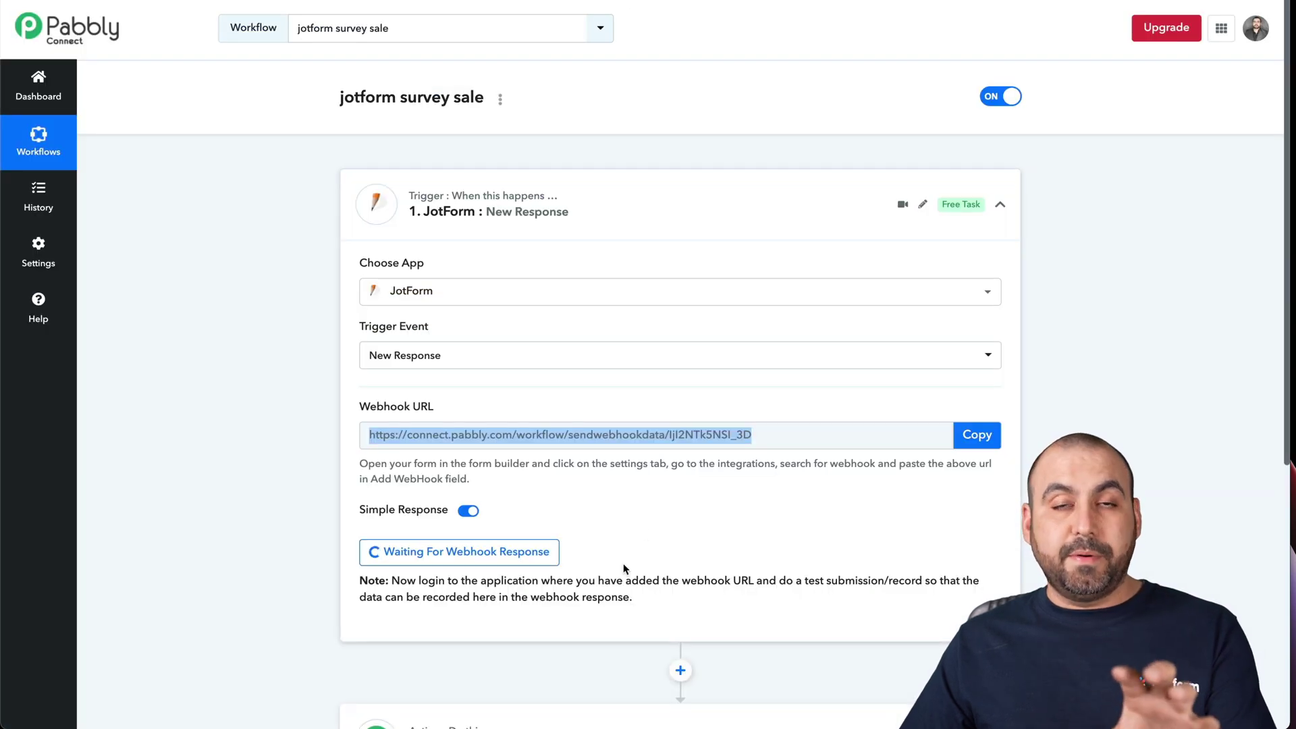
Return from the Pabbly workflow to Jotform and open the published Sale Form for a test submission
scroll(623, 569, "down", 2)
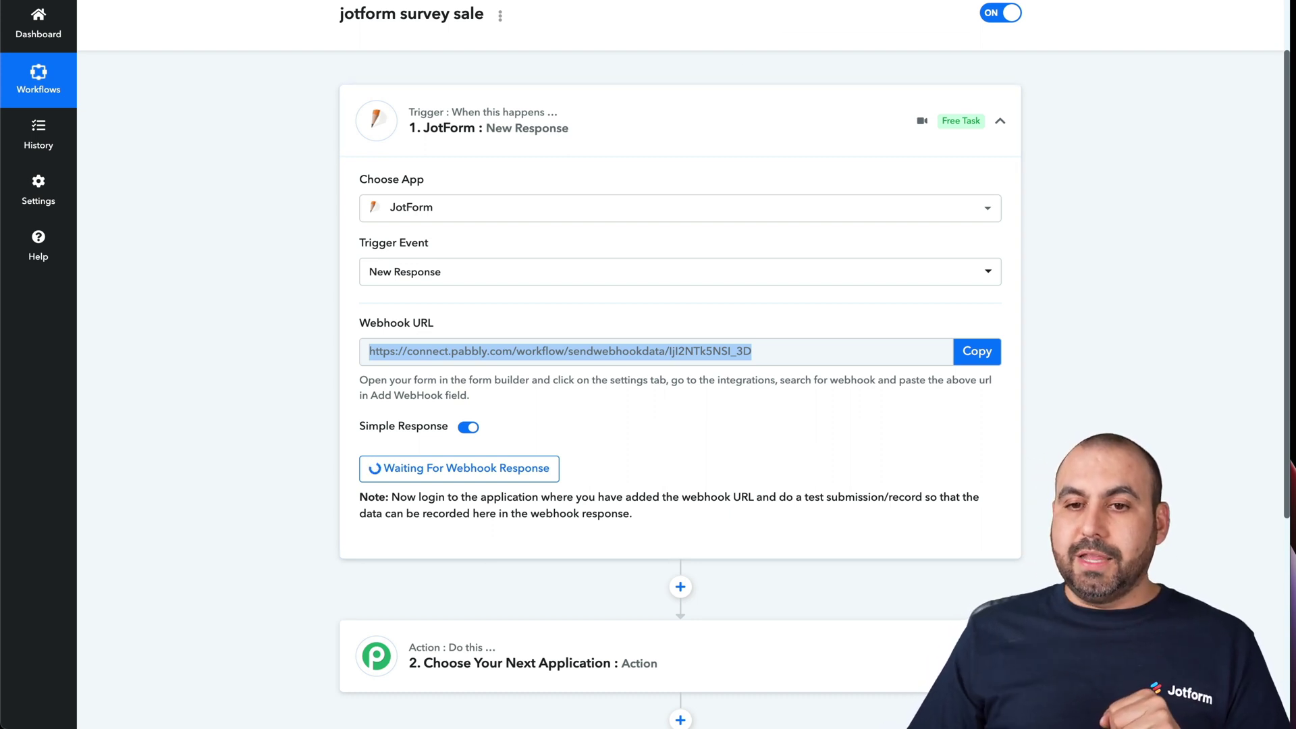
left_click(811, 0)
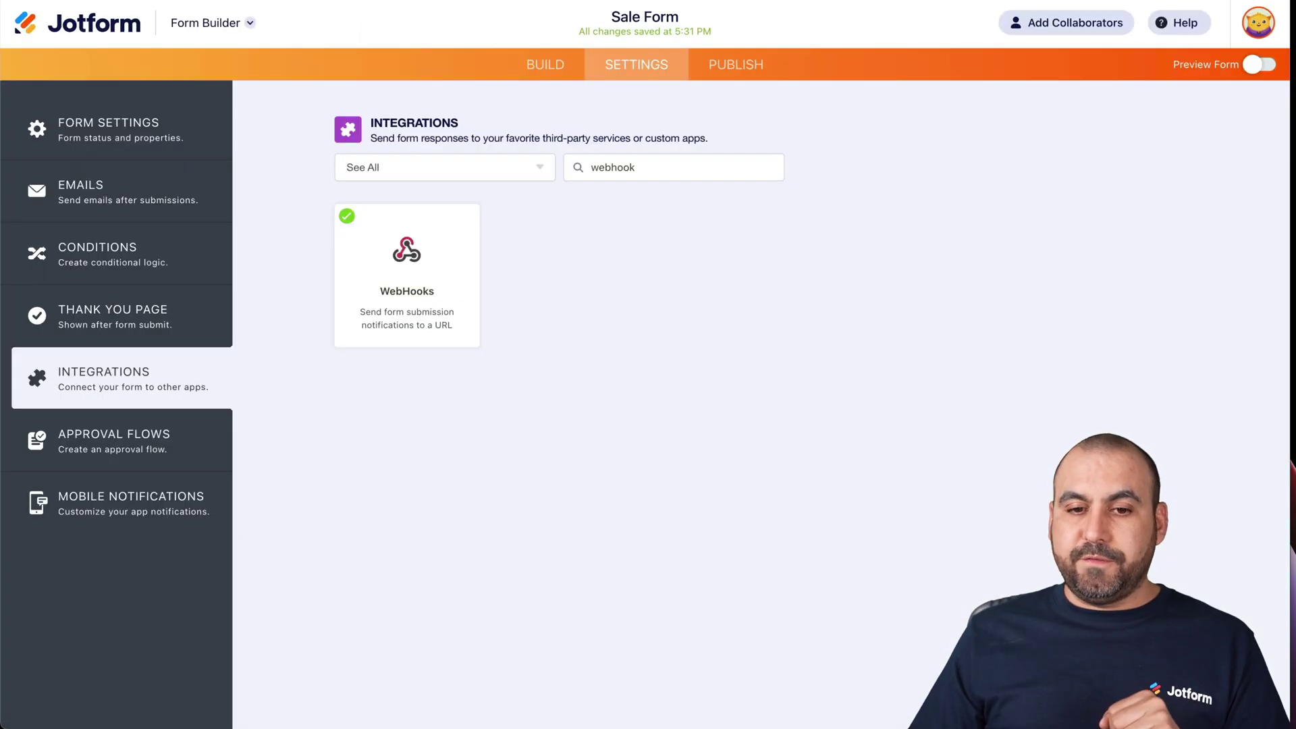
left_click(730, 64)
left_click(703, 254)
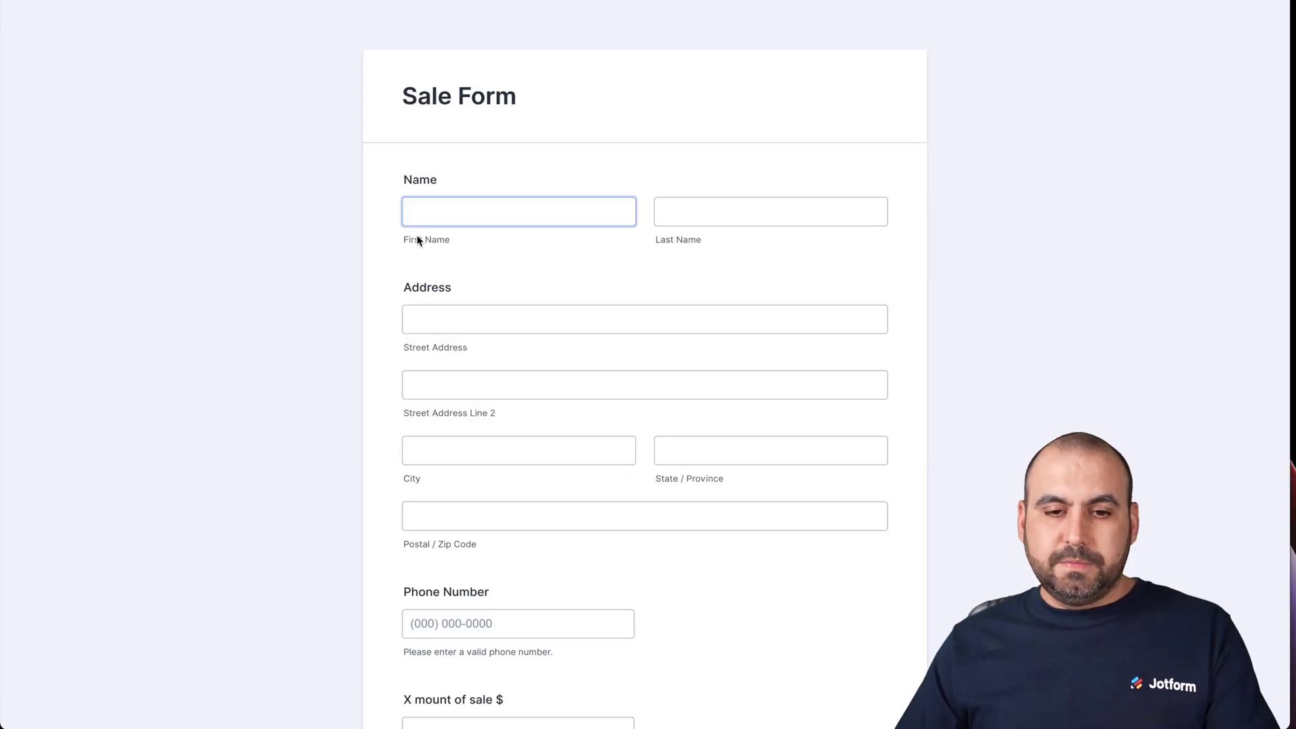
Enter the customer's first and last name in the Sale Form
left_click(458, 210)
type("Jorge")
key("Tab")
key("Tab")
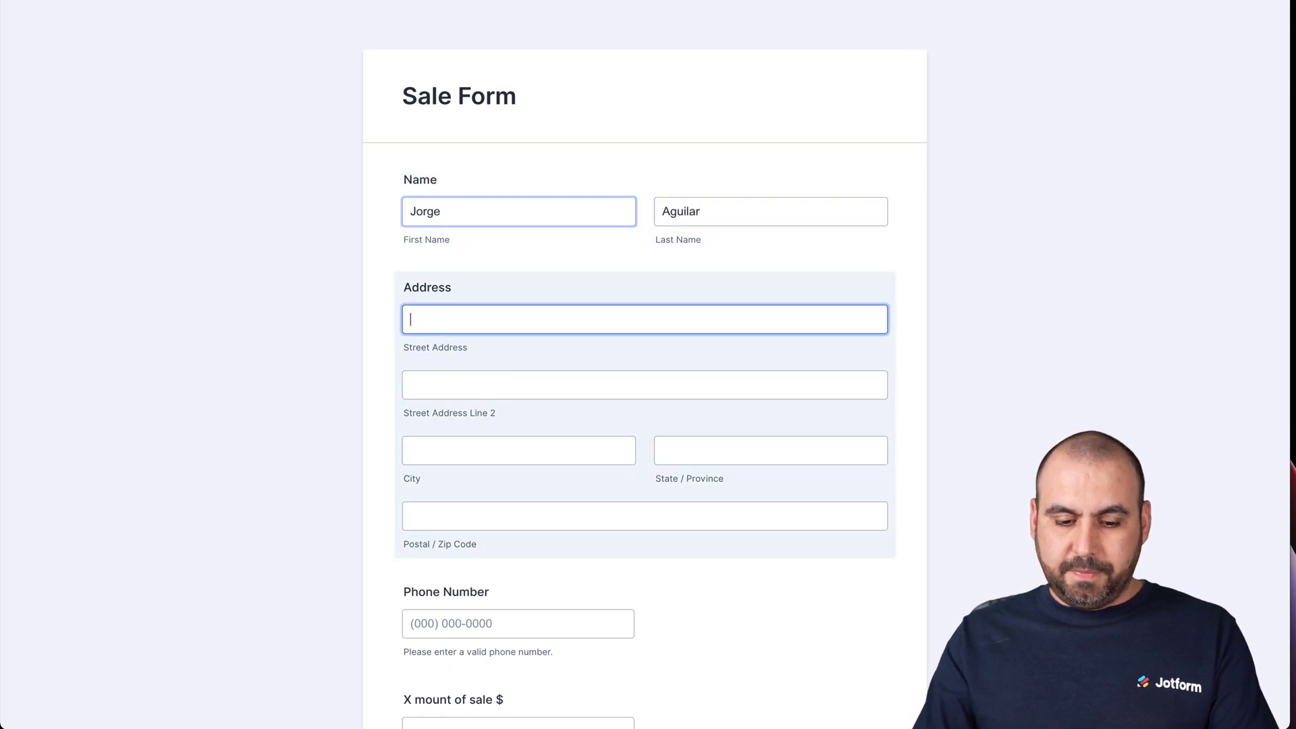
Fill in the city, state and postal code of the customer's address
left_click(469, 454)
type("san diego")
key("Tab")
type("california")
key("Tab")
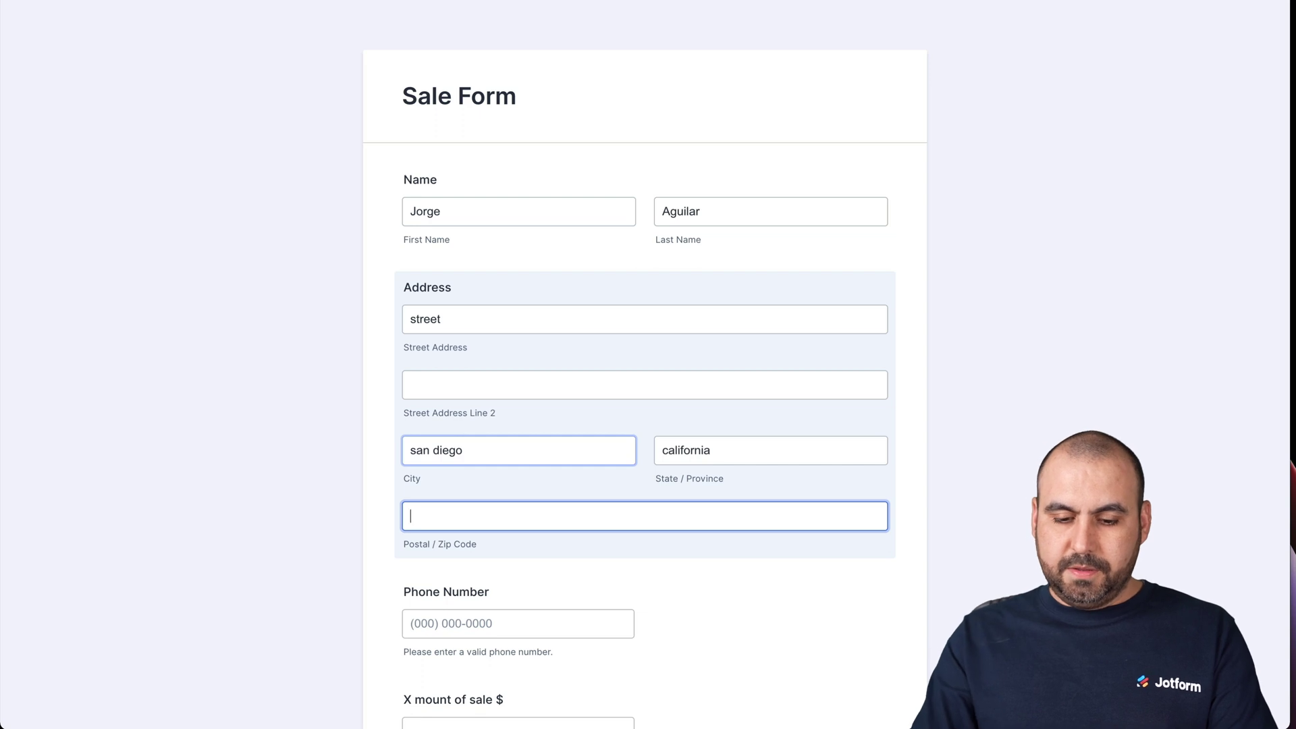
scroll(444, 380, "down", 4)
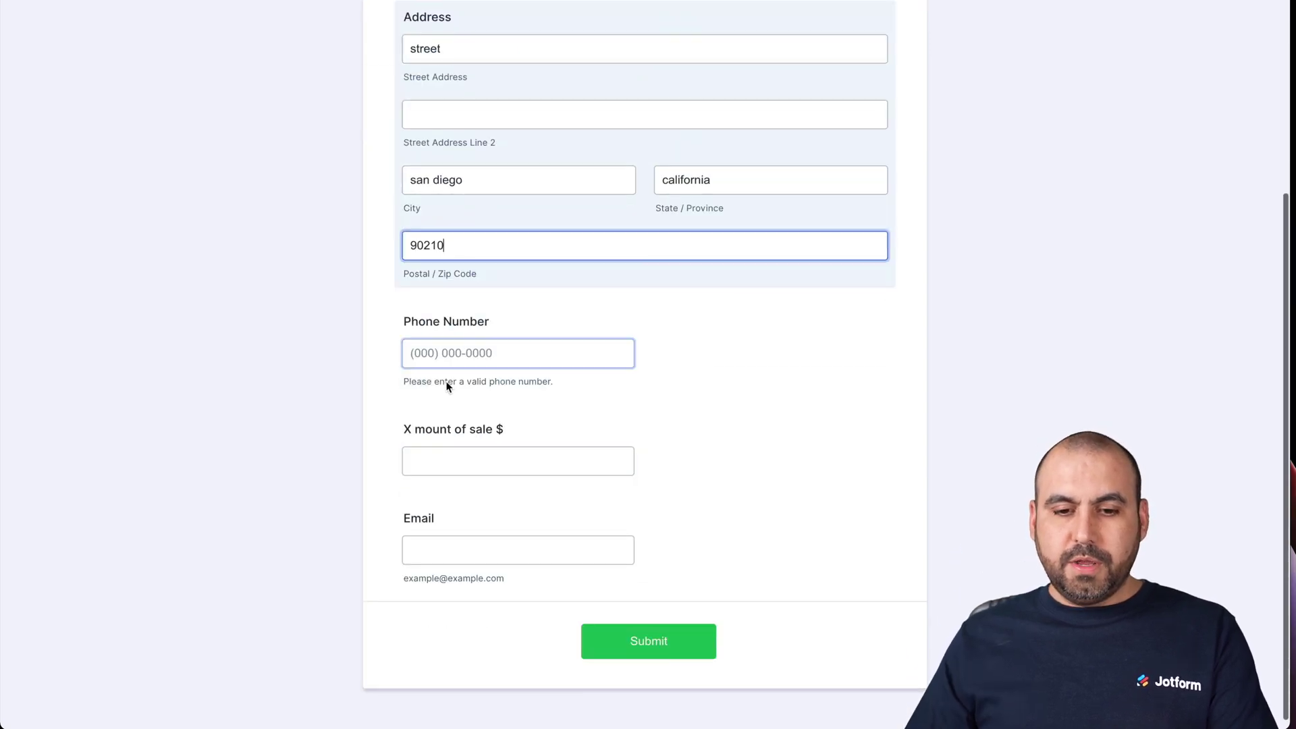
Enter the customer's phone number, a sale amount of $5 and the customer's email, and submit the Sale Form
left_click(446, 356)
type("1234567890")
left_click(450, 466)
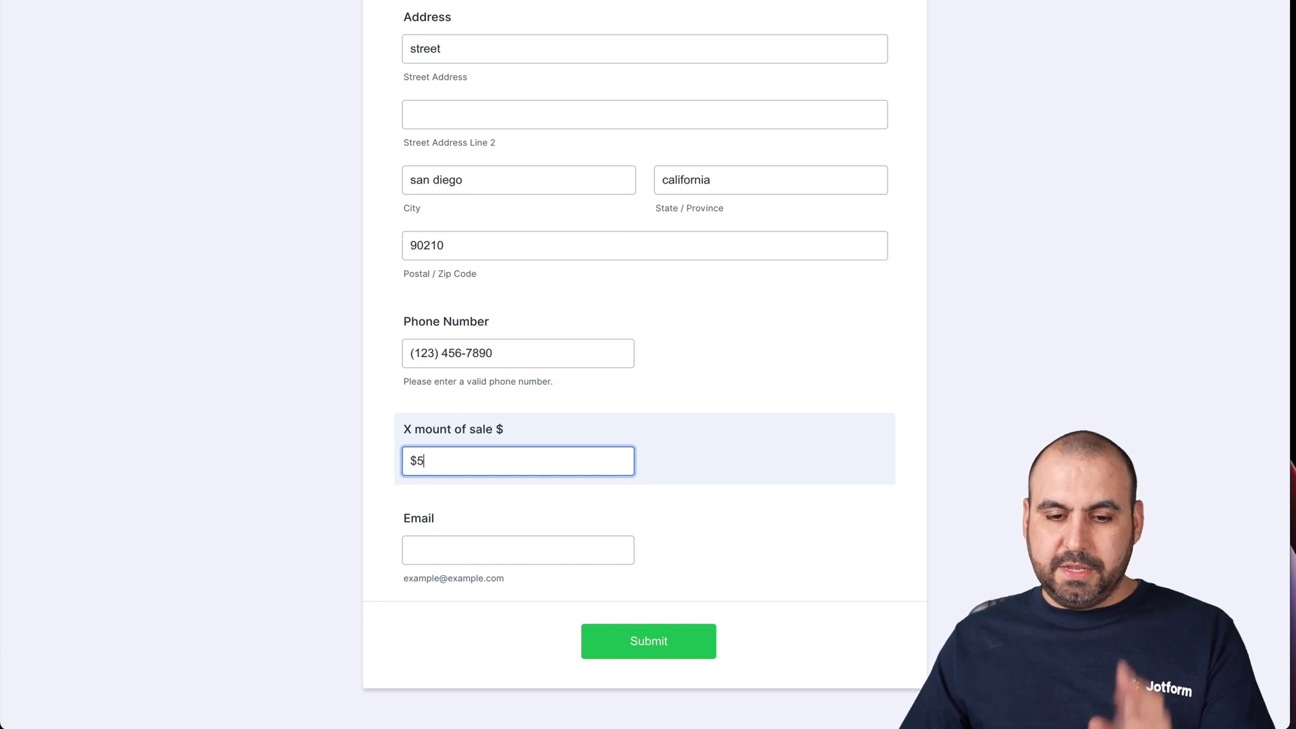
left_click(467, 545)
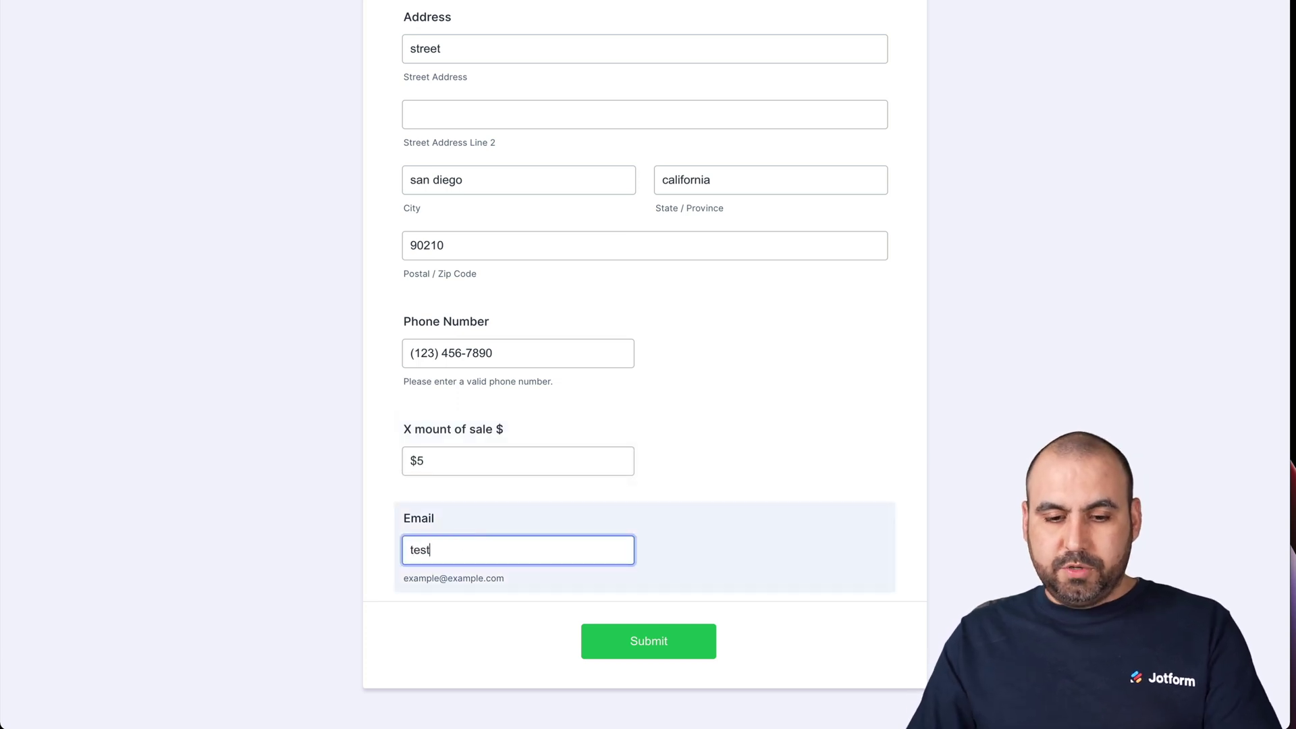
left_click(633, 638)
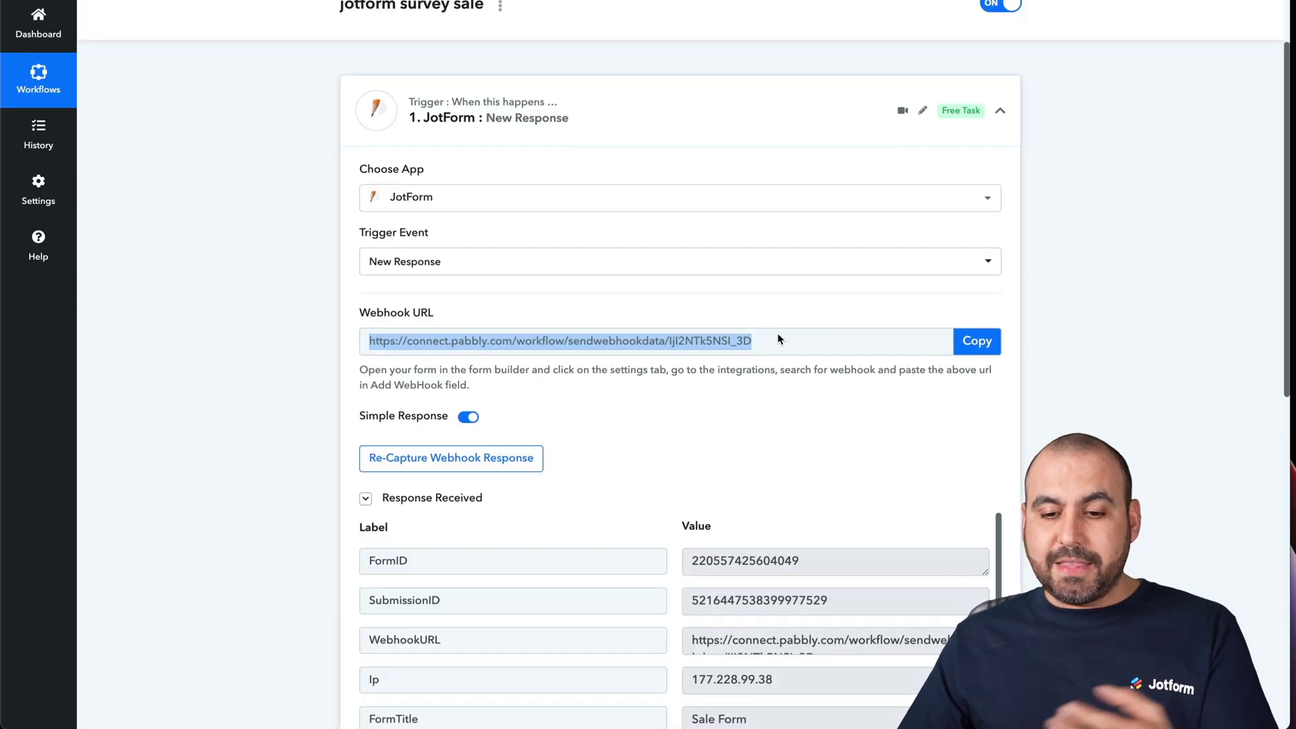
Review the Sale Form response captured in the Pabbly Connect workflow, and collapse the JotForm trigger
scroll(778, 339, "down", 4)
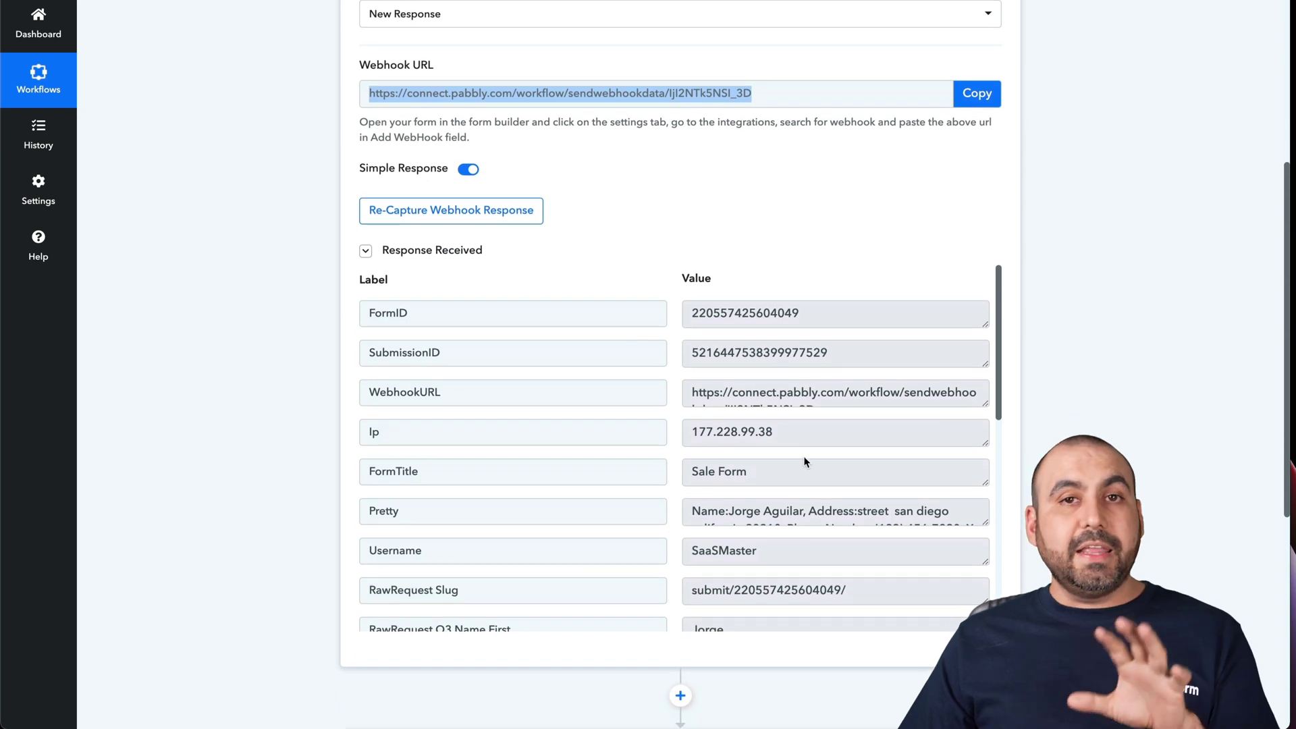
scroll(804, 461, "down", 5)
scroll(804, 457, "down", 1)
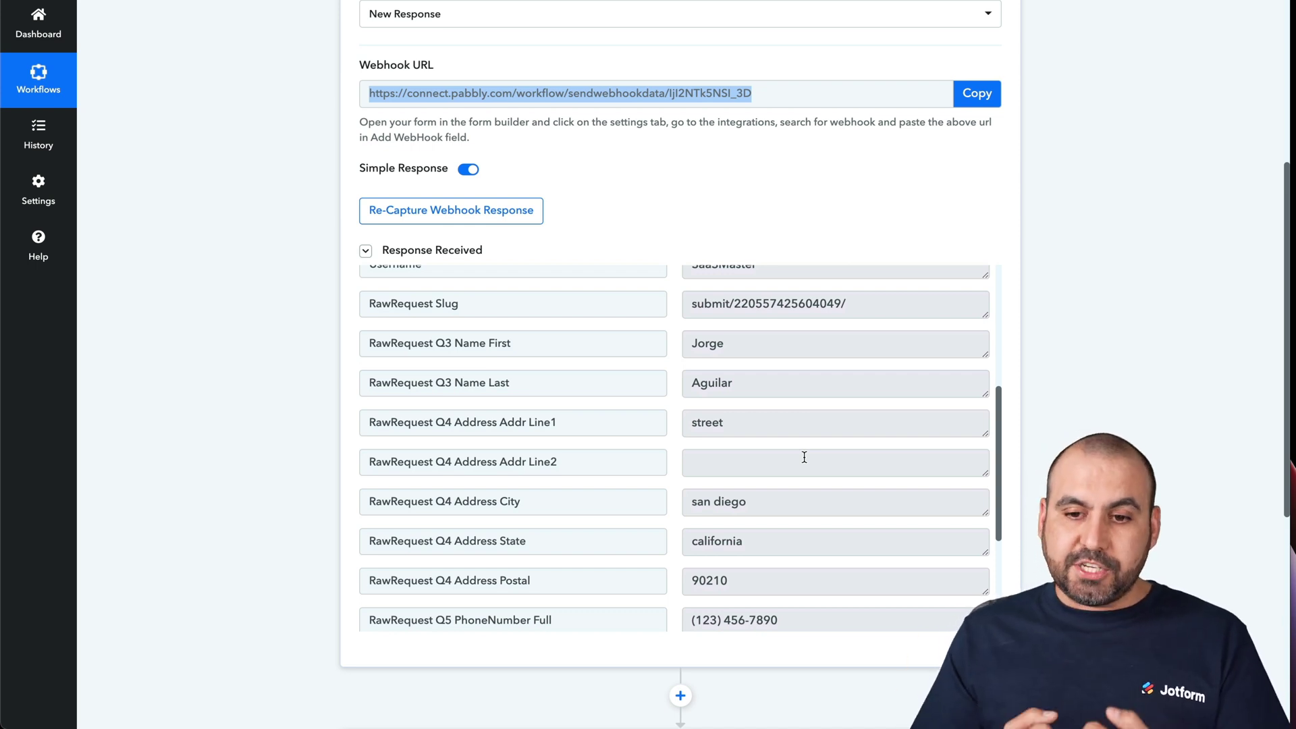
scroll(804, 457, "up", 10)
left_click(1002, 204)
Search the action apps for "platform" and choose Platform.ly for the workflow's second step
scroll(840, 266, "down", 2)
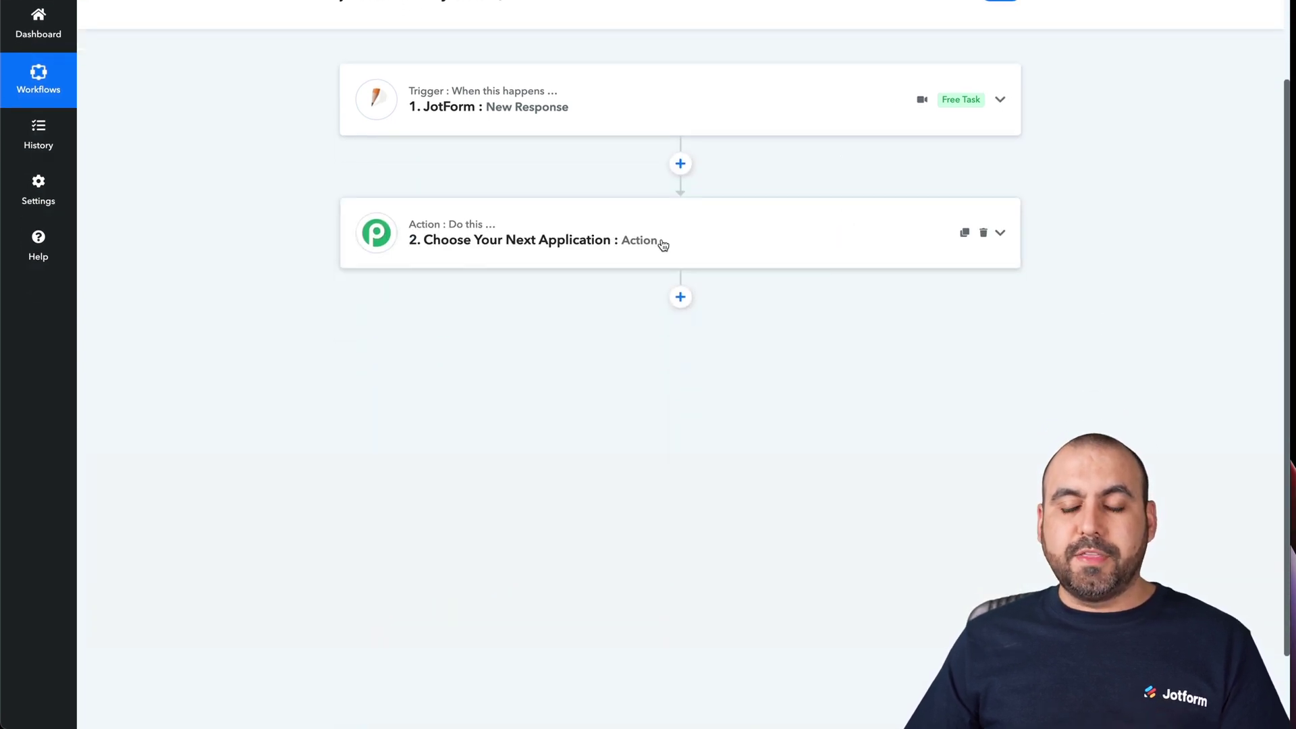
left_click(690, 242)
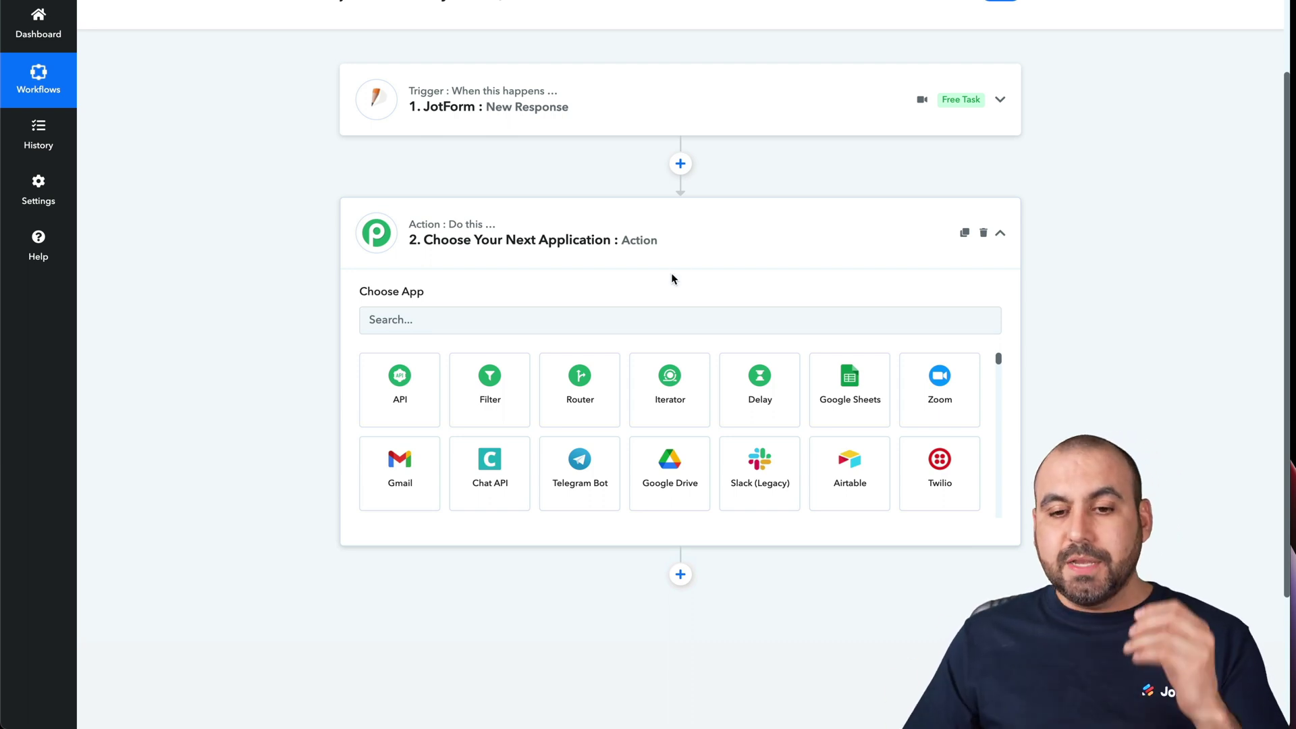
left_click(637, 316)
type("platfor")
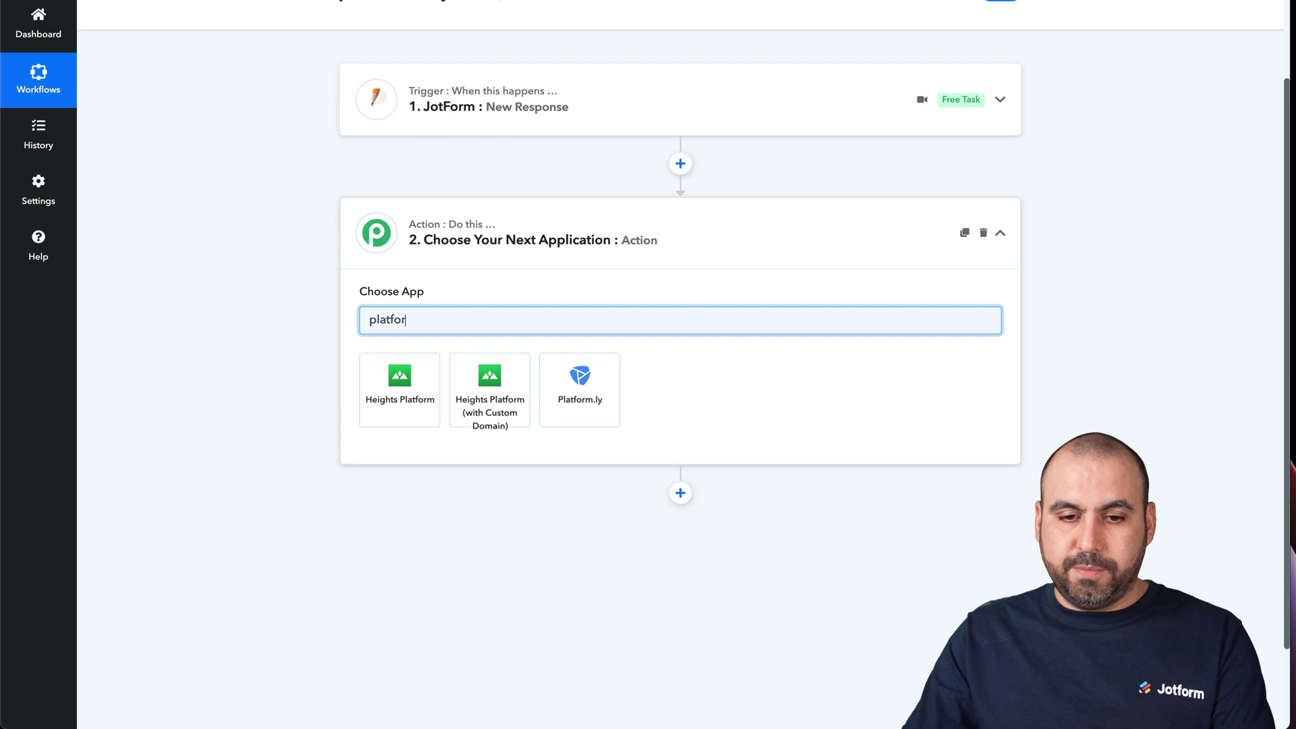
type("m")
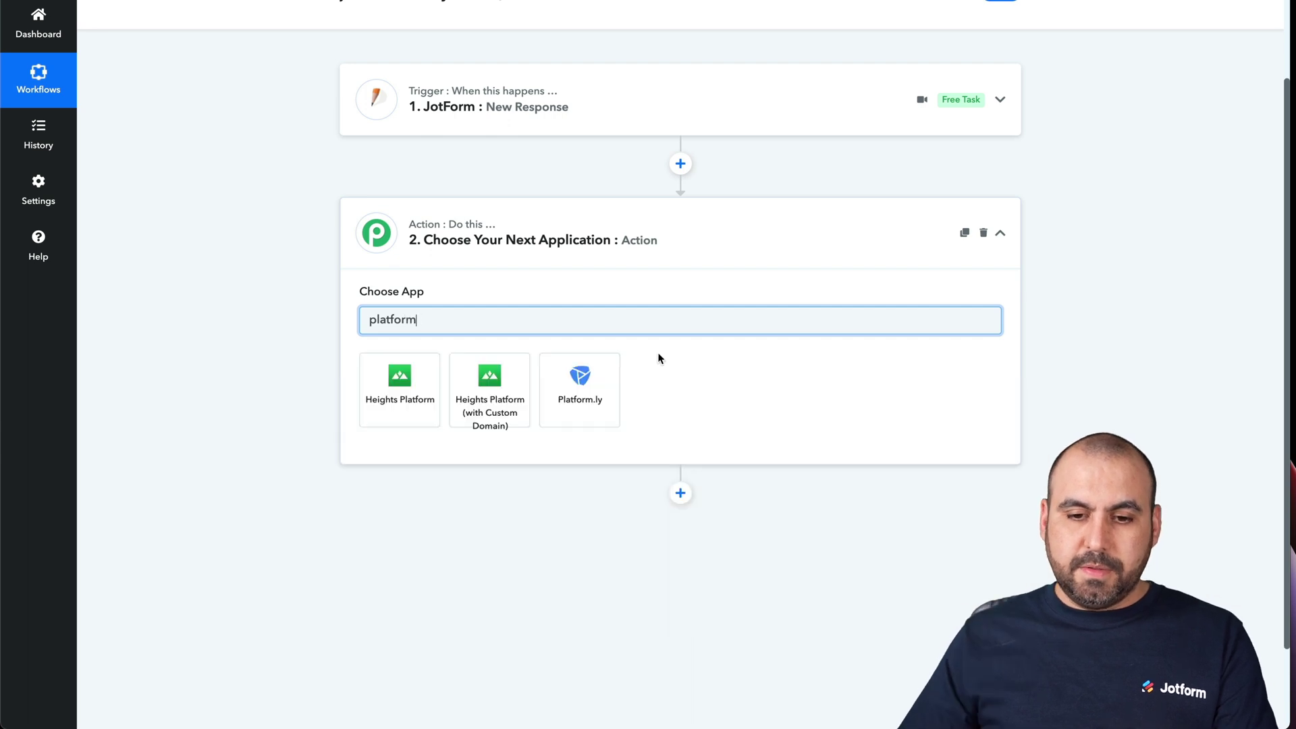
left_click(586, 388)
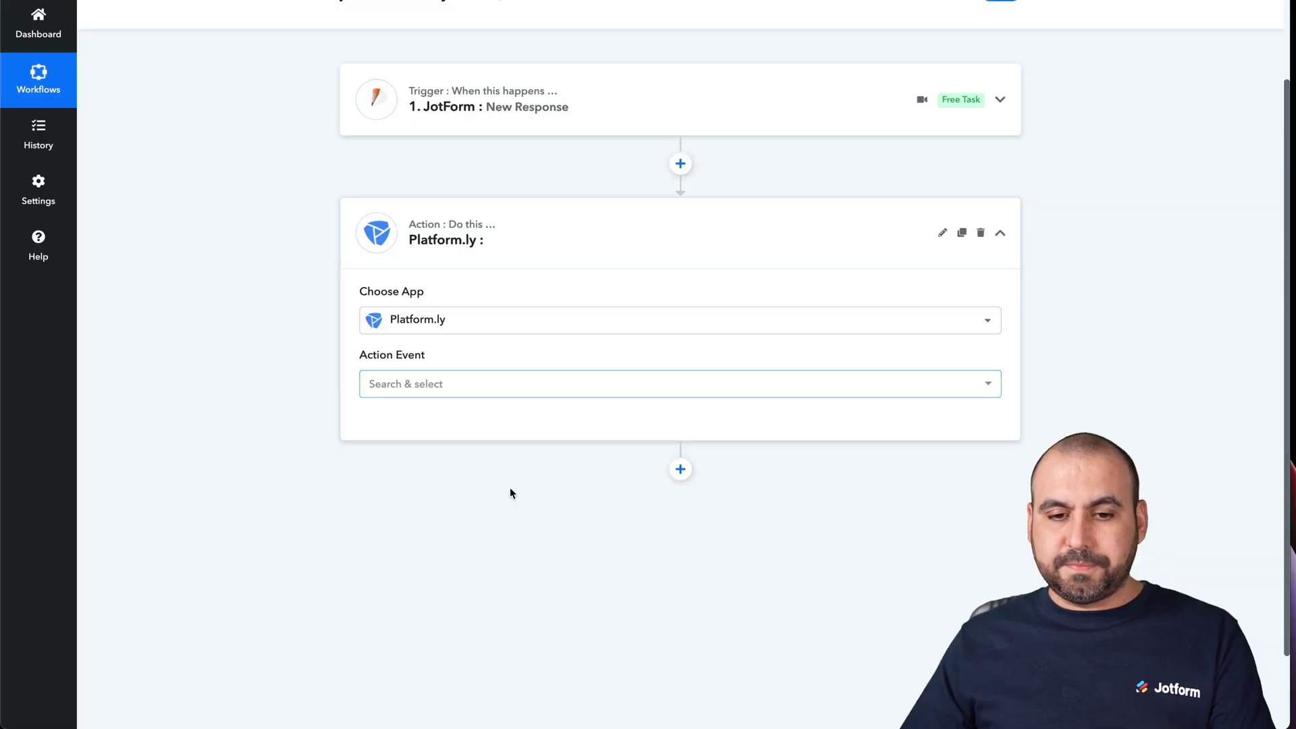
Set the Platform.ly action event to Add Contact
left_click(554, 395)
scroll(556, 392, "down", 2)
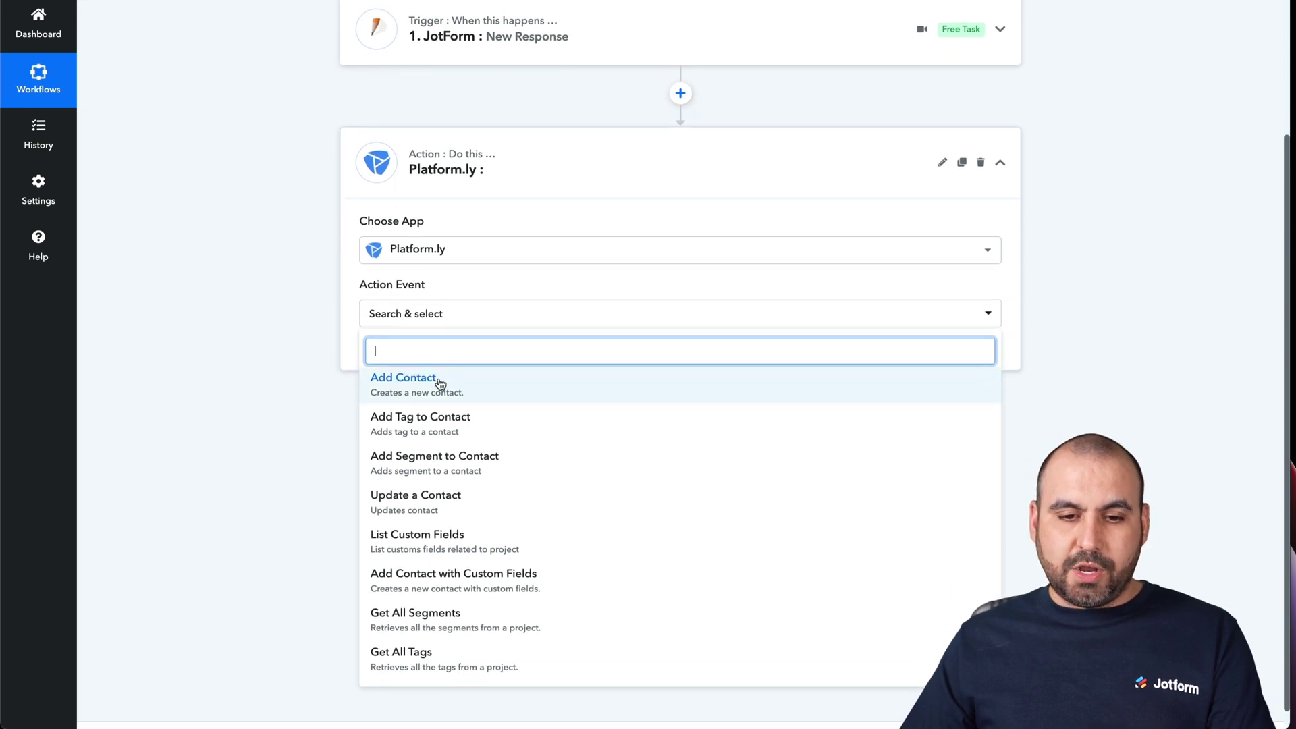
left_click(439, 379)
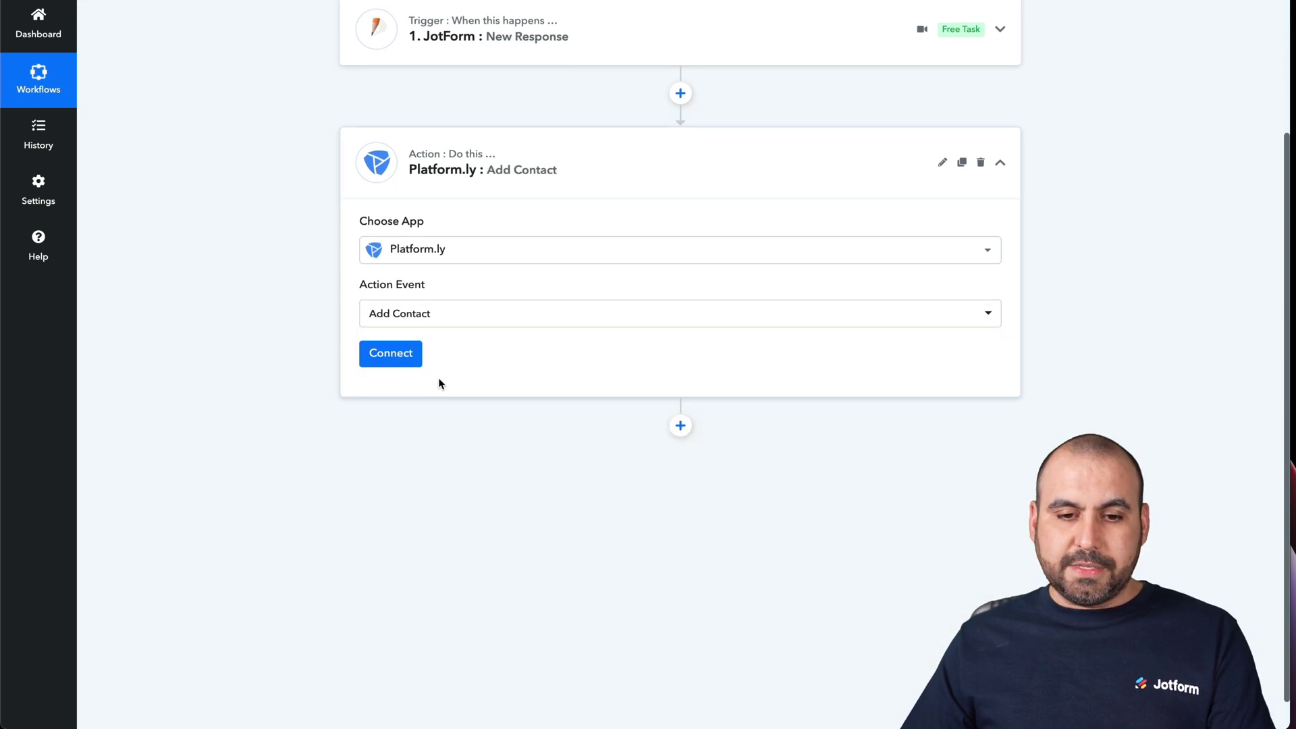
Start connecting the Platform.ly account by choosing to add a new connection instead of an existing one
left_click(394, 363)
left_click(682, 323)
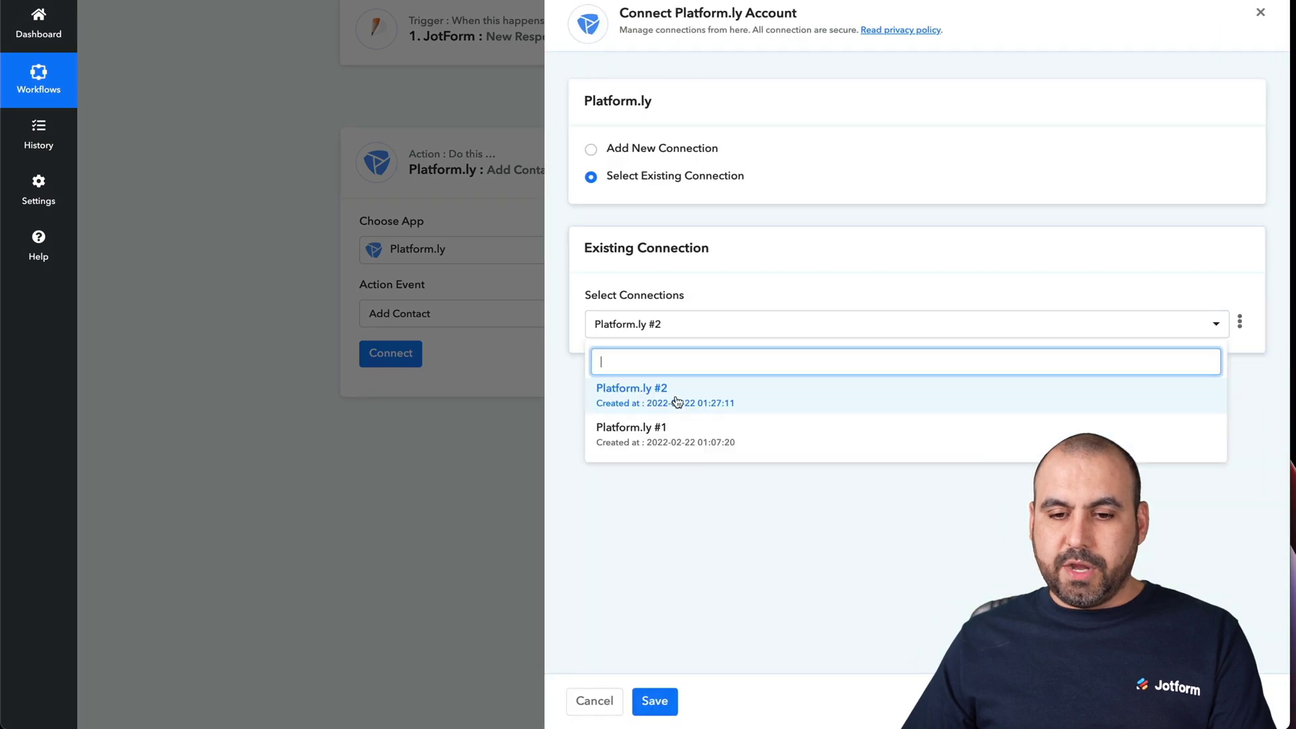
left_click(651, 148)
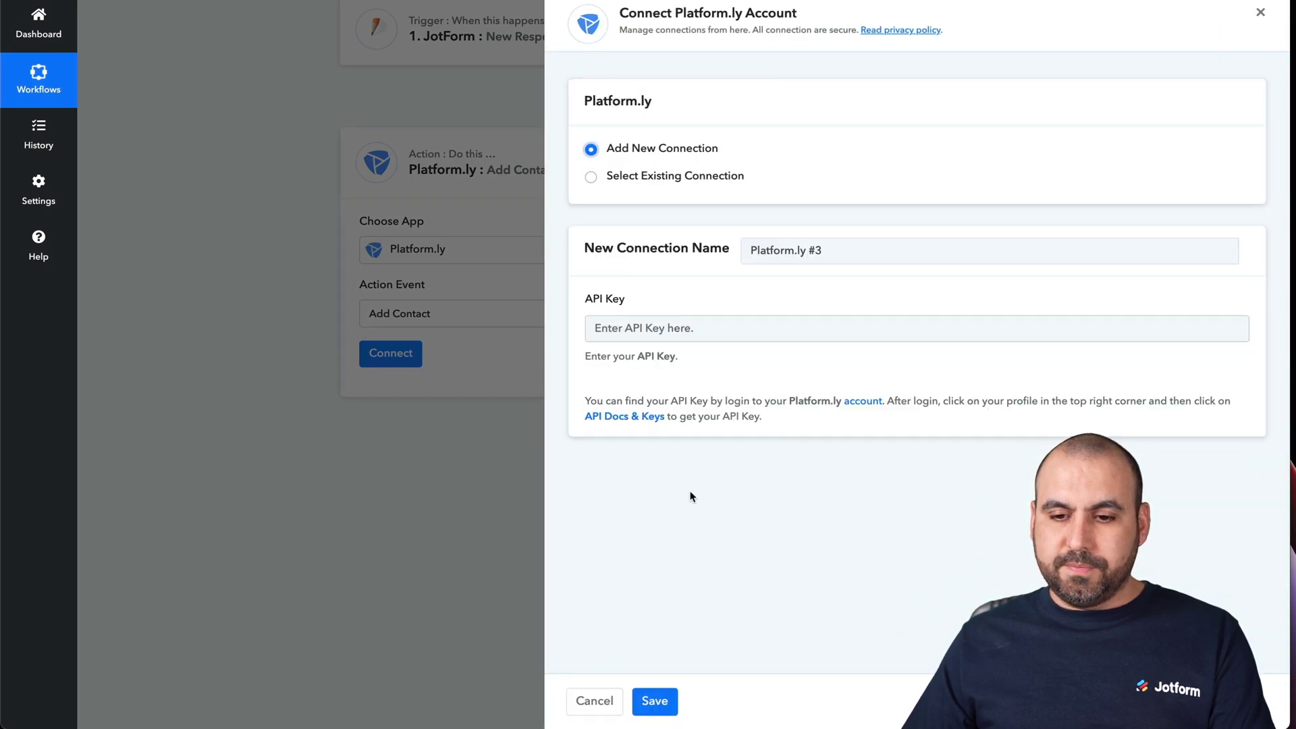
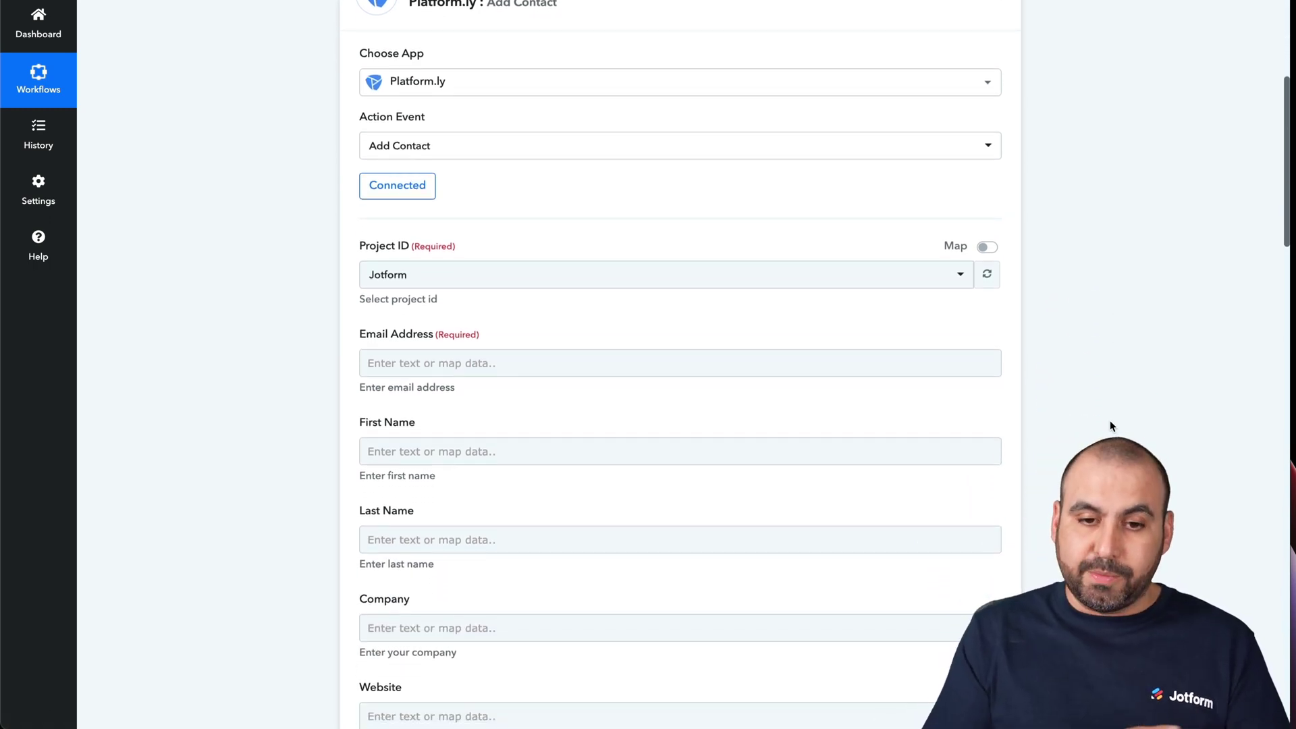
Check which projects are available for the contact's Project ID
left_click(407, 277)
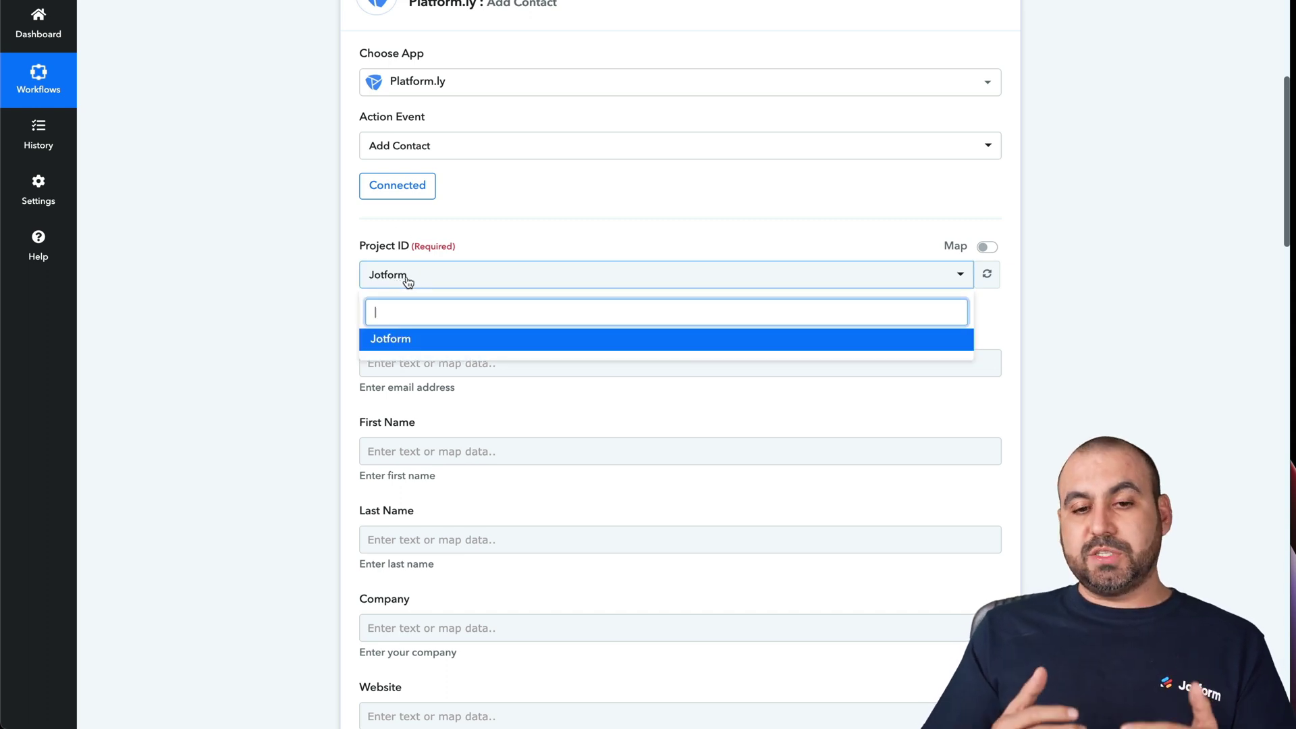
left_click(334, 295)
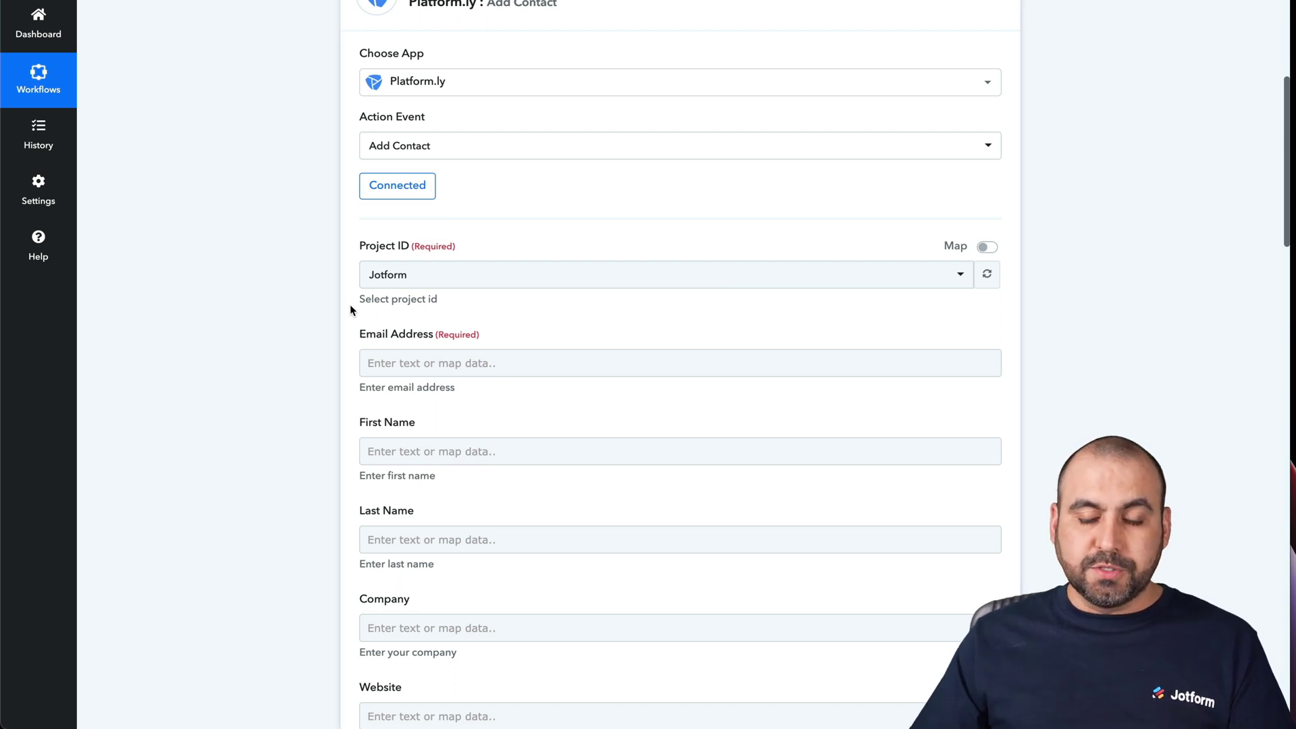
Map the contact's Email Address to the RawRequest Q6 Email value of the JotForm response
scroll(349, 305, "down", 2)
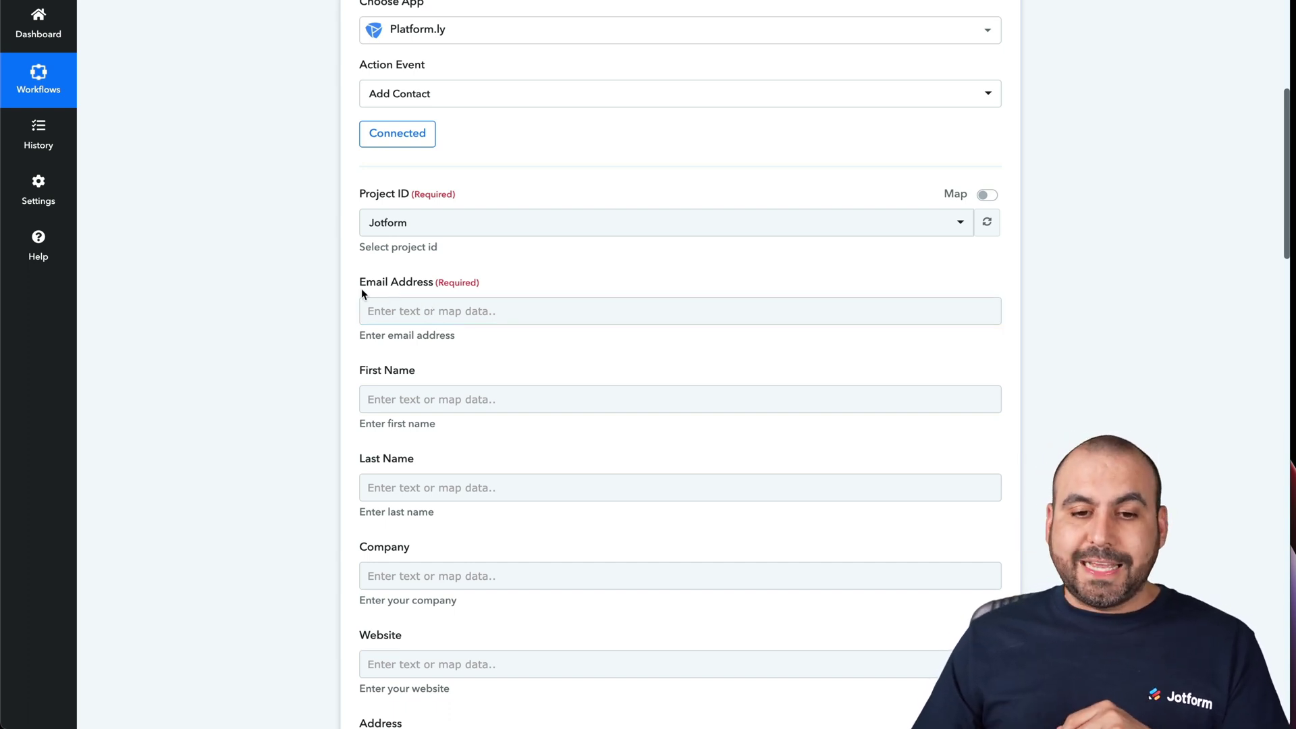
left_click(434, 316)
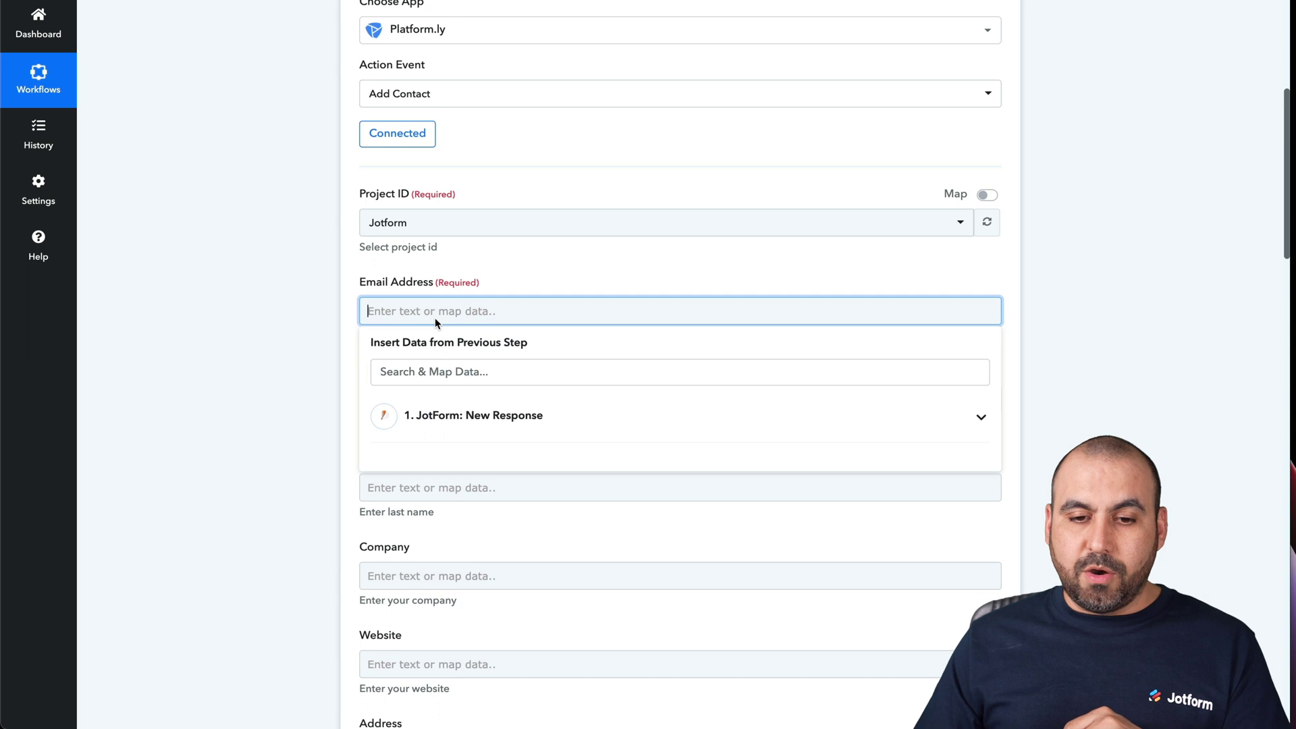
left_click(501, 417)
scroll(530, 500, "down", 3)
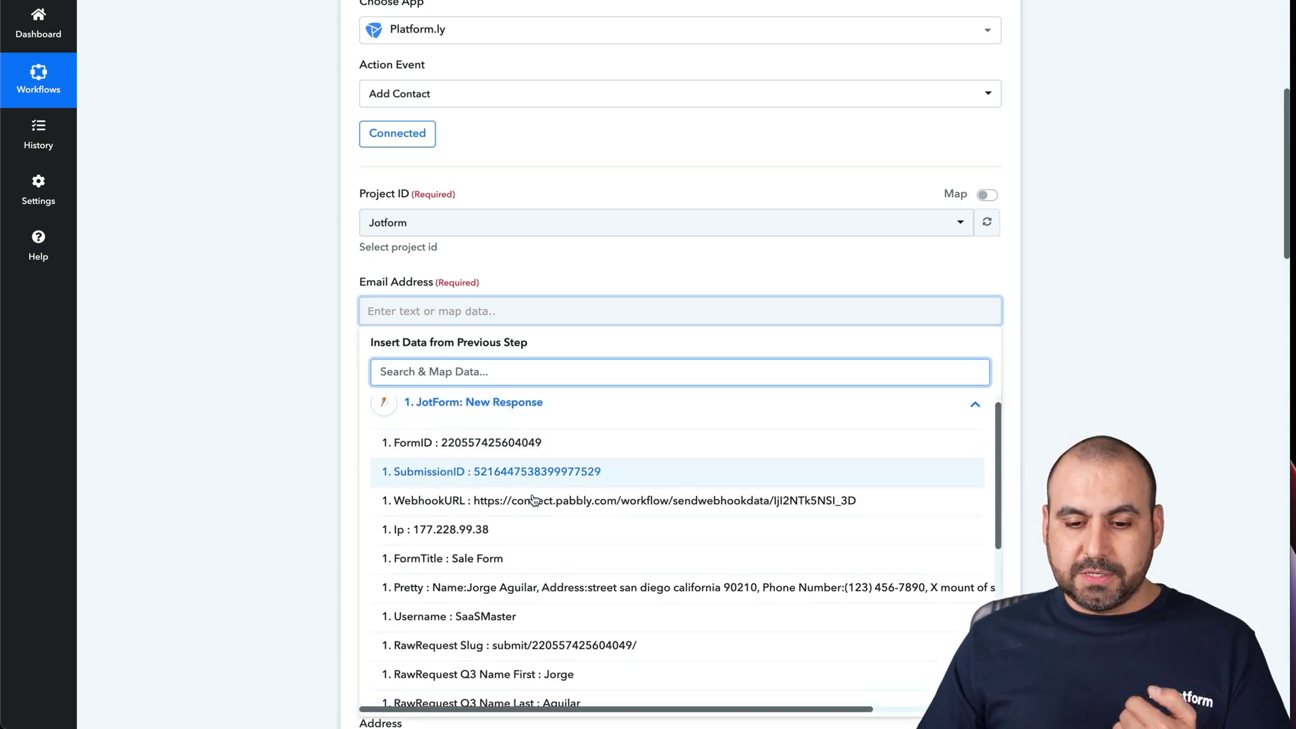
scroll(533, 499, "down", 2)
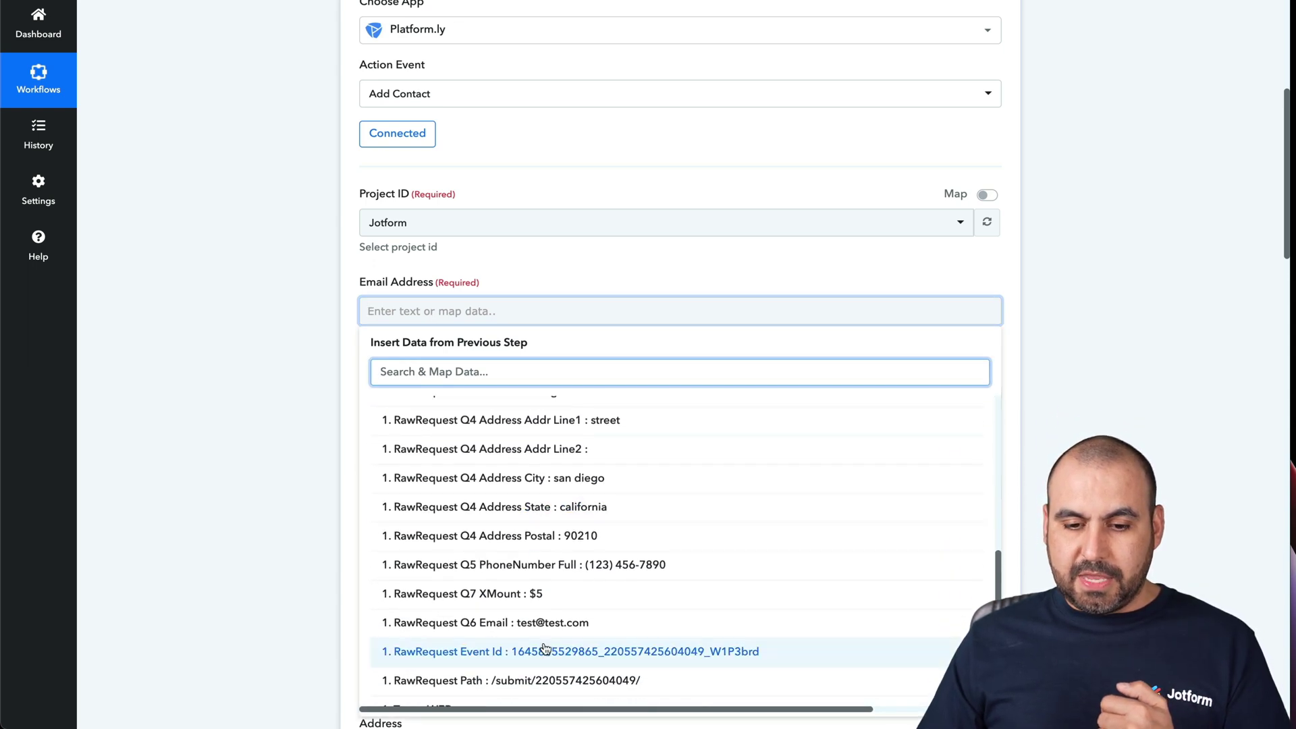
left_click(500, 633)
left_click(278, 374)
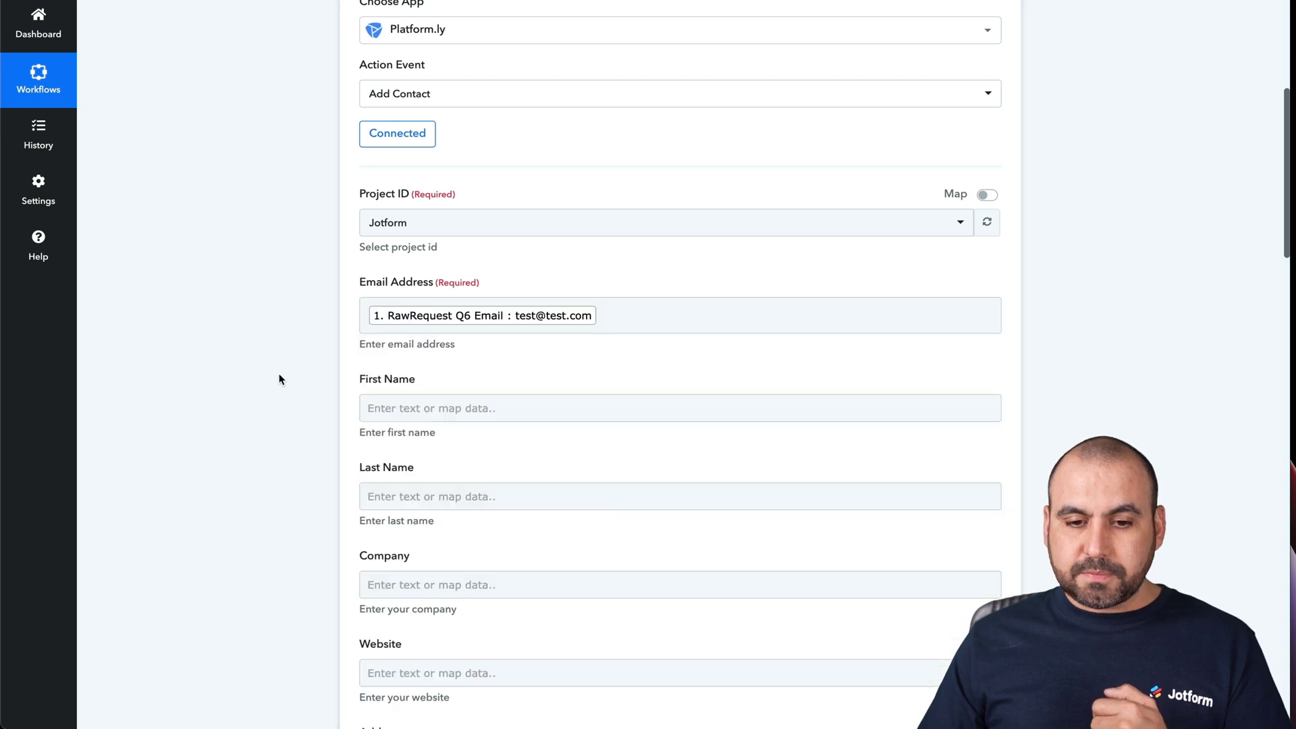
Map the contact's First Name to the RawRequest Q3 Name First value of the JotForm response
scroll(367, 442, "down", 3)
left_click(458, 222)
left_click(490, 338)
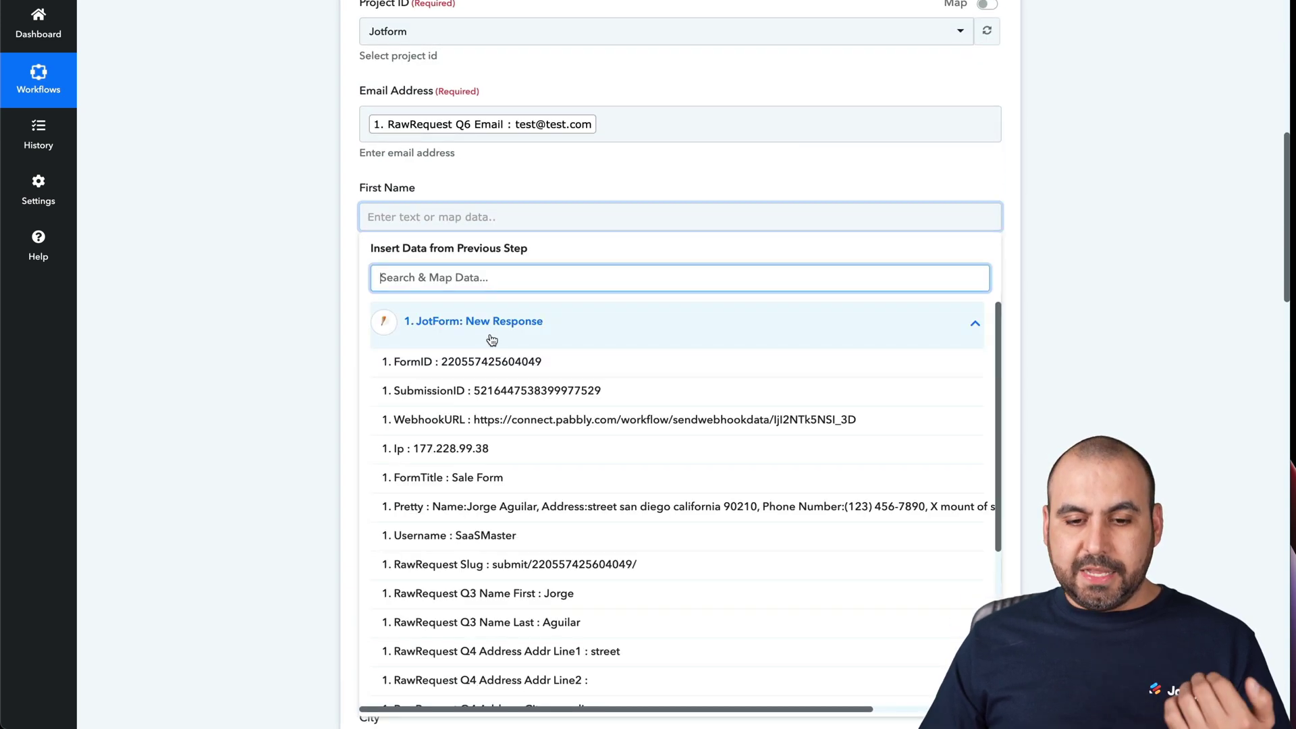
left_click(532, 595)
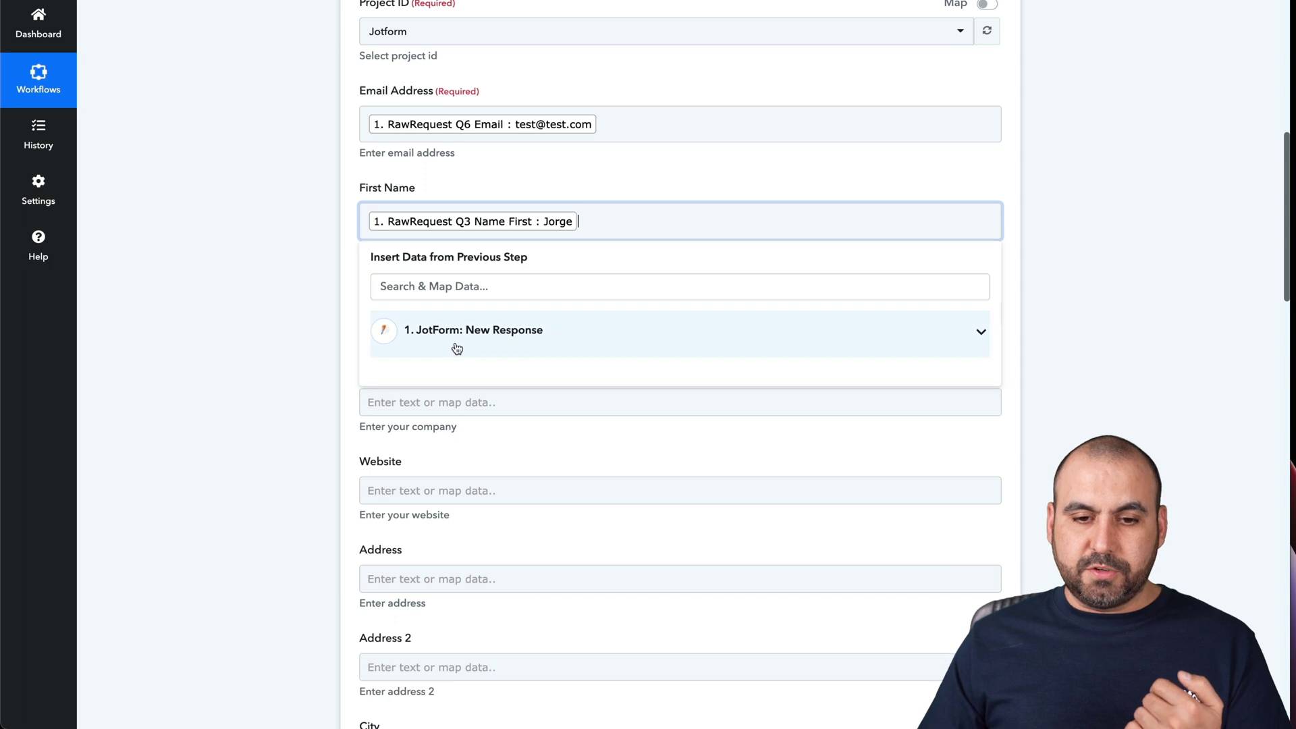
left_click(351, 405)
Map the contact's Last Name to the RawRequest Q3 Name Last value of the JotForm response
left_click(451, 318)
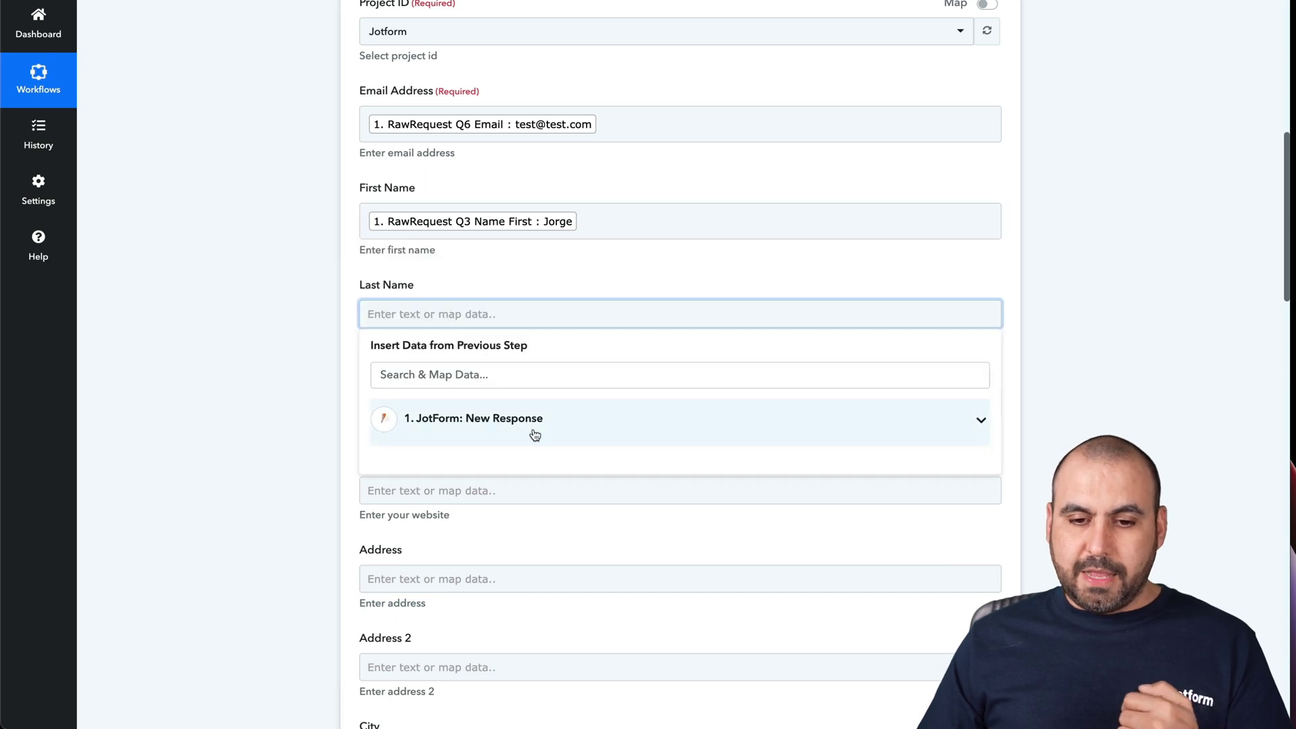
left_click(531, 431)
scroll(517, 640, "down", 3)
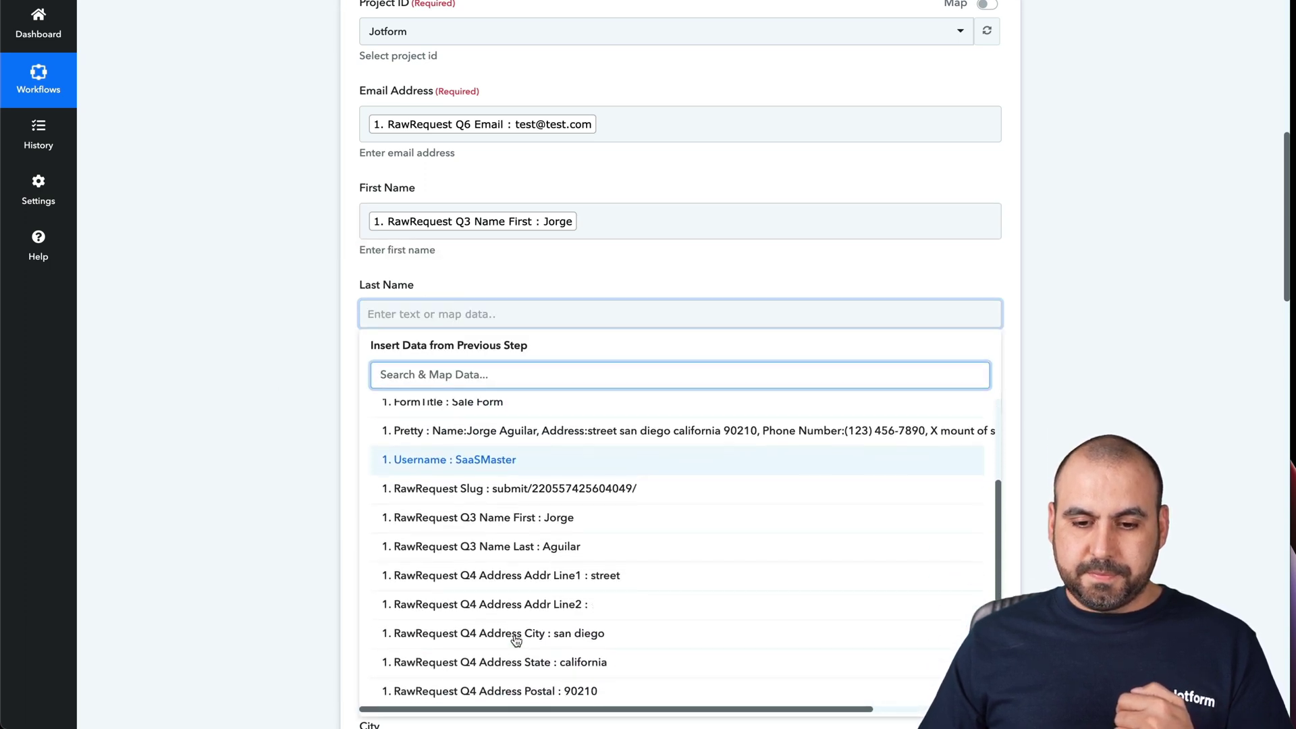
left_click(534, 546)
left_click(306, 436)
Map the contact's Address to the RawRequest Q4 Address Addr Line1 value of the JotForm response
scroll(416, 482, "down", 3)
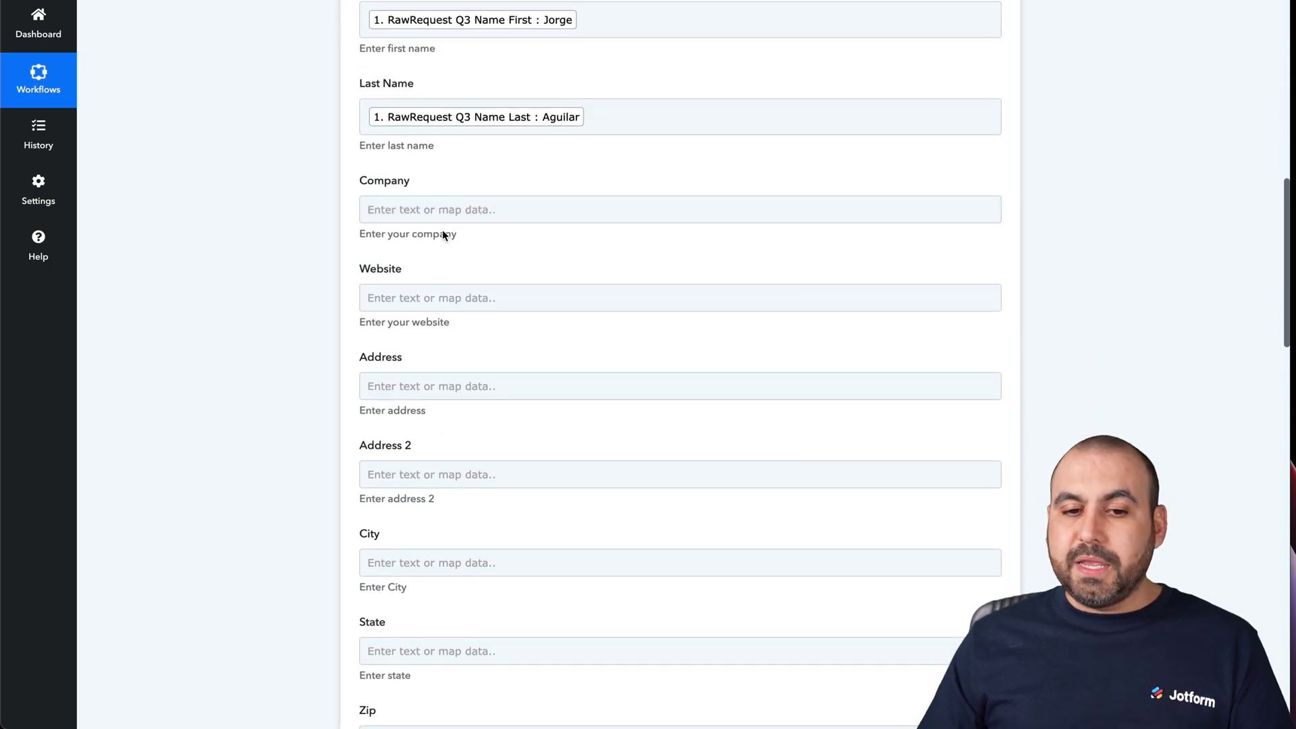
scroll(454, 324, "down", 2)
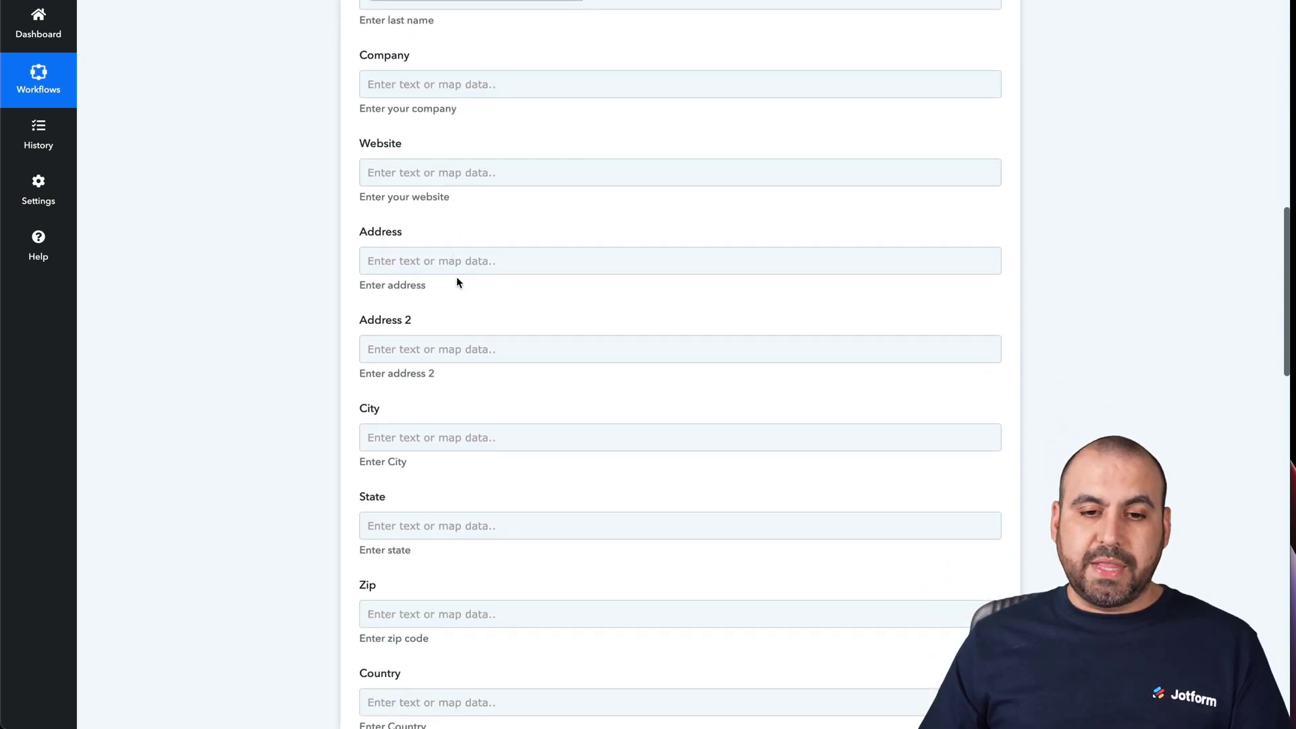
left_click(448, 258)
left_click(439, 364)
scroll(501, 594, "down", 4)
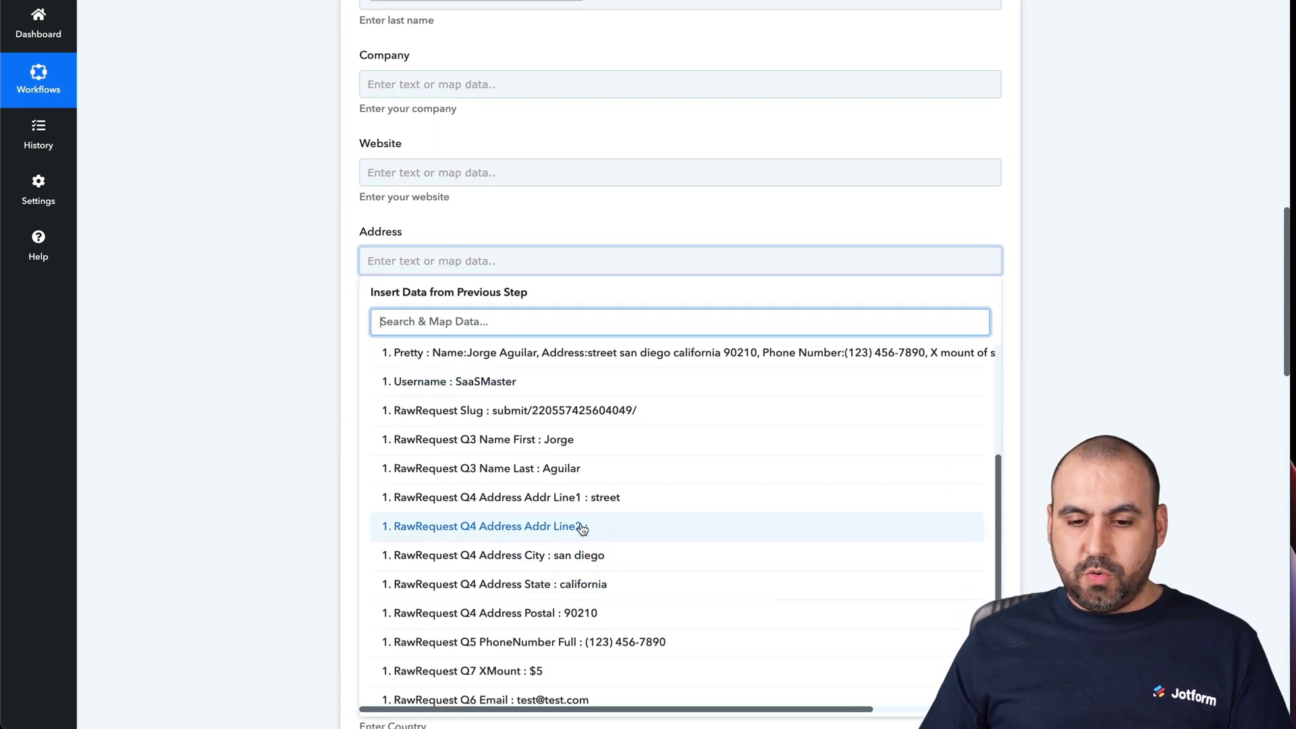
left_click(620, 505)
left_click(276, 399)
Map the contact's City to the RawRequest Q4 Address City value of the JotForm response
scroll(402, 504, "down", 3)
left_click(397, 293)
left_click(439, 395)
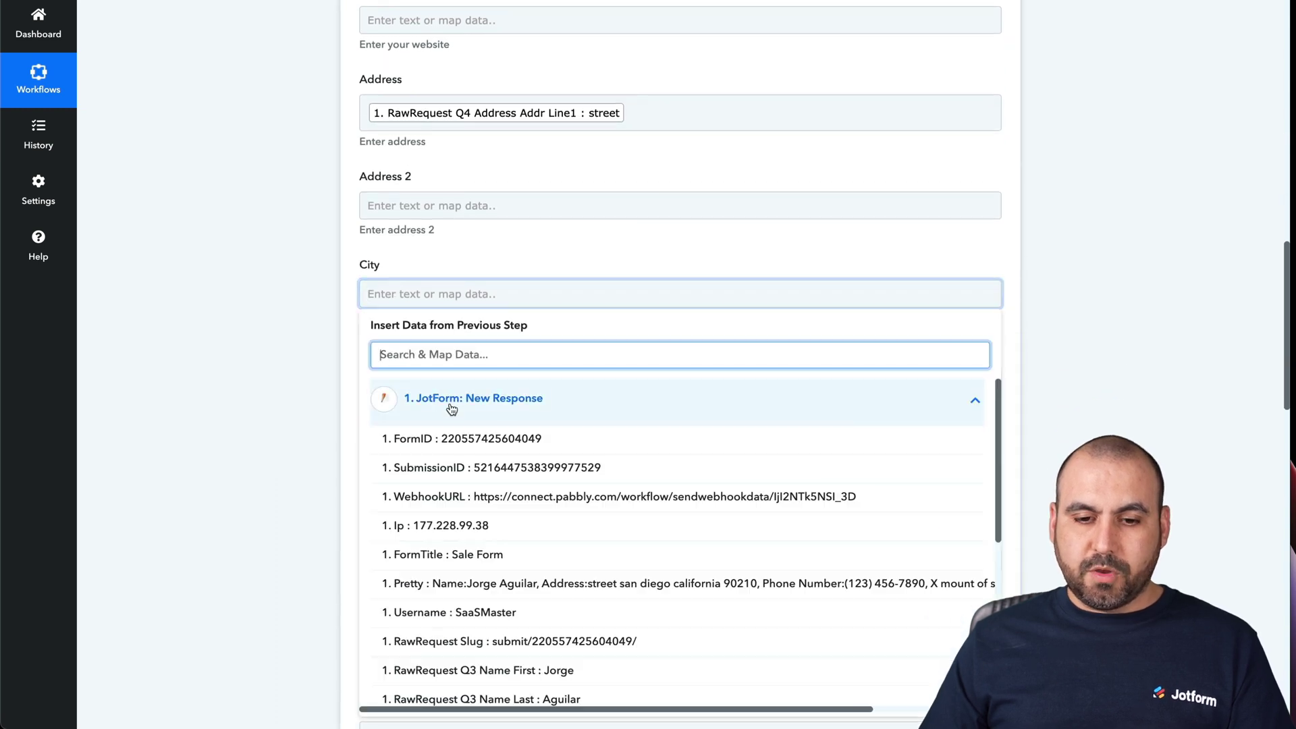
scroll(473, 506, "down", 5)
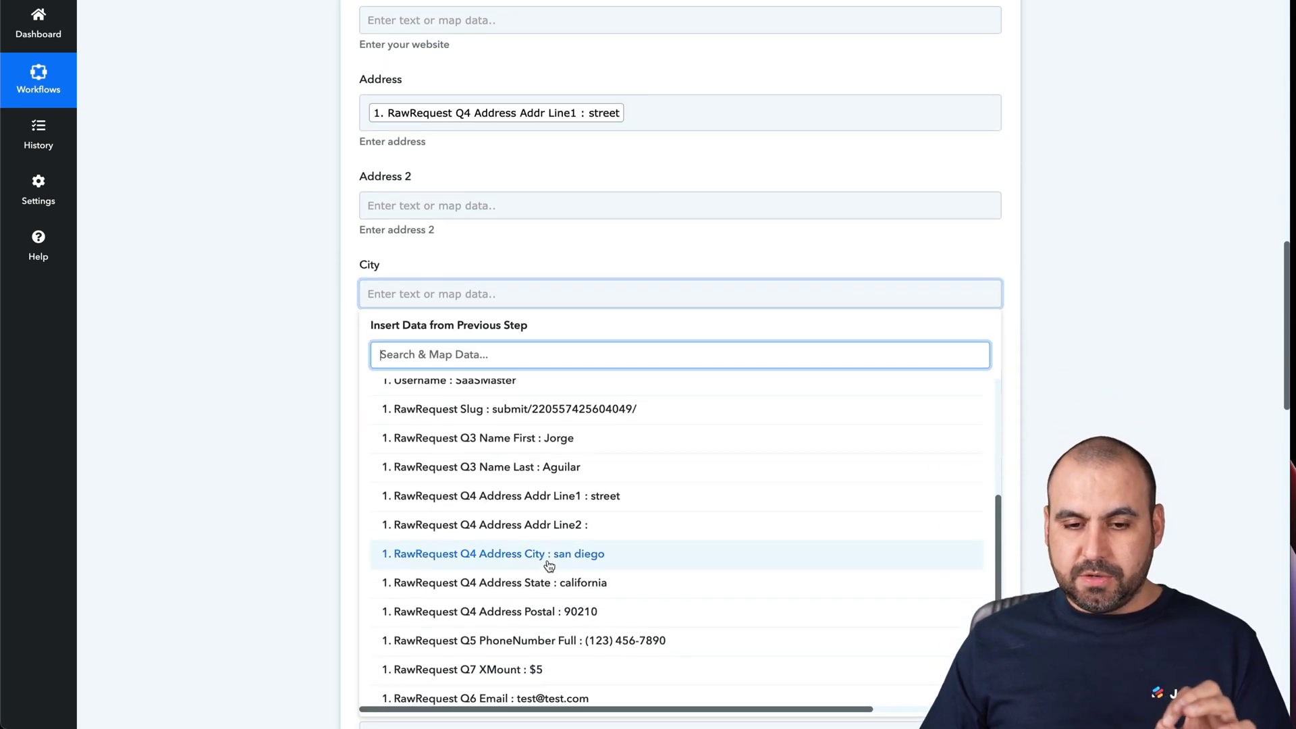
left_click(484, 549)
left_click(434, 391)
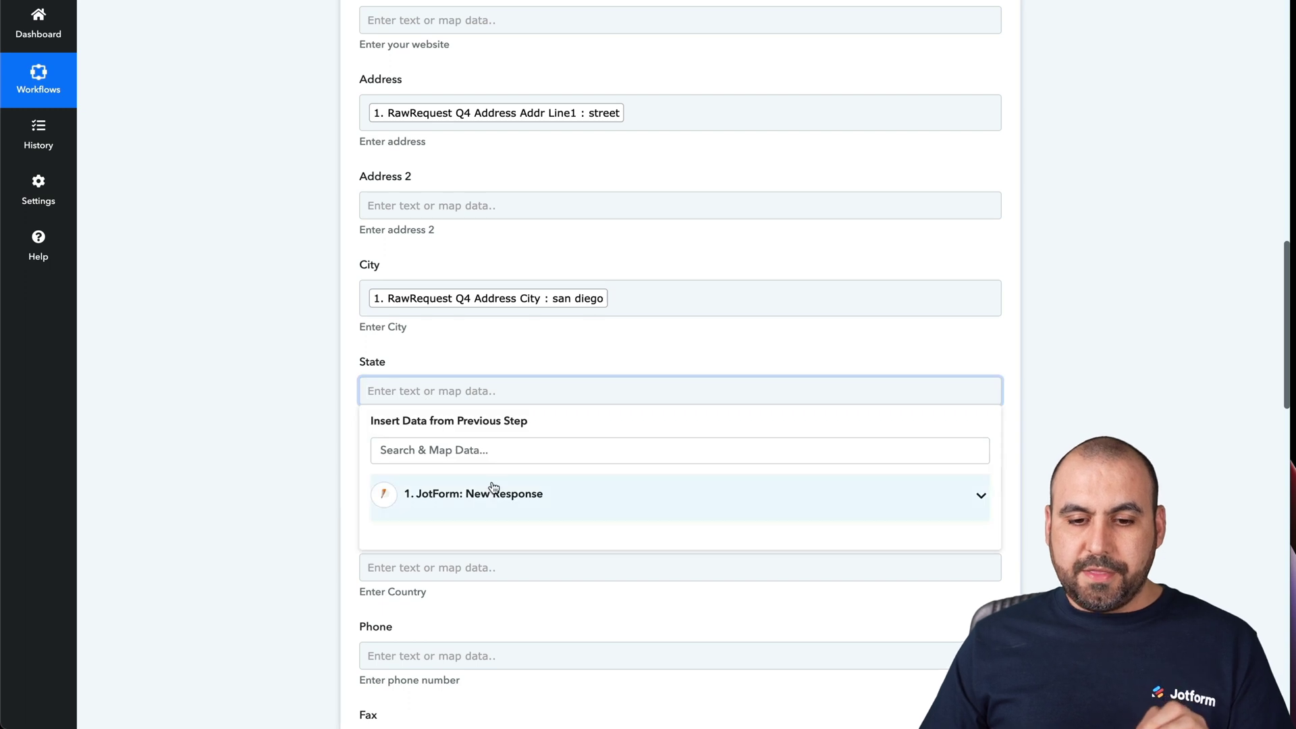
left_click(492, 493)
scroll(498, 564, "down", 3)
scroll(498, 564, "down", 4)
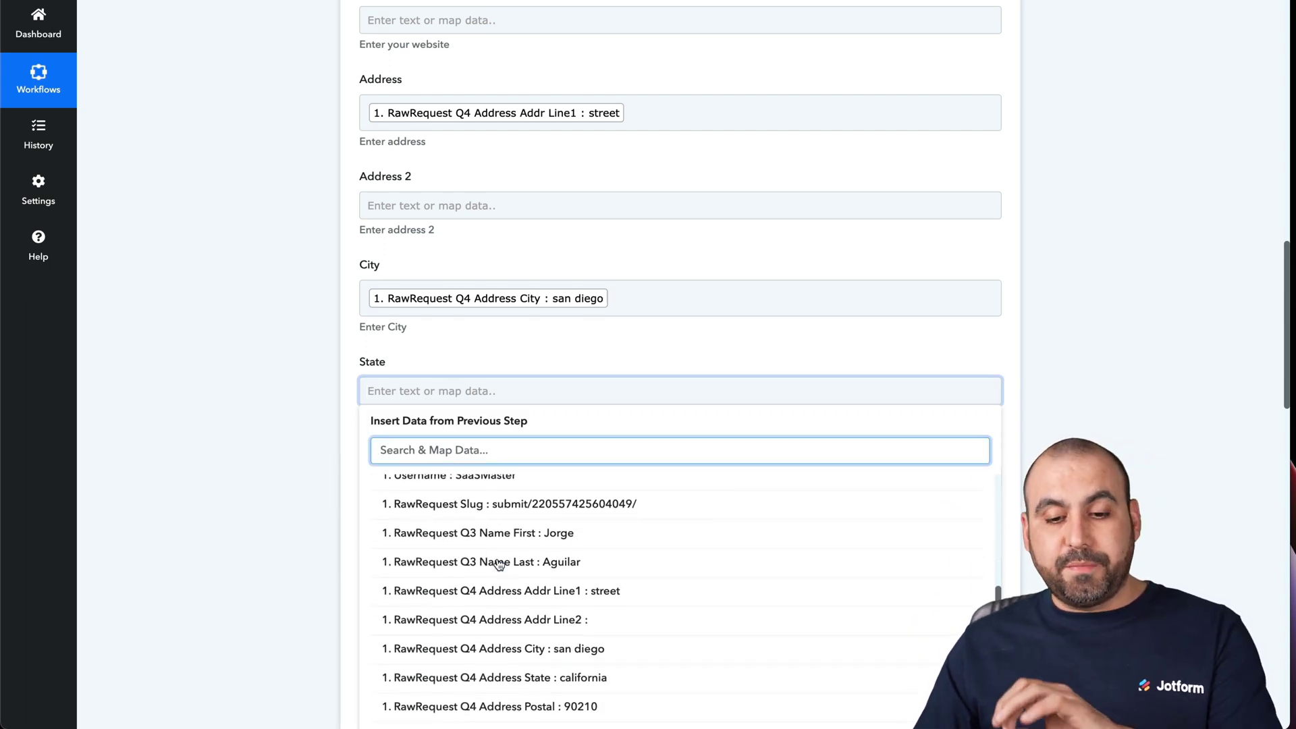
left_click(555, 613)
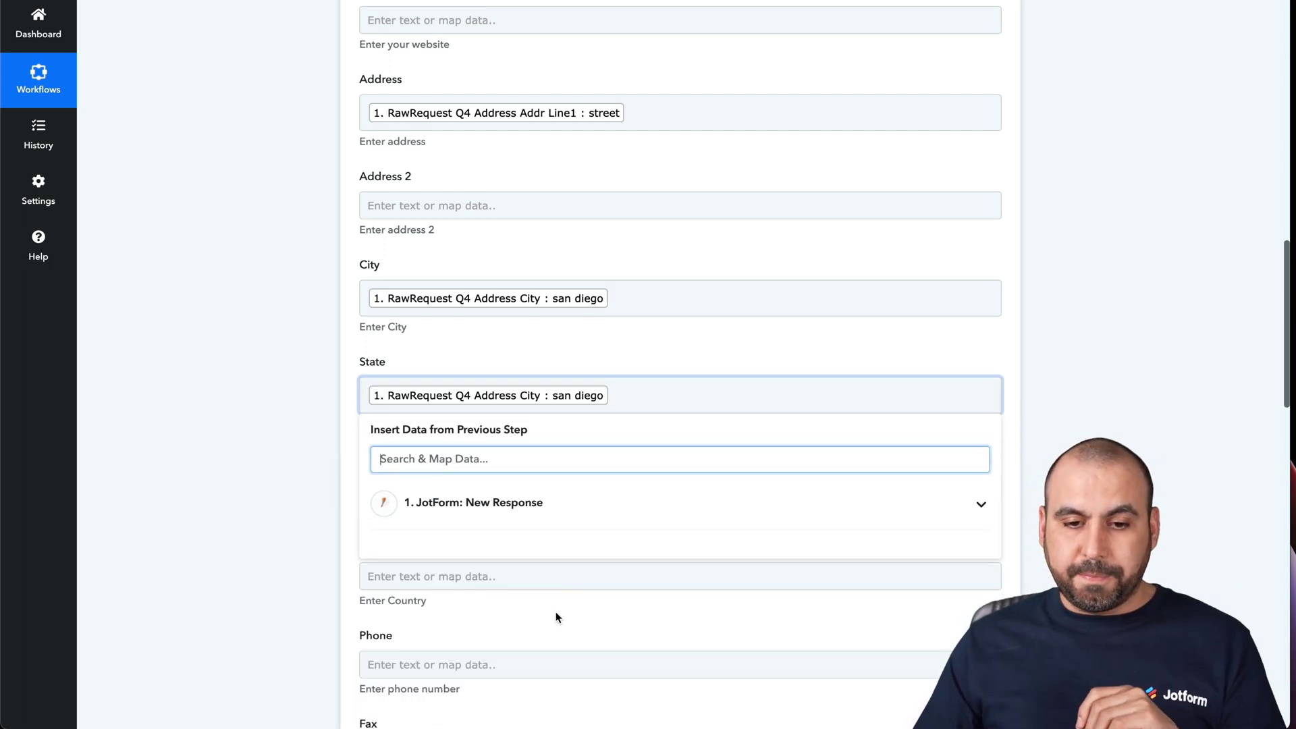
key("BackSpace")
Map the contact's State to the RawRequest Q4 Address State value of the JotForm response
left_click(567, 493)
scroll(560, 612, "down", 5)
left_click(578, 629)
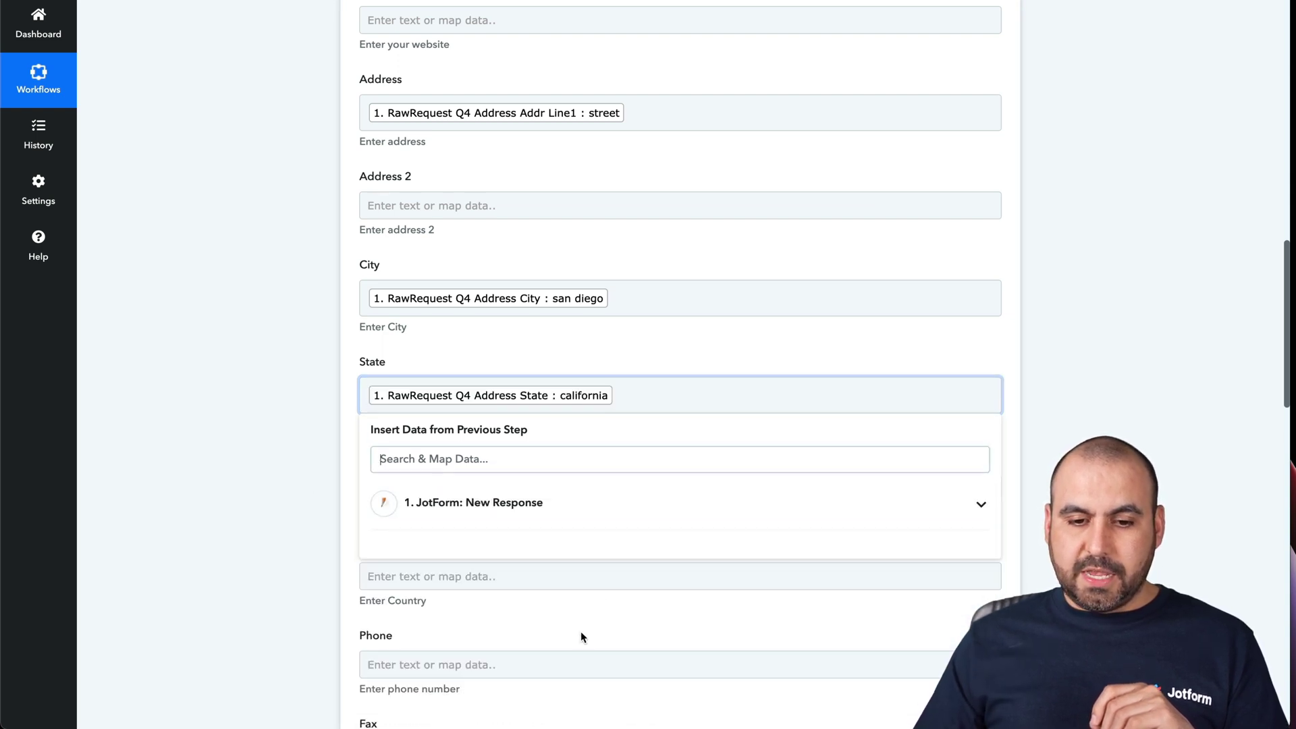
Map the contact's Zip to the RawRequest Q4 Address Postal value of the JotForm response
left_click(313, 486)
left_click(388, 482)
left_click(569, 586)
scroll(541, 593, "down", 5)
scroll(567, 541, "down", 3)
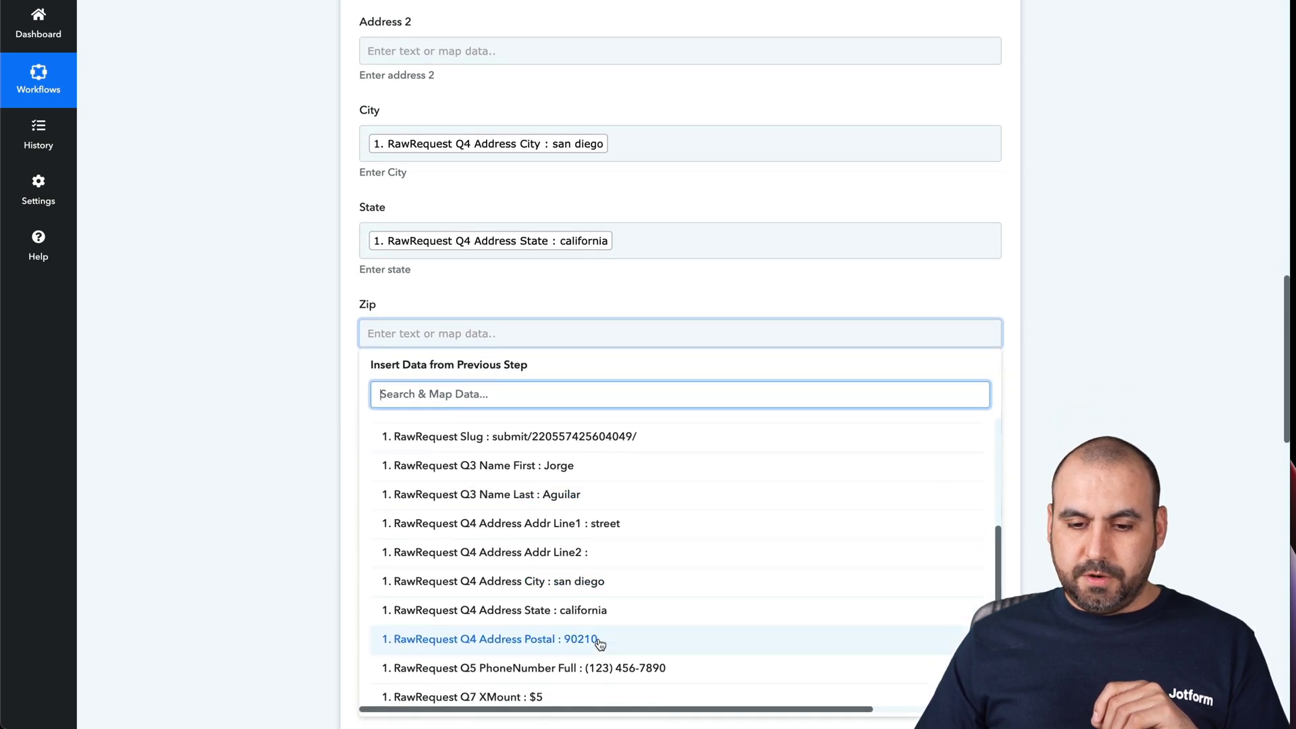
left_click(579, 639)
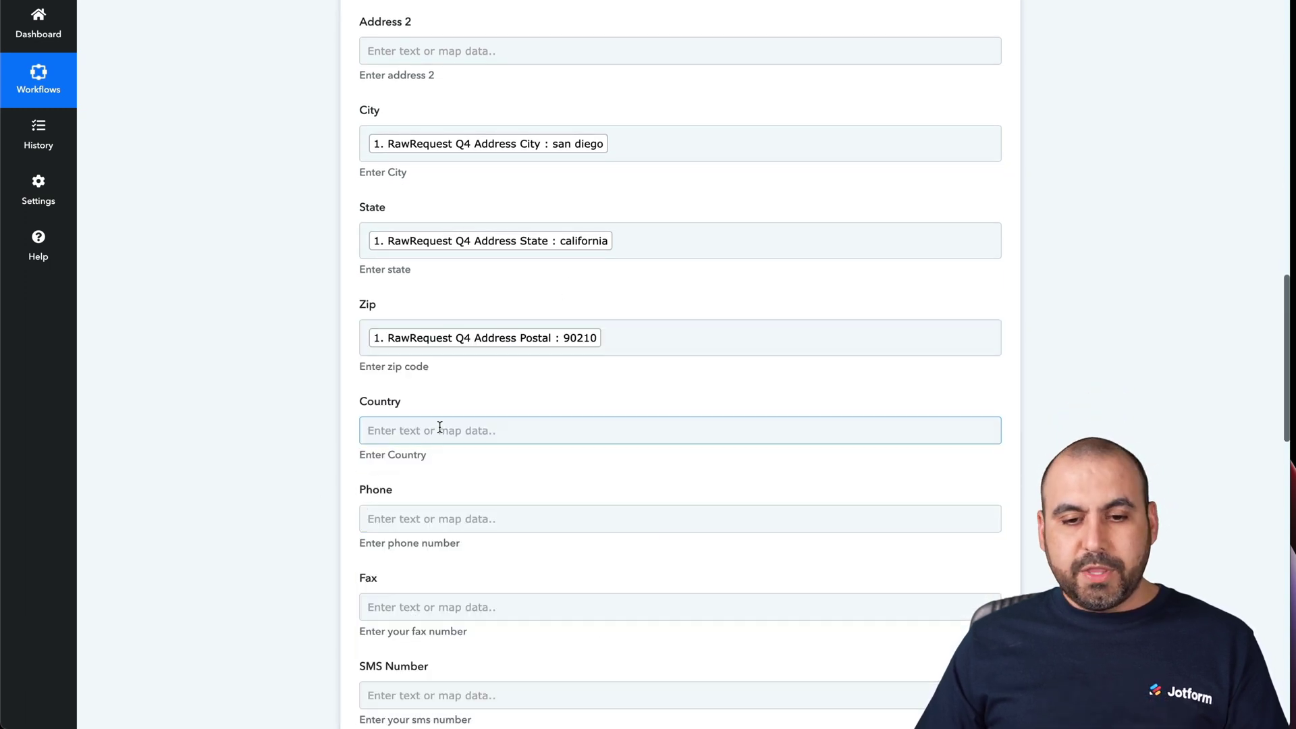
Set the contact's Country to the fixed text USA
left_click(438, 431)
type("USA")
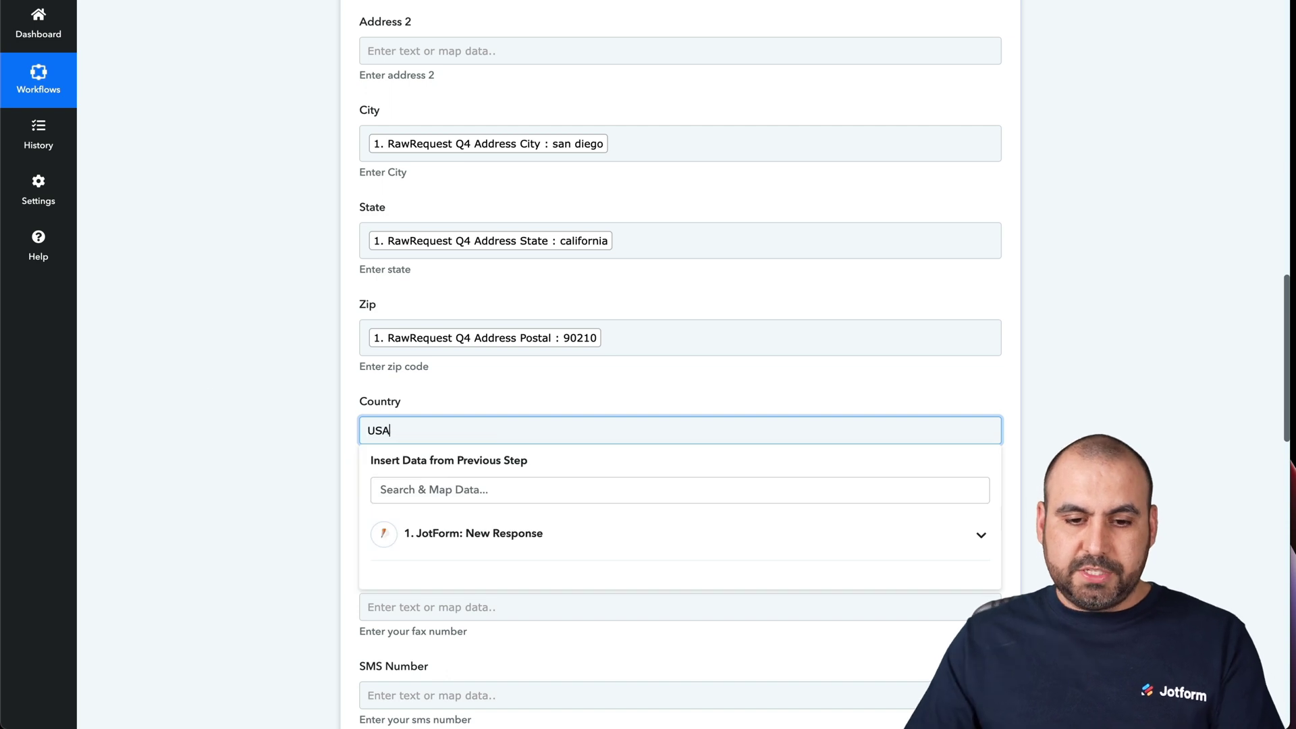
left_click(241, 428)
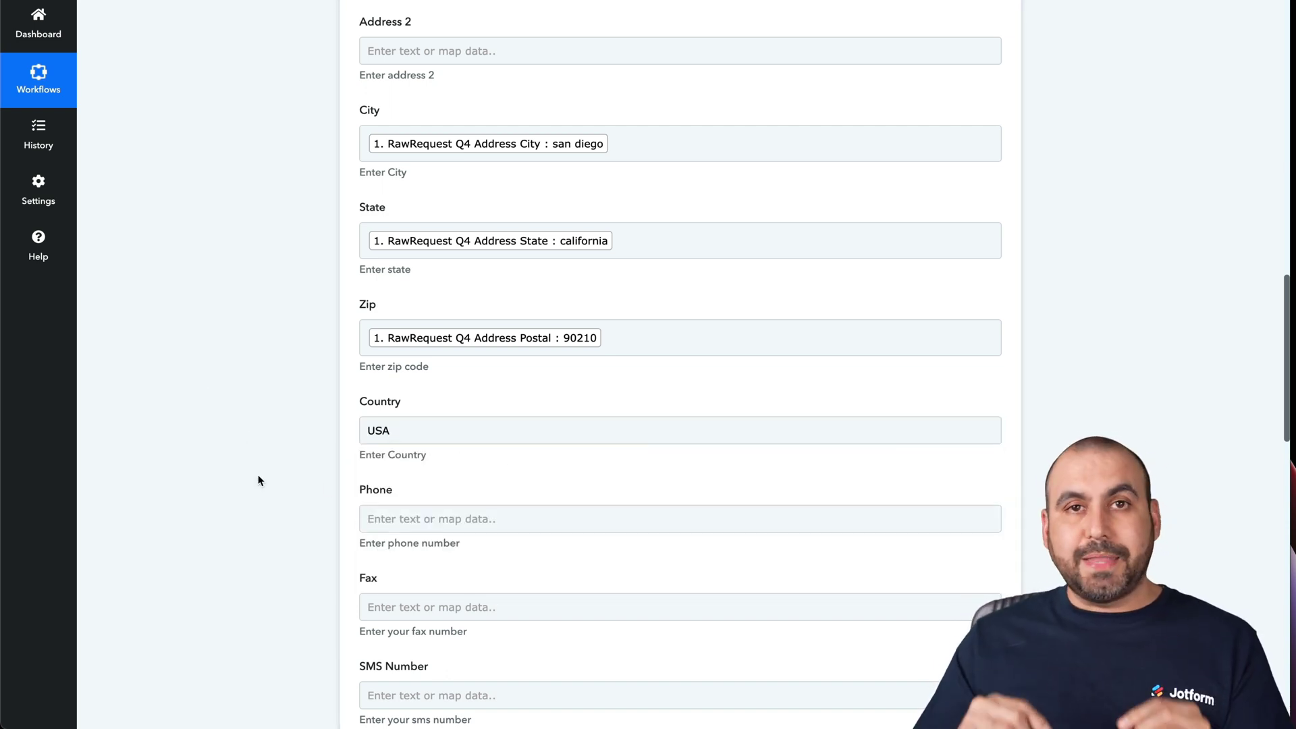
Map the contact's Phone to the RawRequest Q5 PhoneNumber Full value of the JotForm response
scroll(258, 481, "down", 3)
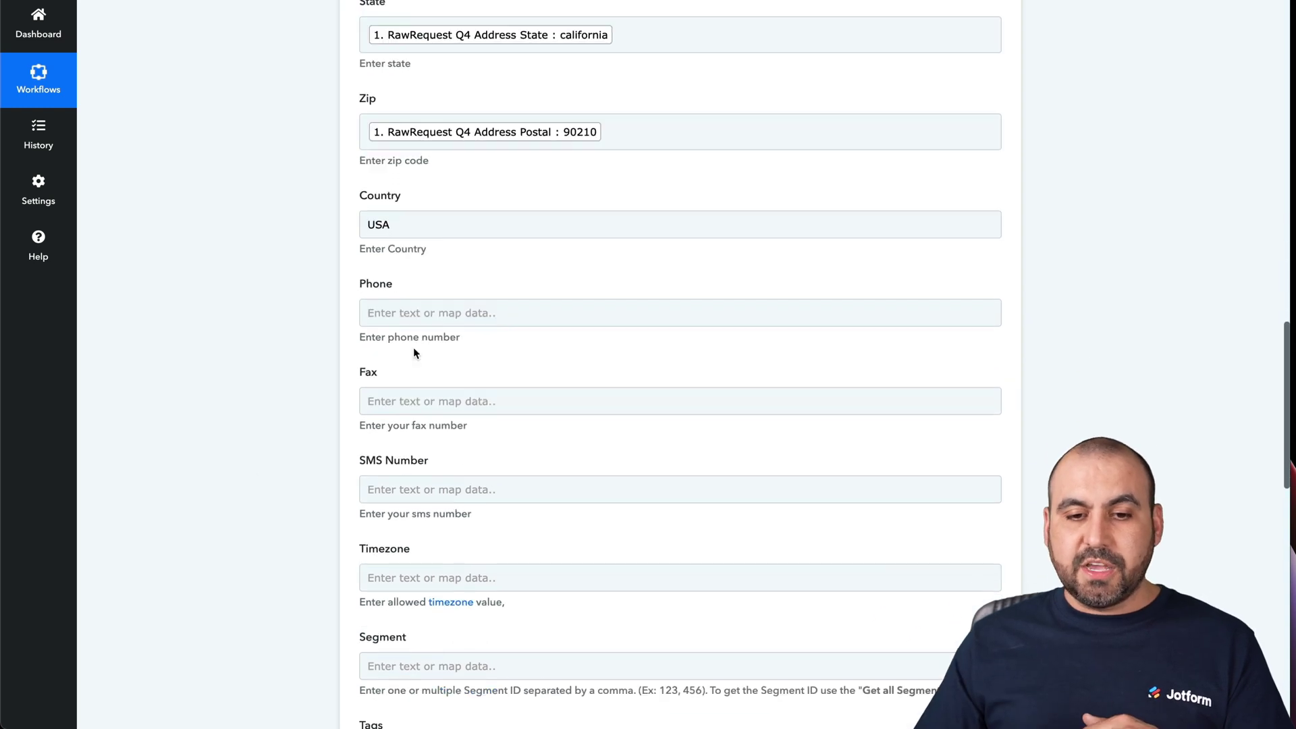
left_click(428, 313)
left_click(511, 425)
scroll(531, 545, "down", 4)
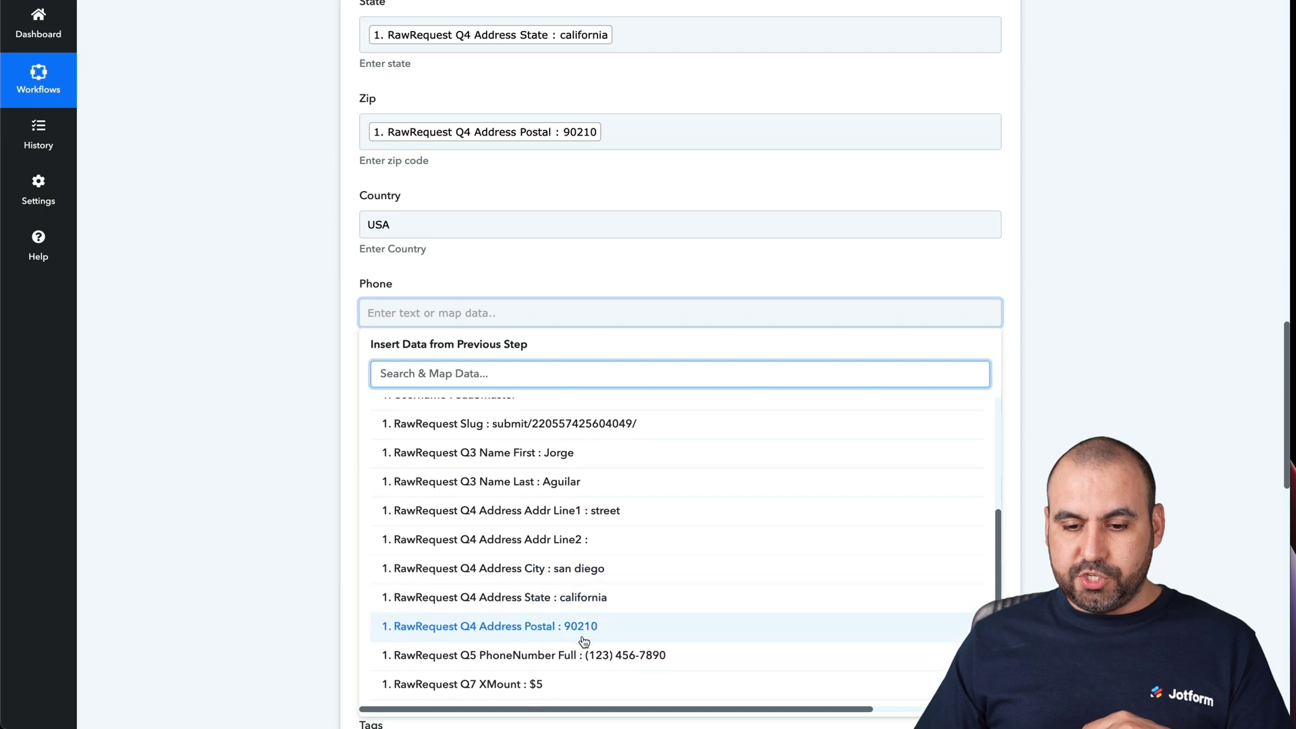
left_click(513, 655)
Set the contact's Tags to jotform, leaving Fax, SMS Number, Timezone and Segment empty
scroll(300, 546, "down", 3)
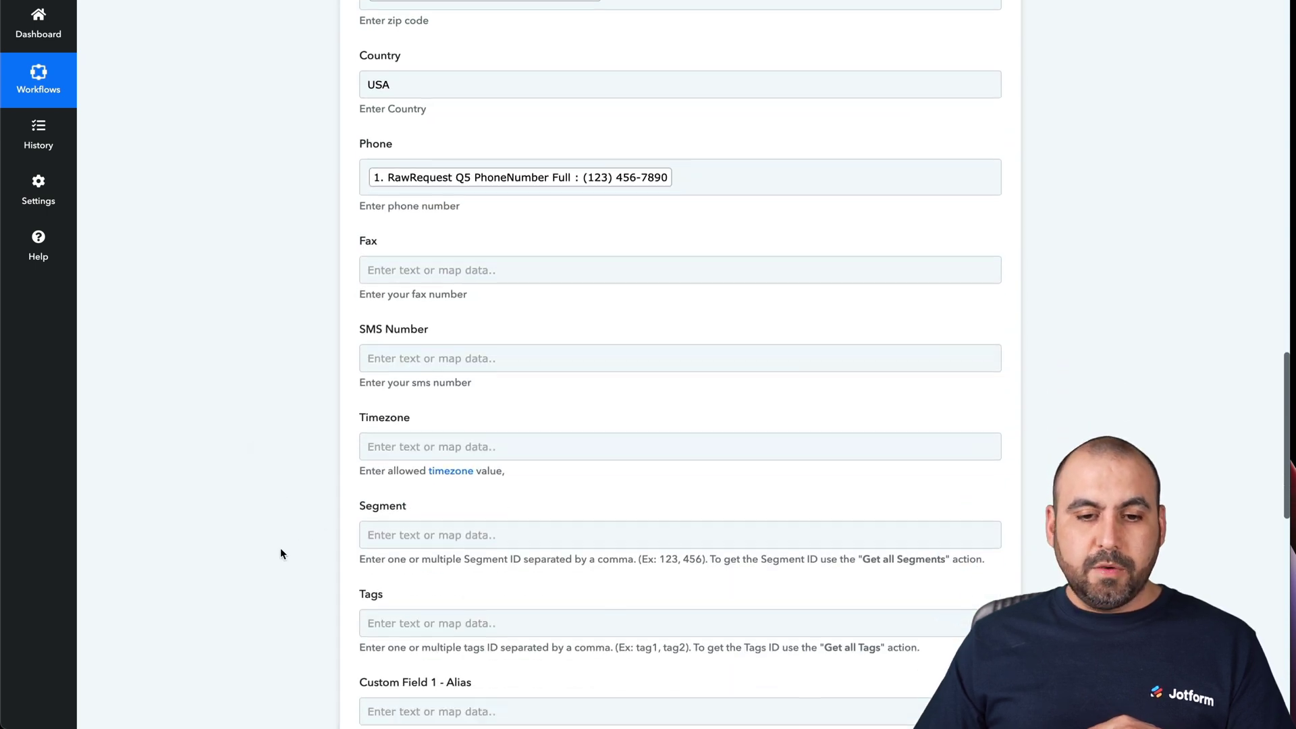
scroll(281, 549, "down", 2)
scroll(280, 549, "down", 3)
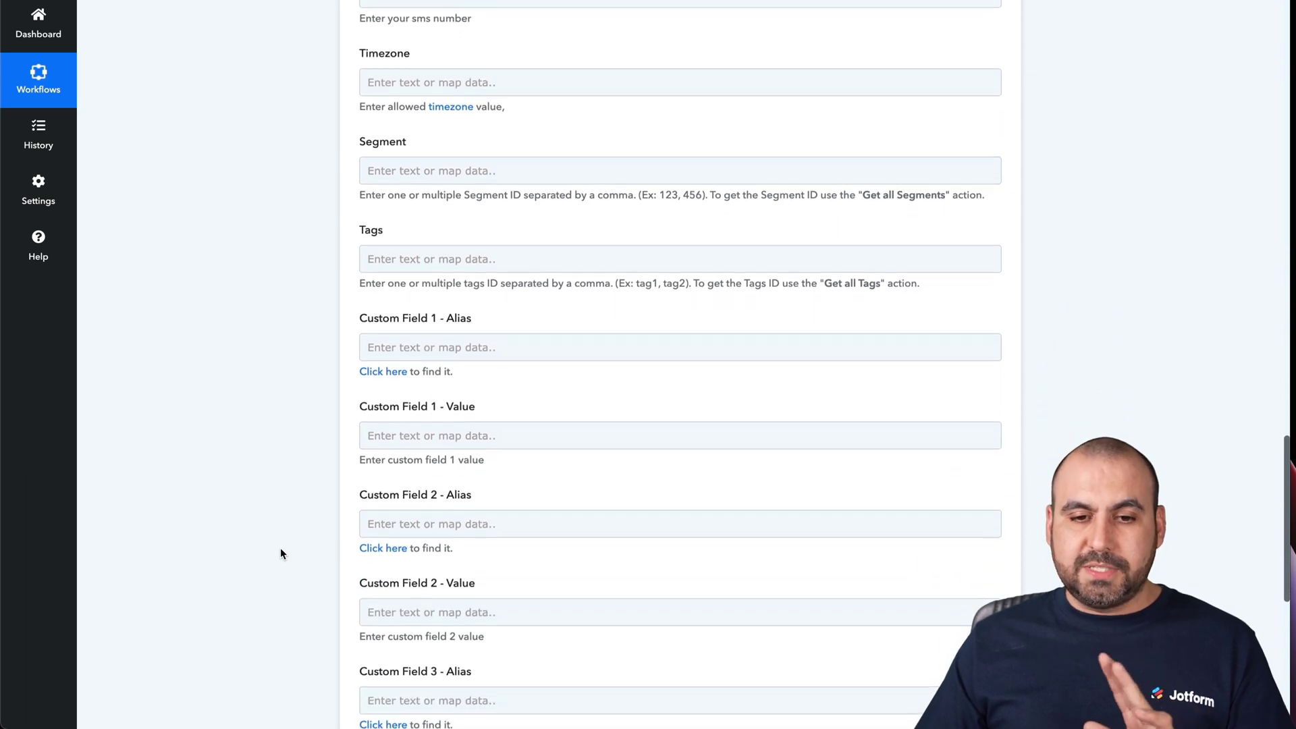
left_click(445, 252)
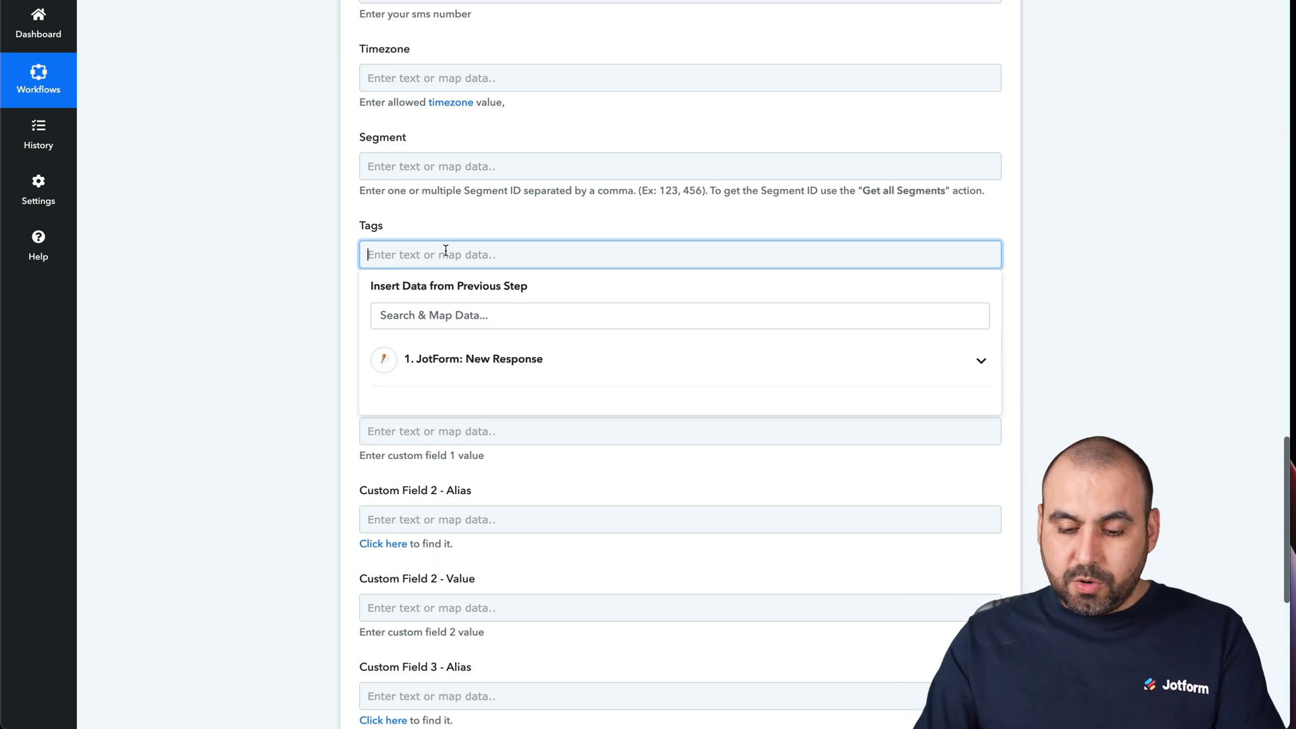
type("jotform")
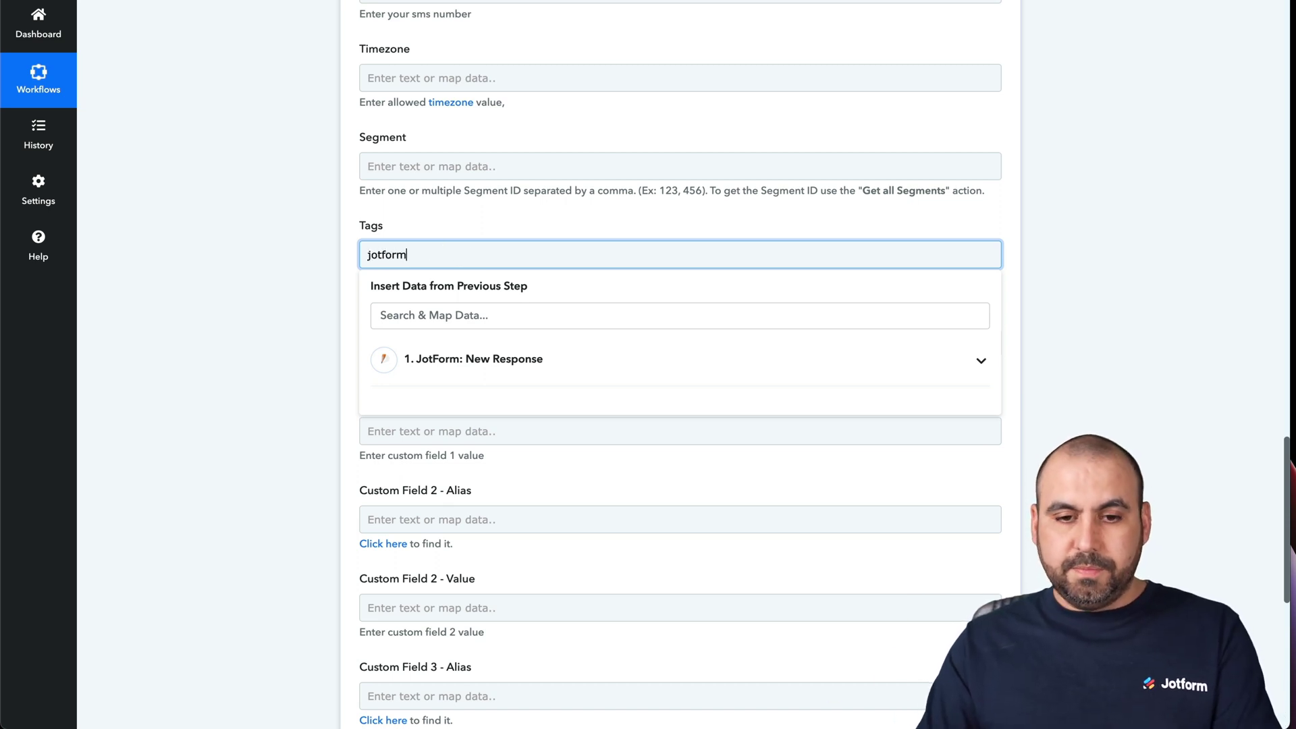
left_click(253, 351)
Save the contact action with the custom fields left empty, send a test request and review the received response
scroll(362, 457, "down", 5)
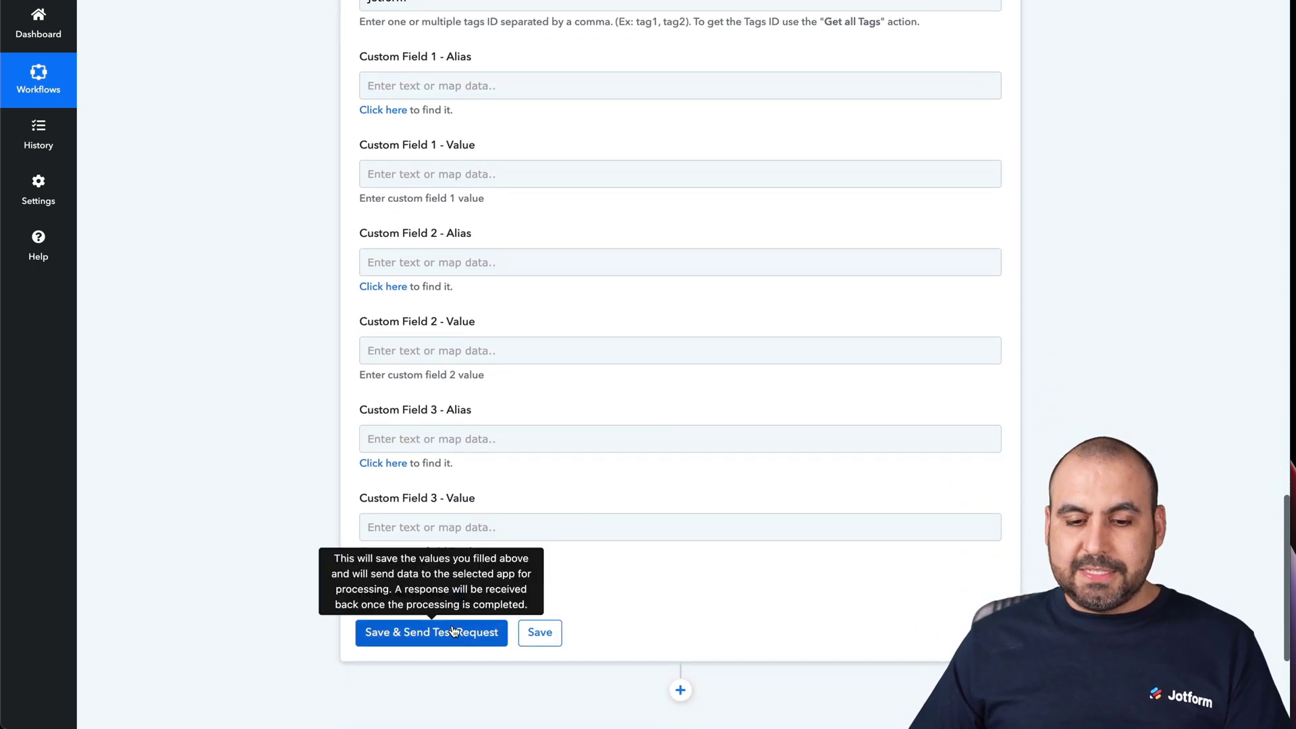
left_click(454, 631)
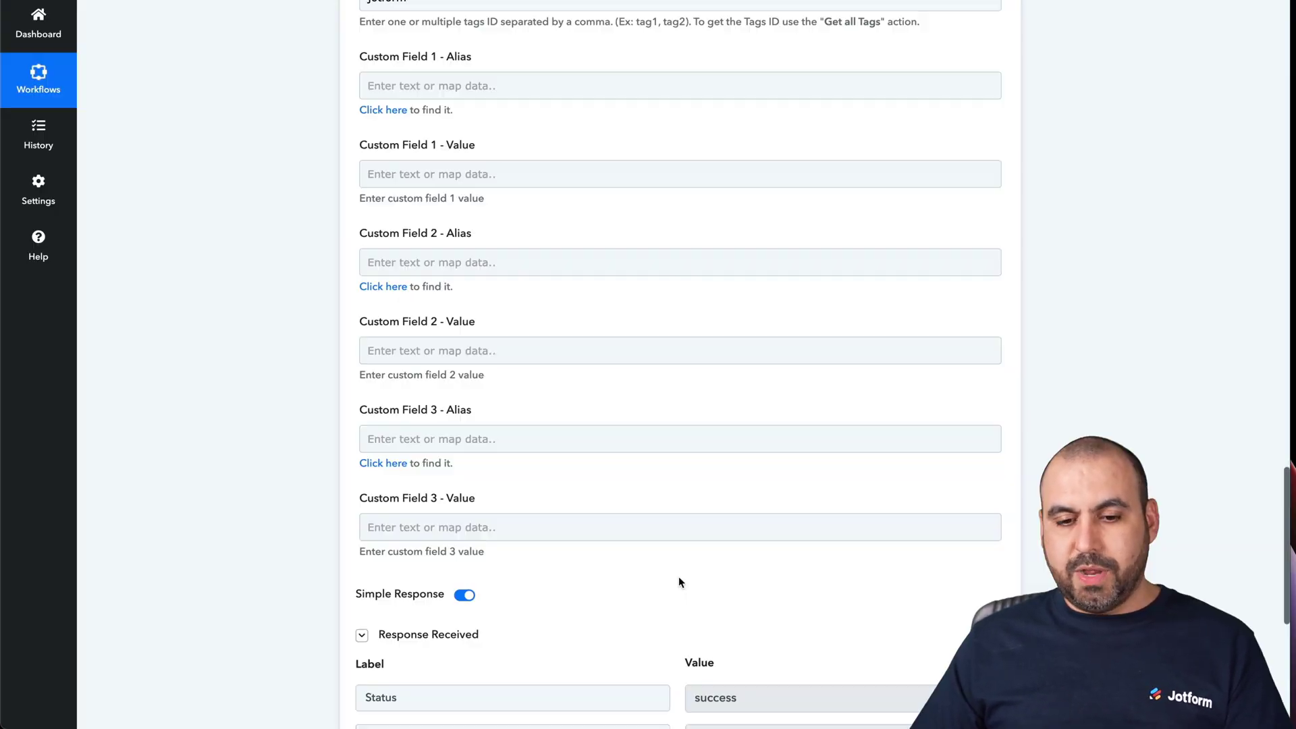
scroll(677, 573, "down", 3)
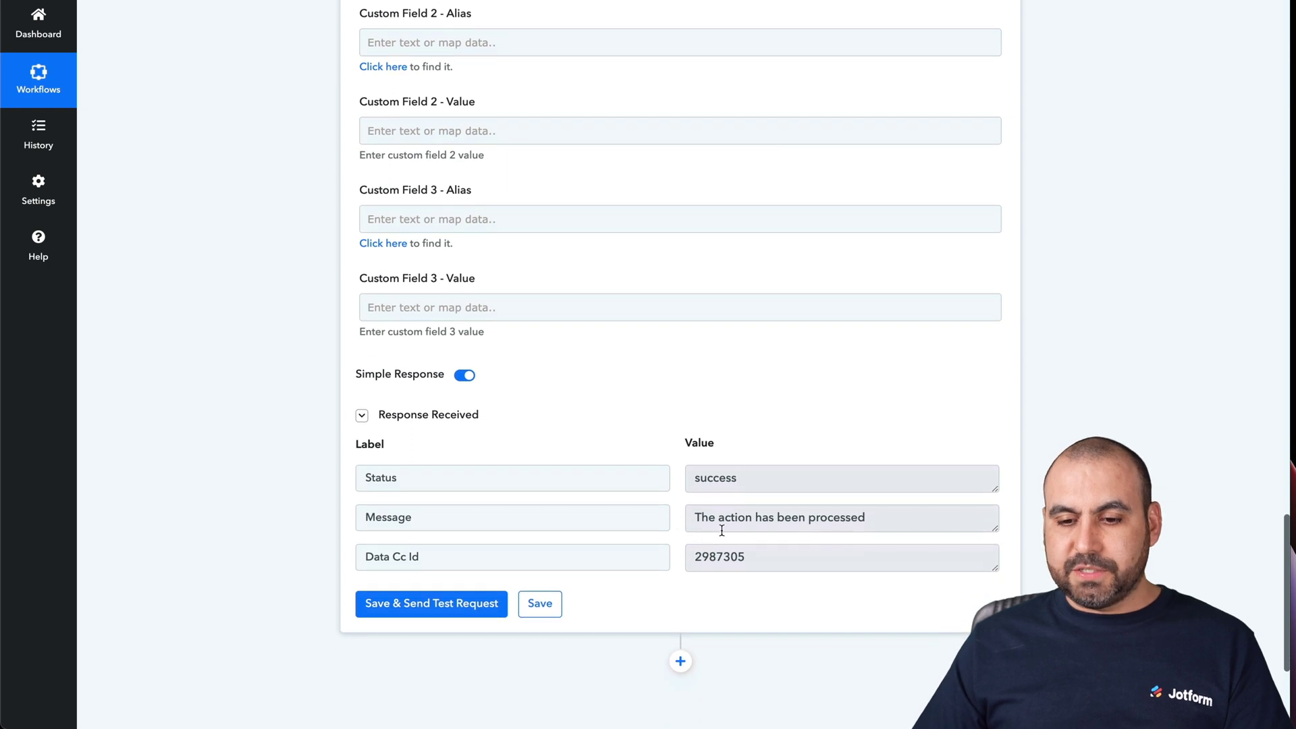
Switch to Platform.ly and view the CRM contacts list to check for the test contact
scroll(839, 527, "up", 5)
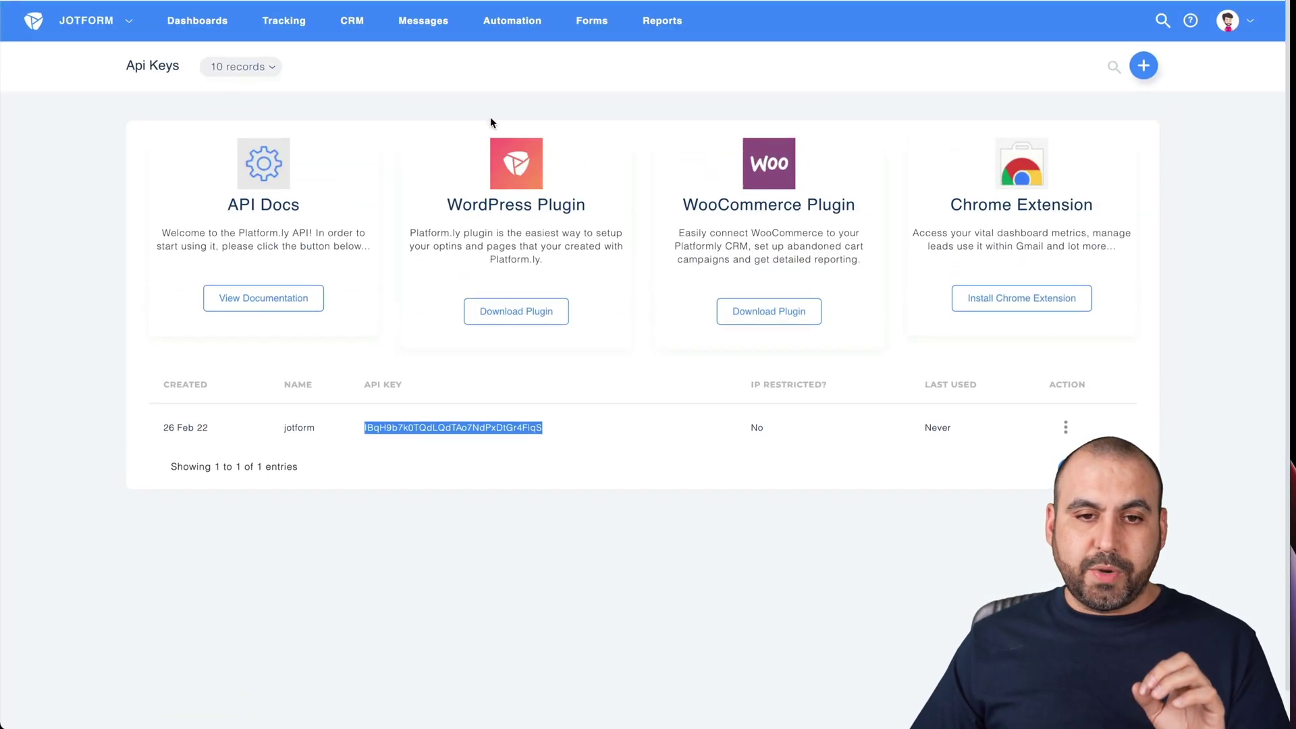
mouse_move(397, 26)
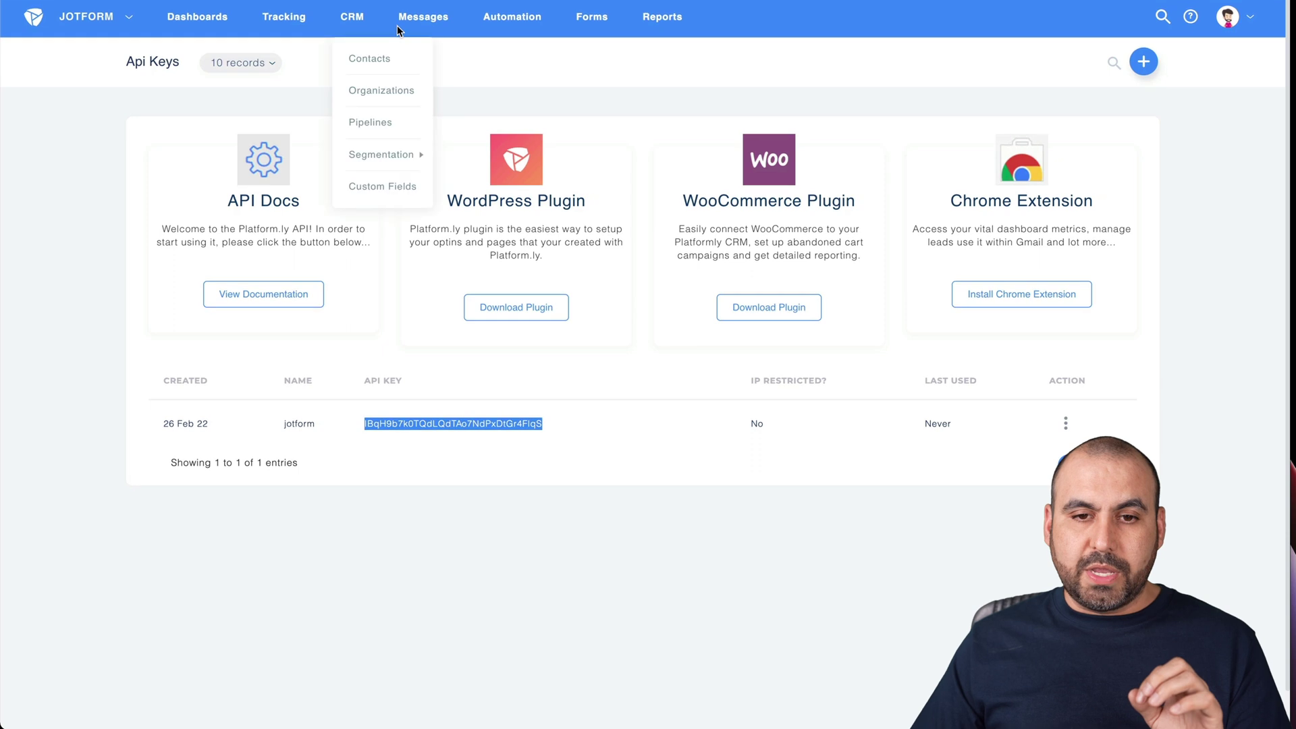
left_click(363, 68)
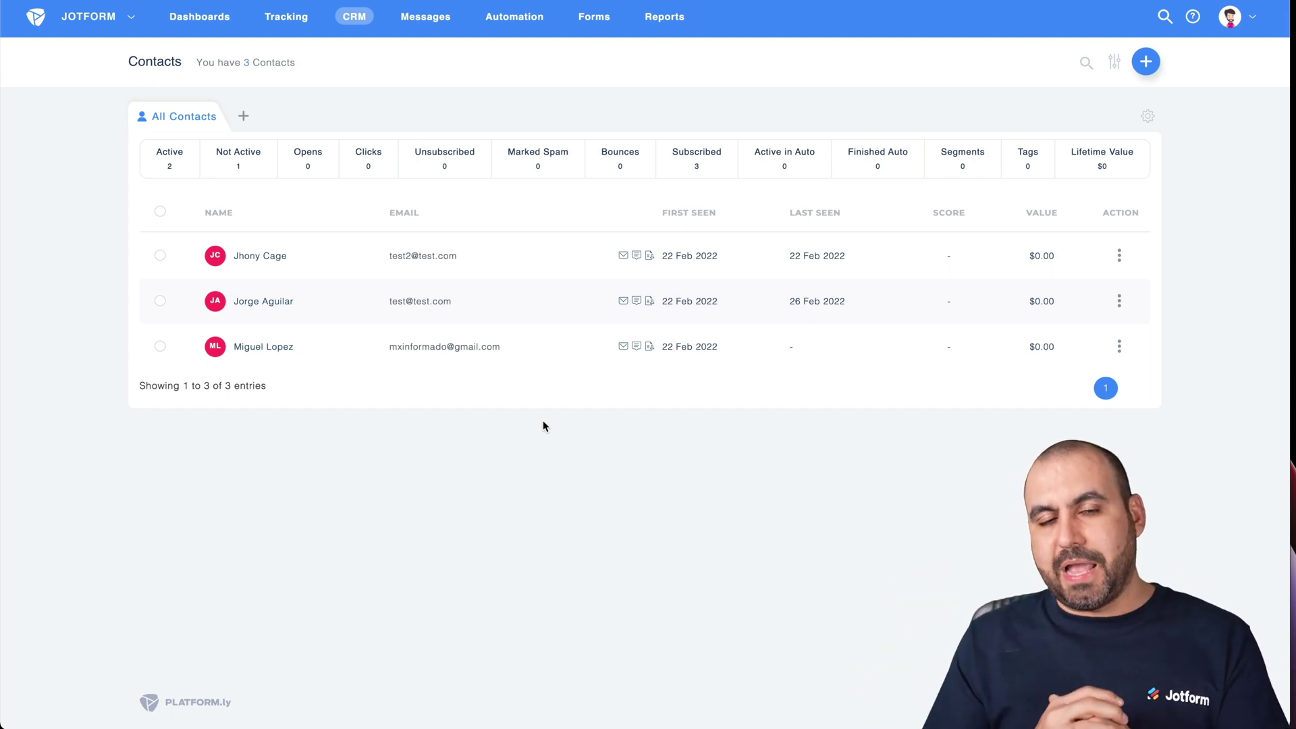
Create the first automation in My Automations, starting it from scratch
mouse_move(512, 6)
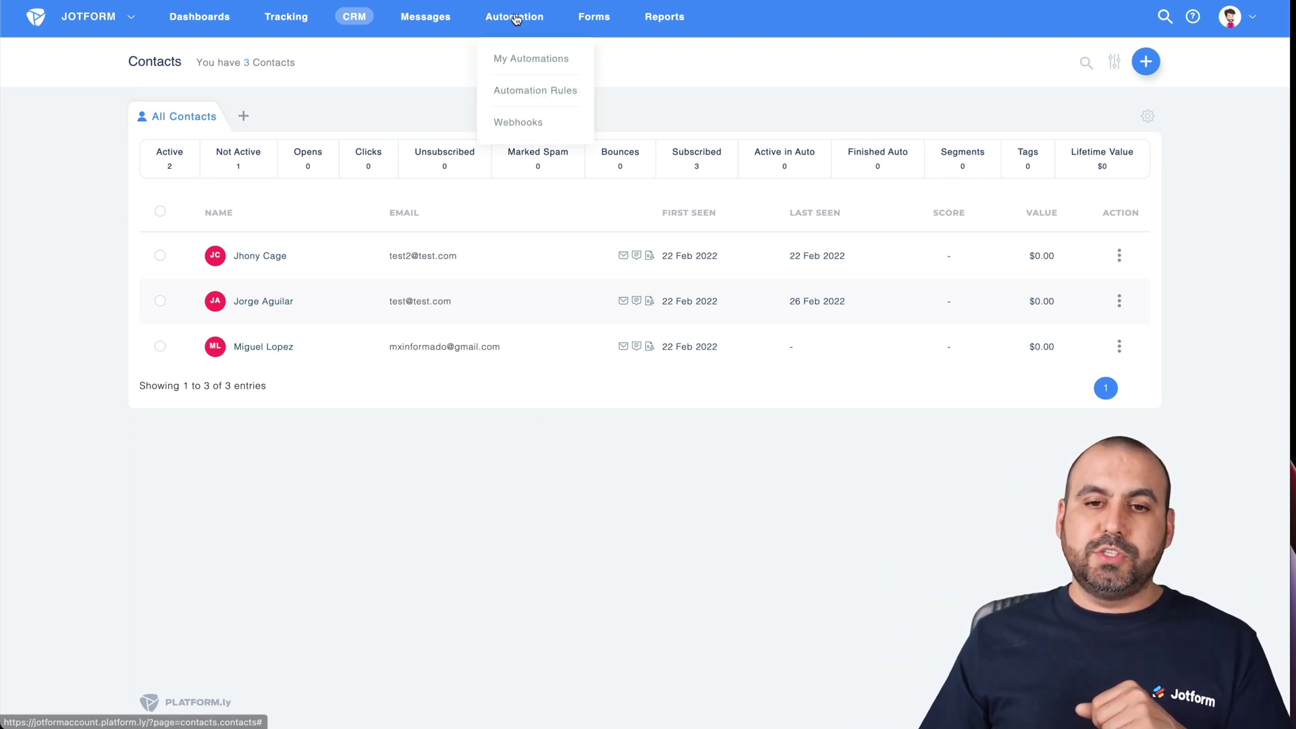
left_click(521, 57)
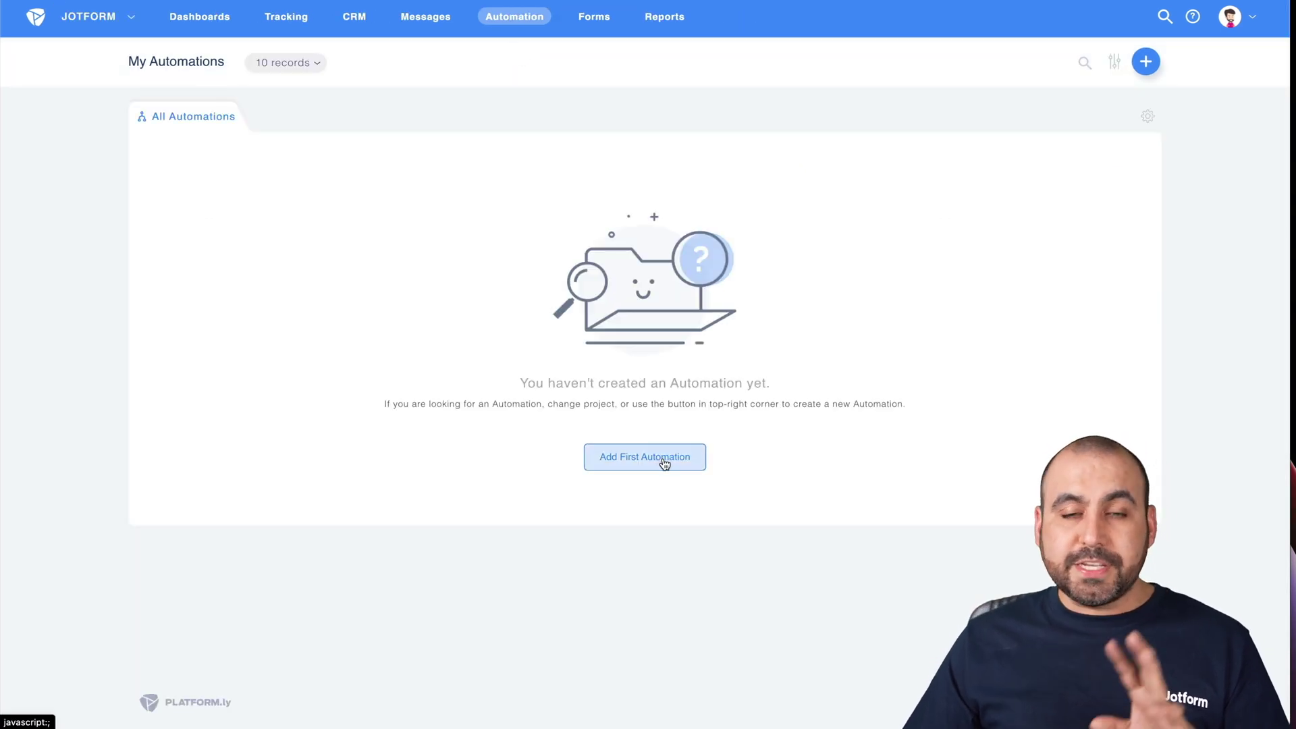
left_click(666, 459)
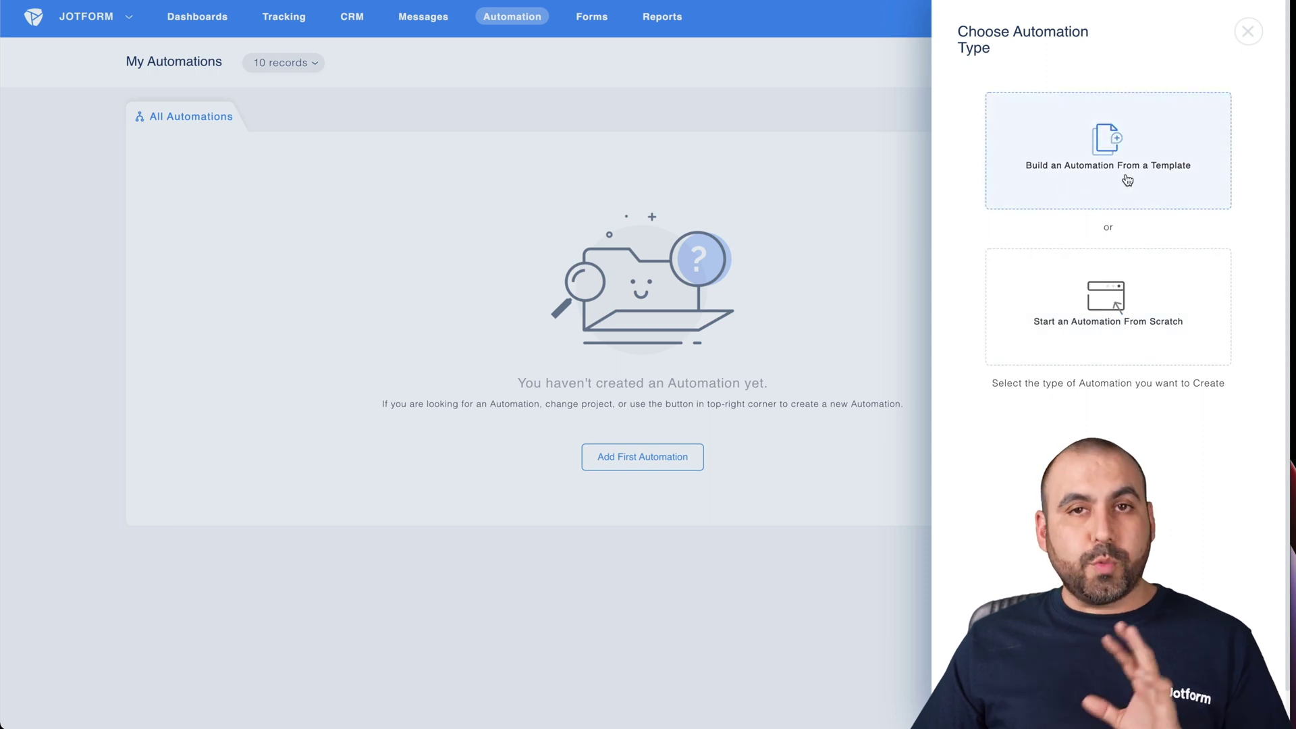
left_click(1113, 297)
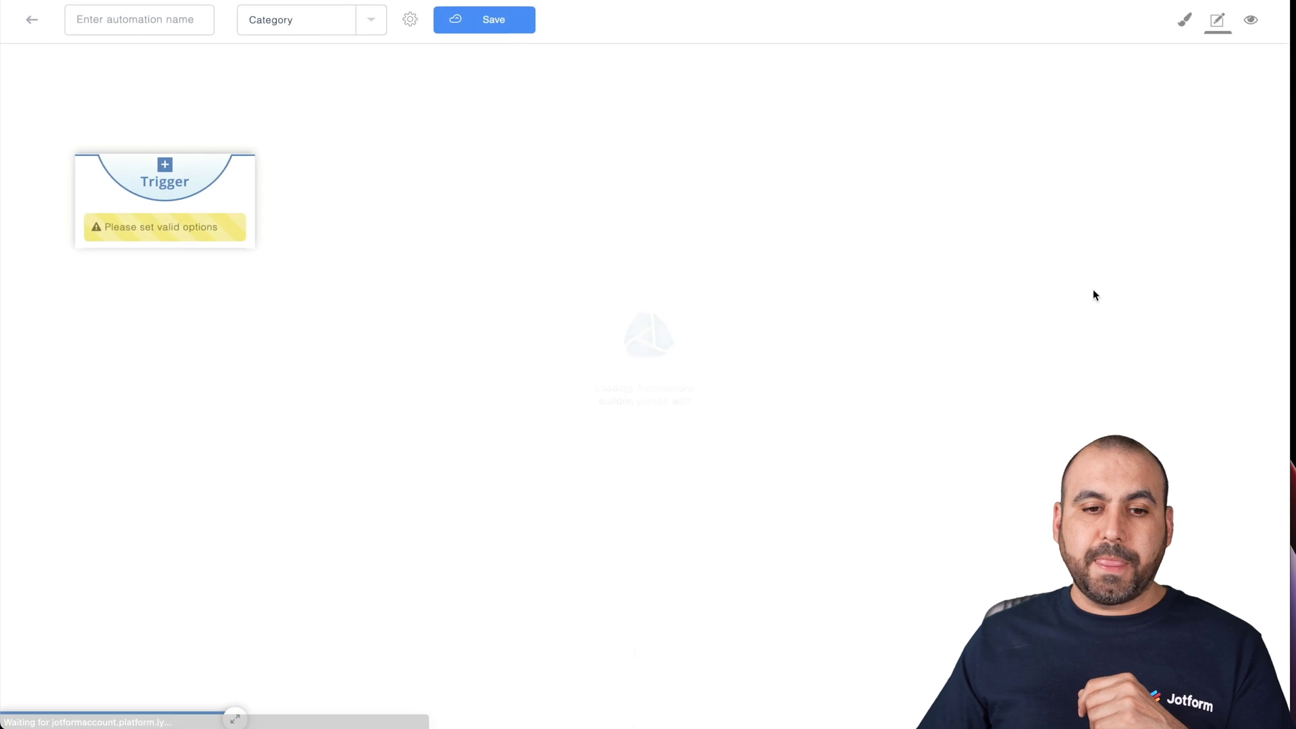
Set the automation's trigger to Contact is created
mouse_move(243, 223)
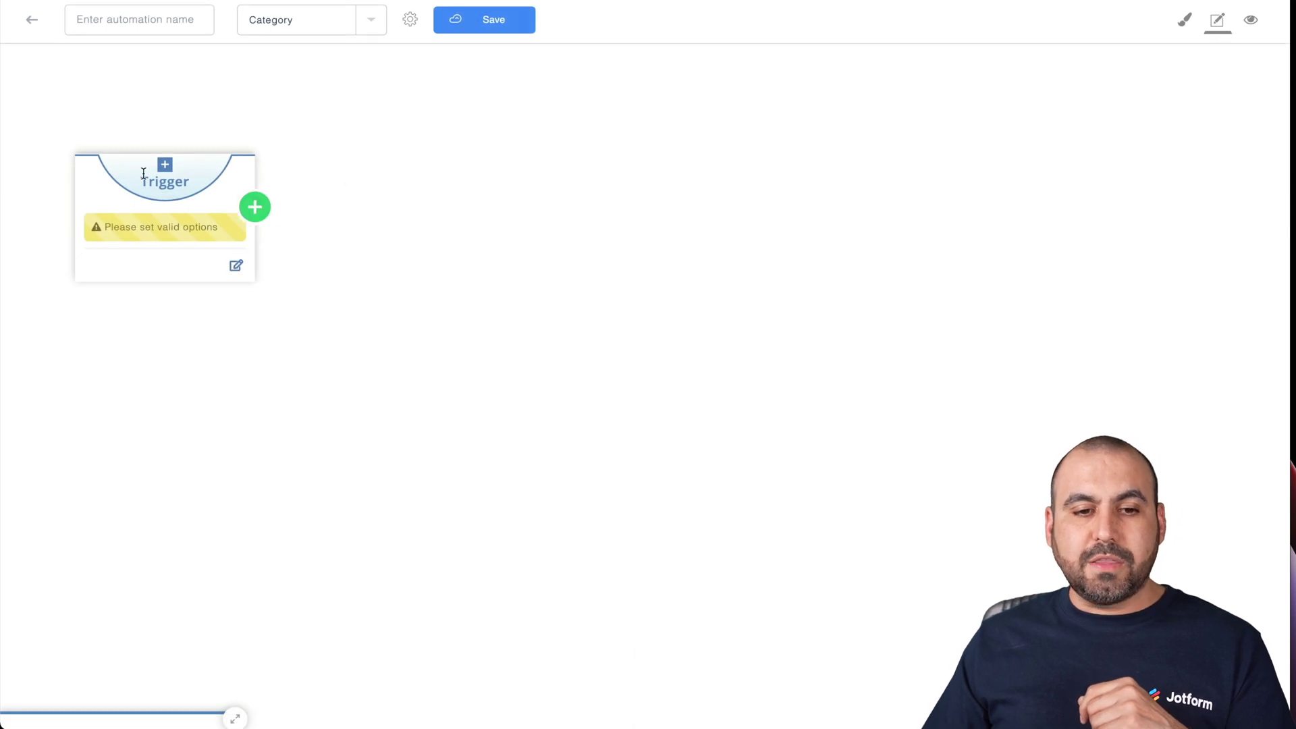
left_click(192, 225)
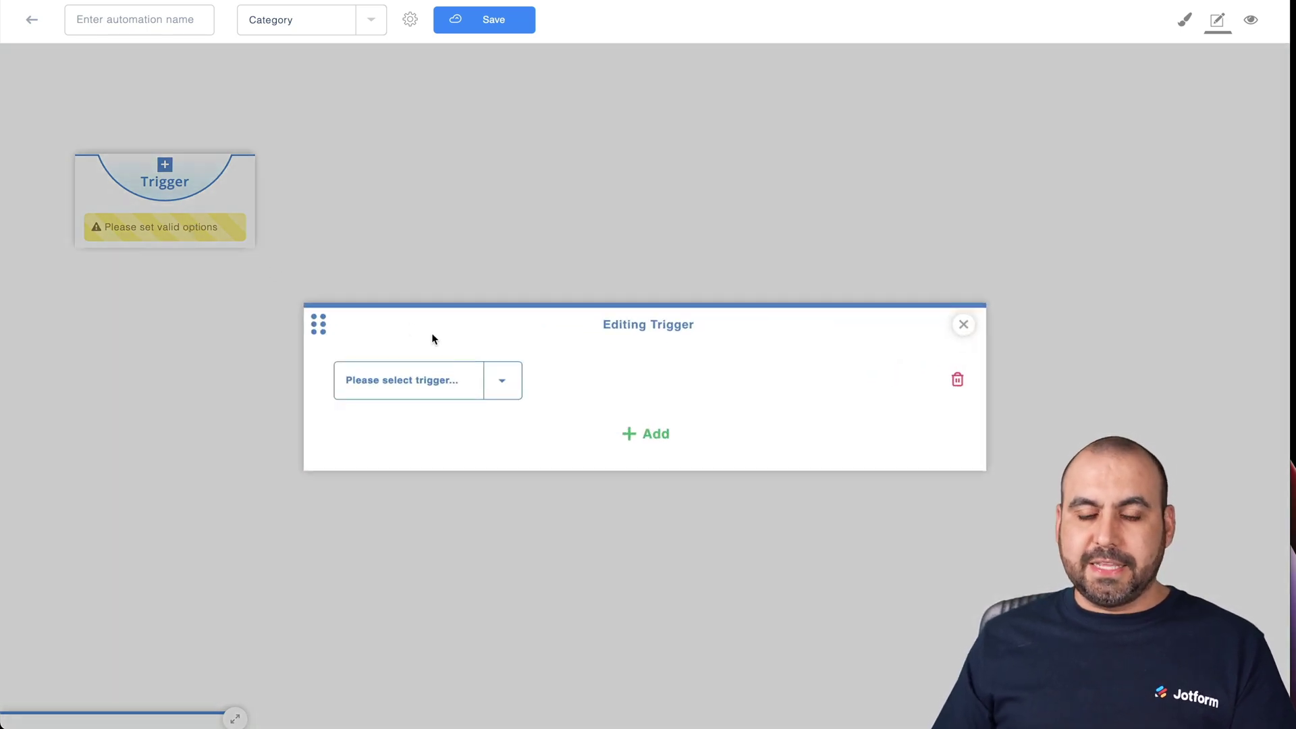
left_click(495, 386)
type("conta")
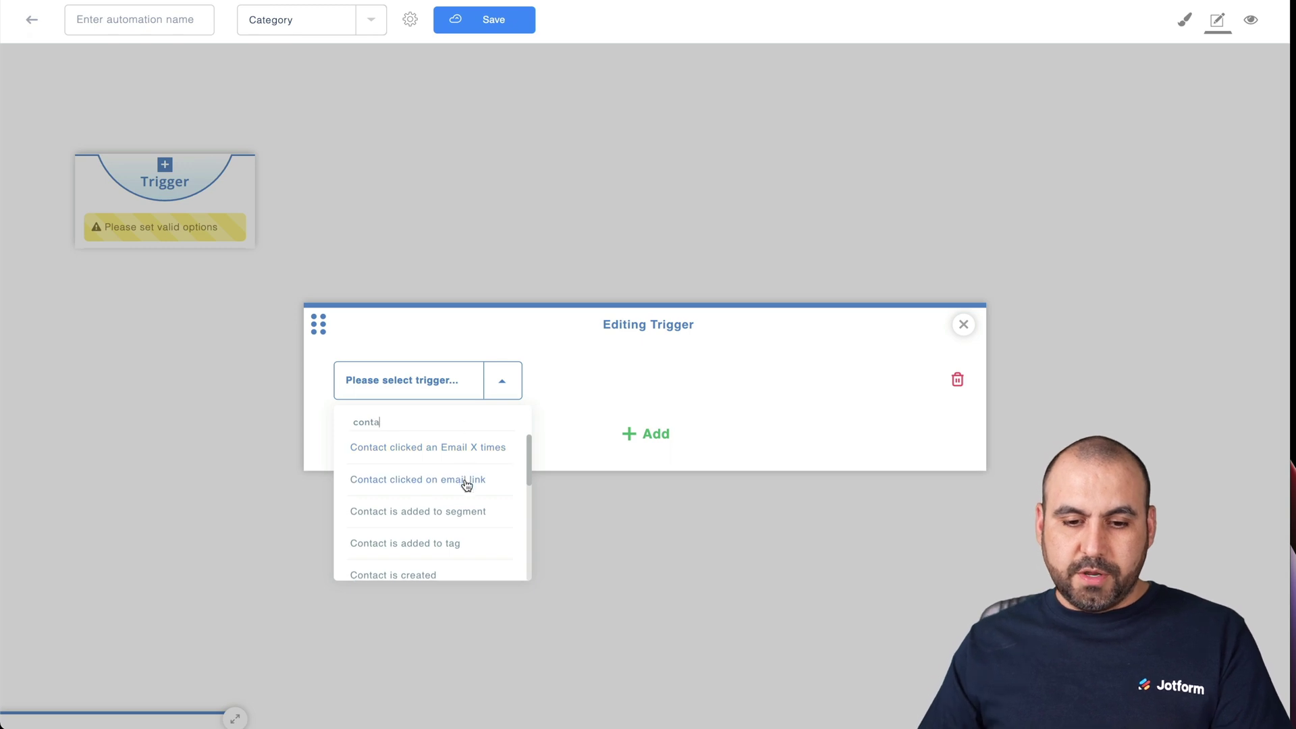
scroll(436, 519, "down", 2)
left_click(424, 528)
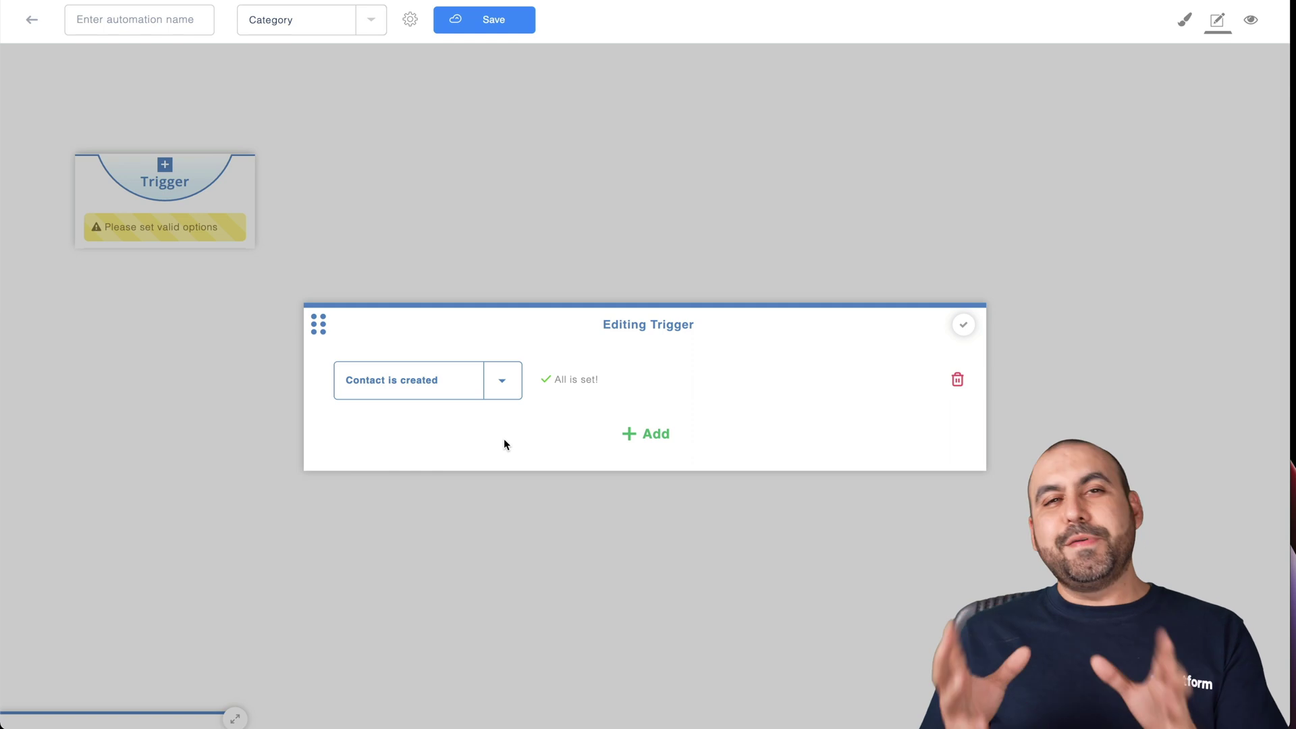
left_click(963, 325)
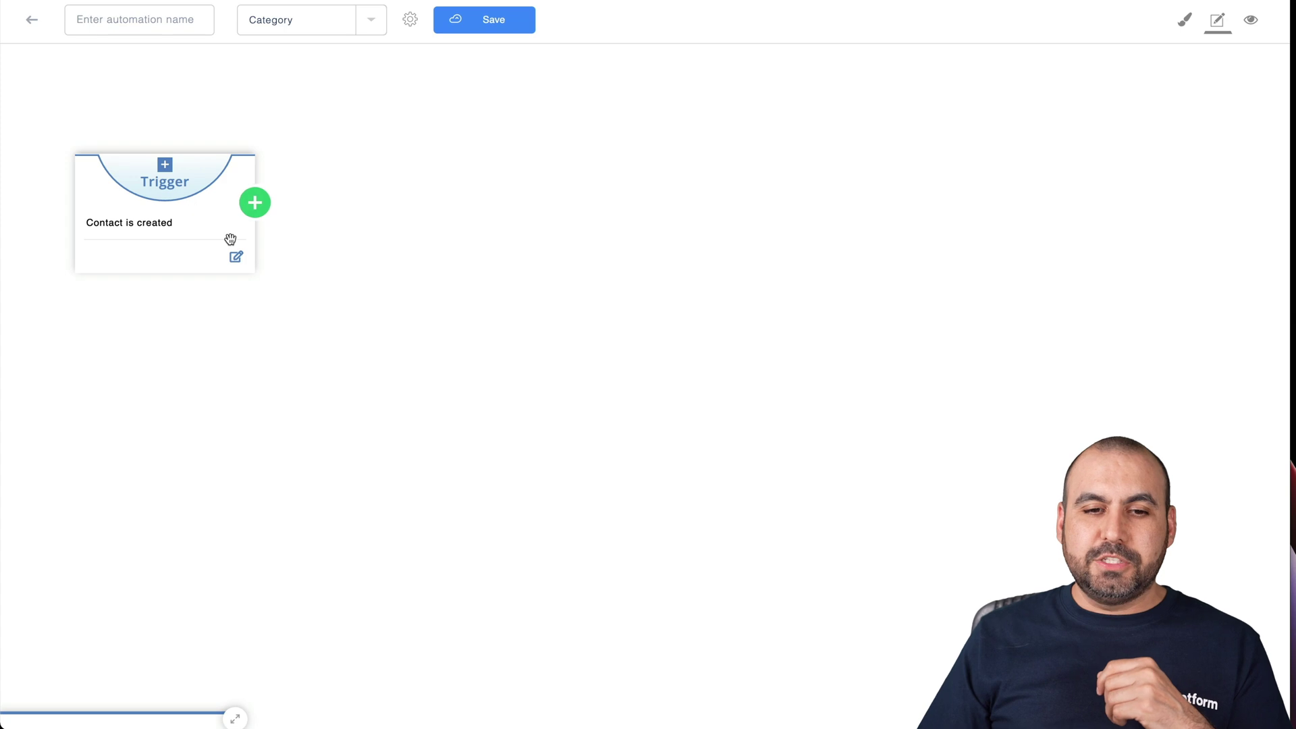
Add a Period delay stop after the trigger and set its wait to 7 days
left_click(257, 212)
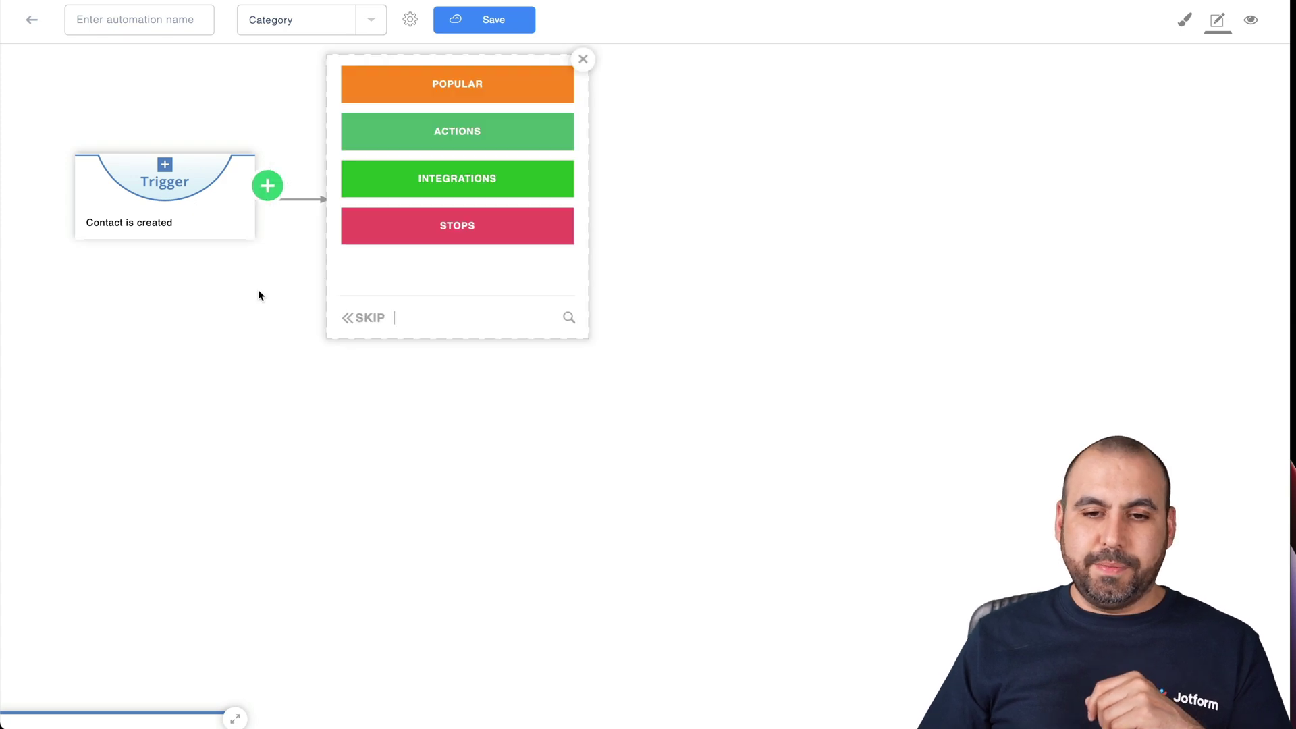
left_click(440, 226)
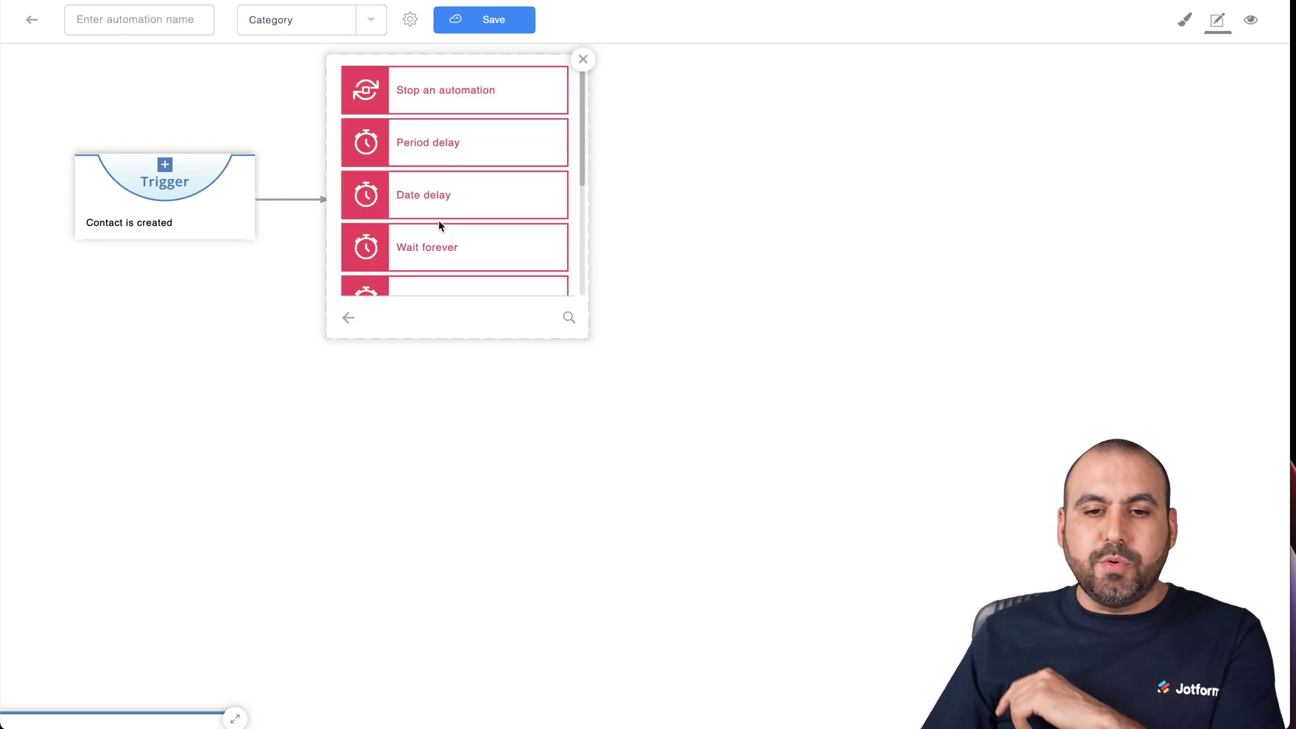
left_click(471, 144)
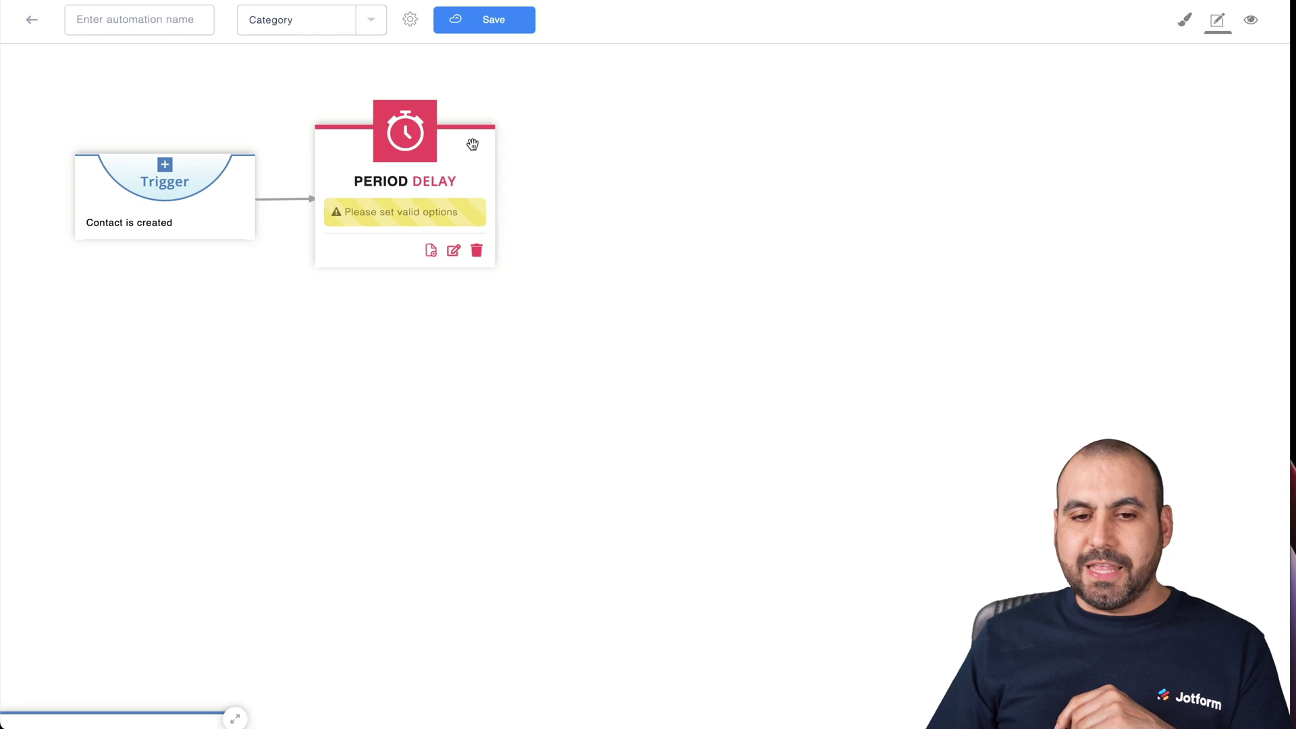
left_click(435, 217)
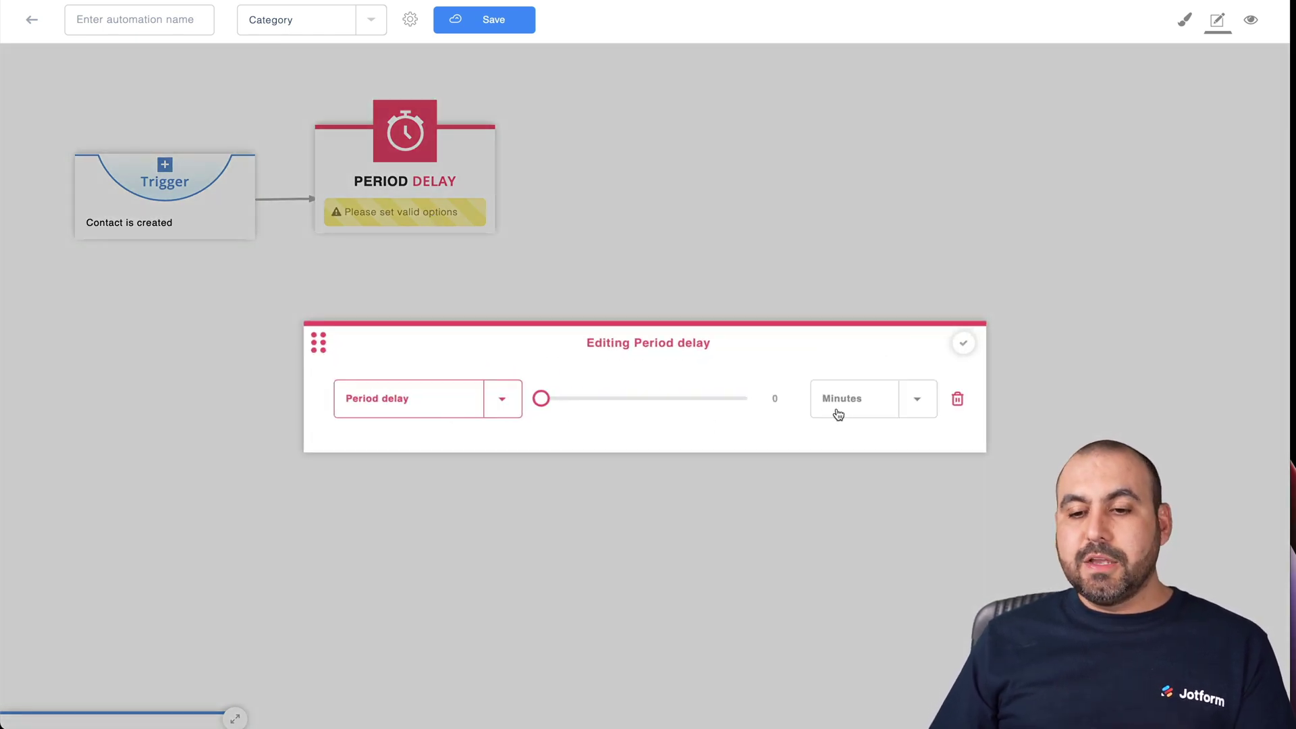
left_click(903, 409)
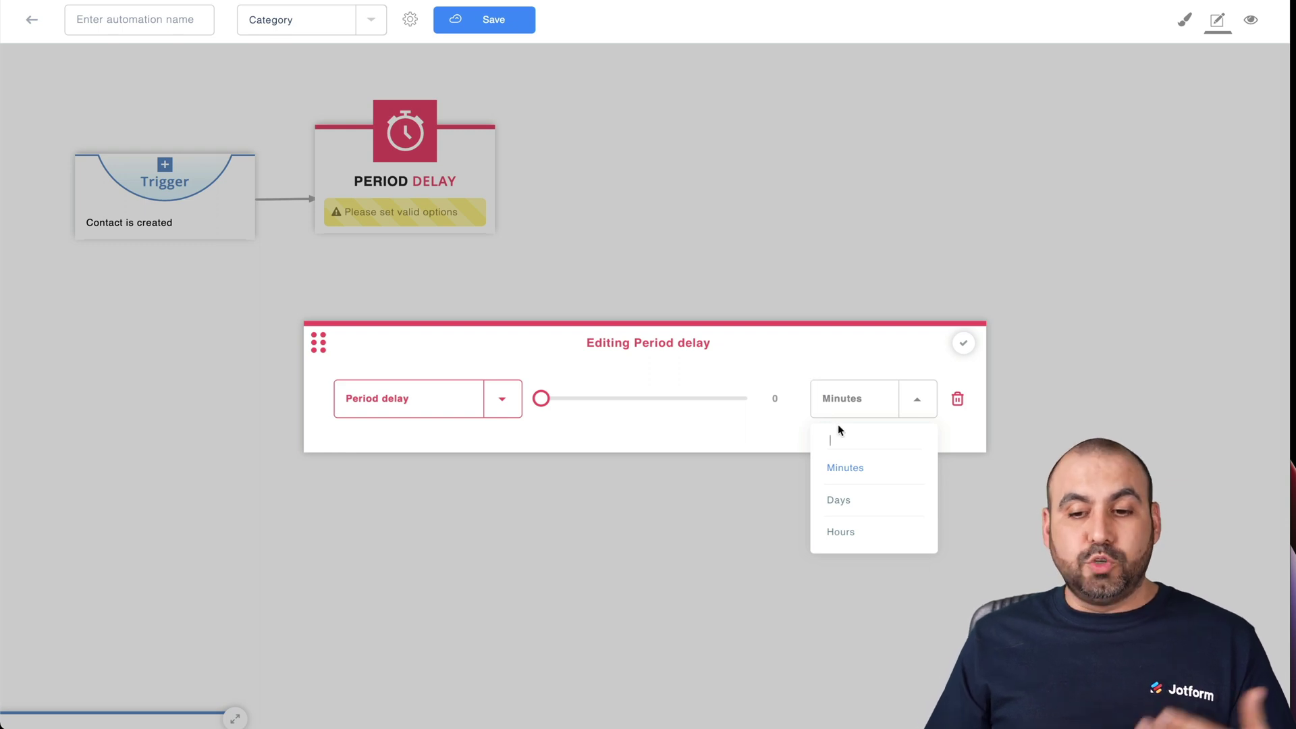
left_click(846, 499)
mouse_move(544, 397)
left_mouse_down()
mouse_move(586, 395)
mouse_move(560, 402)
left_mouse_up()
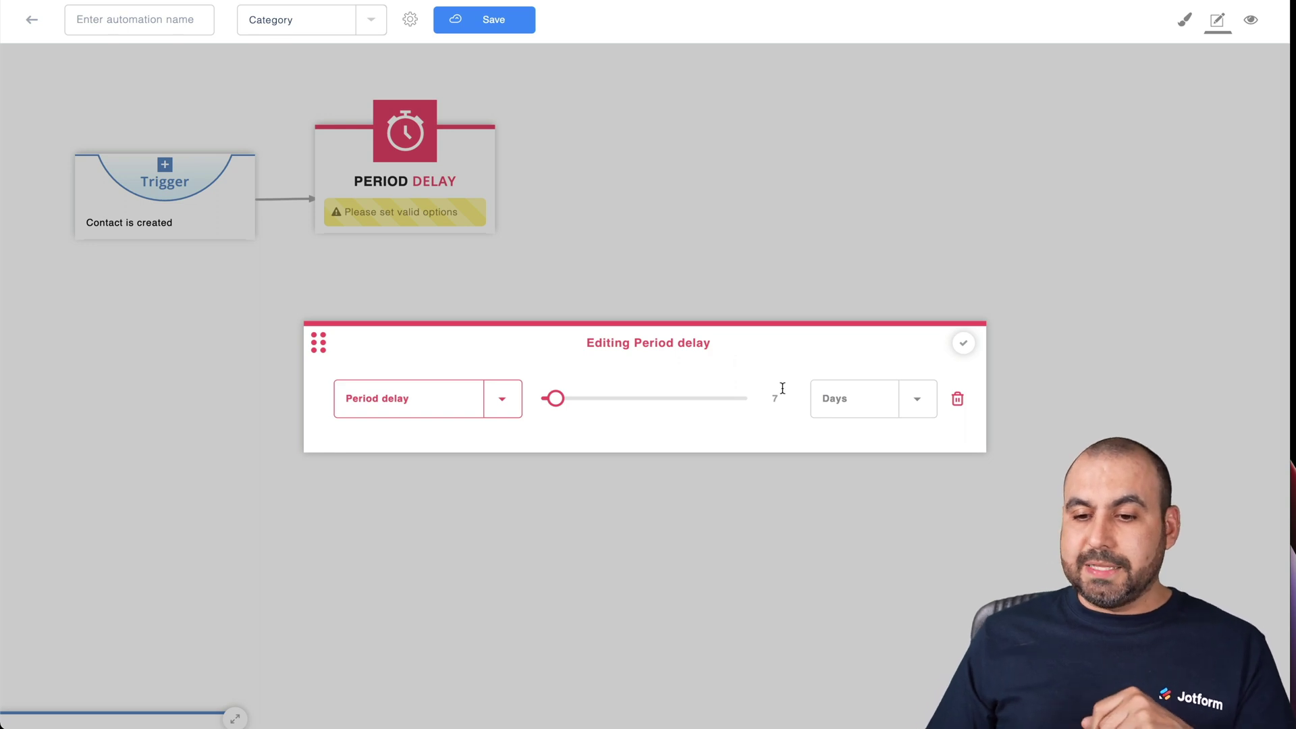
left_click(963, 347)
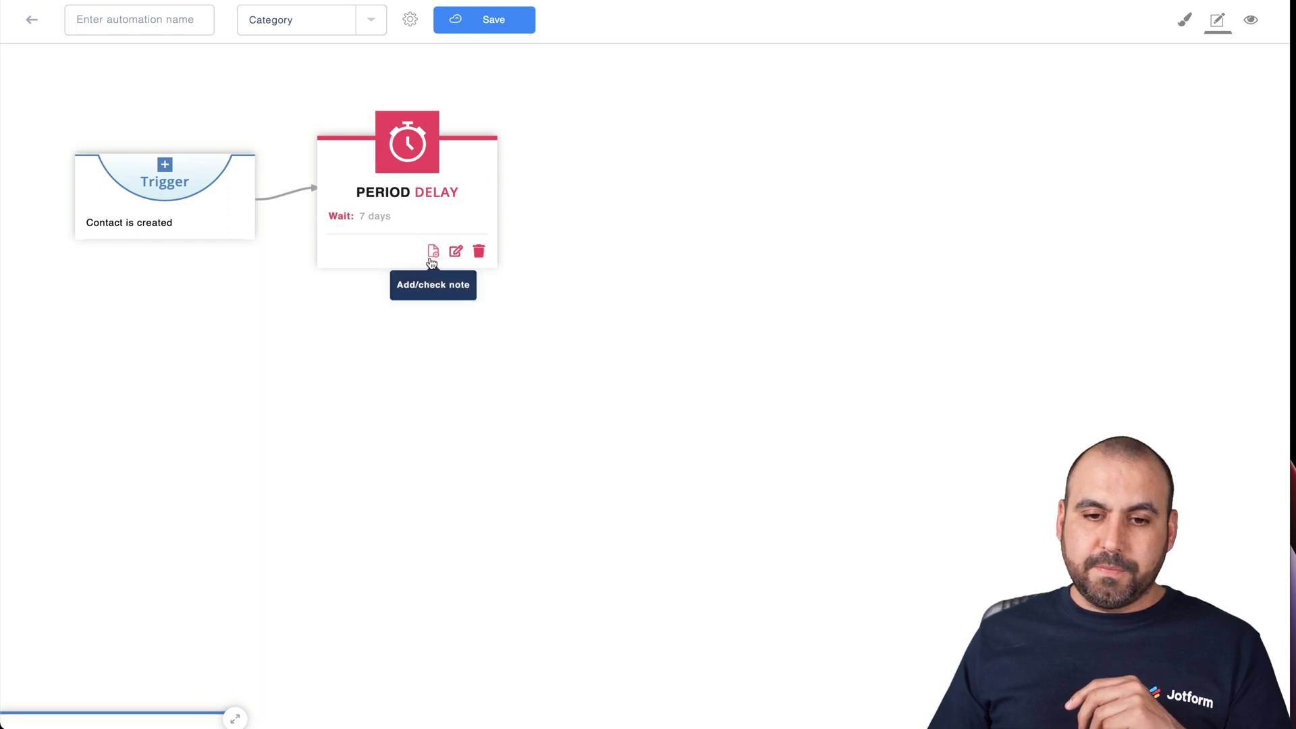
Add a Send email to contact action after the Period delay and select #Jotform - My new email for it
mouse_move(415, 269)
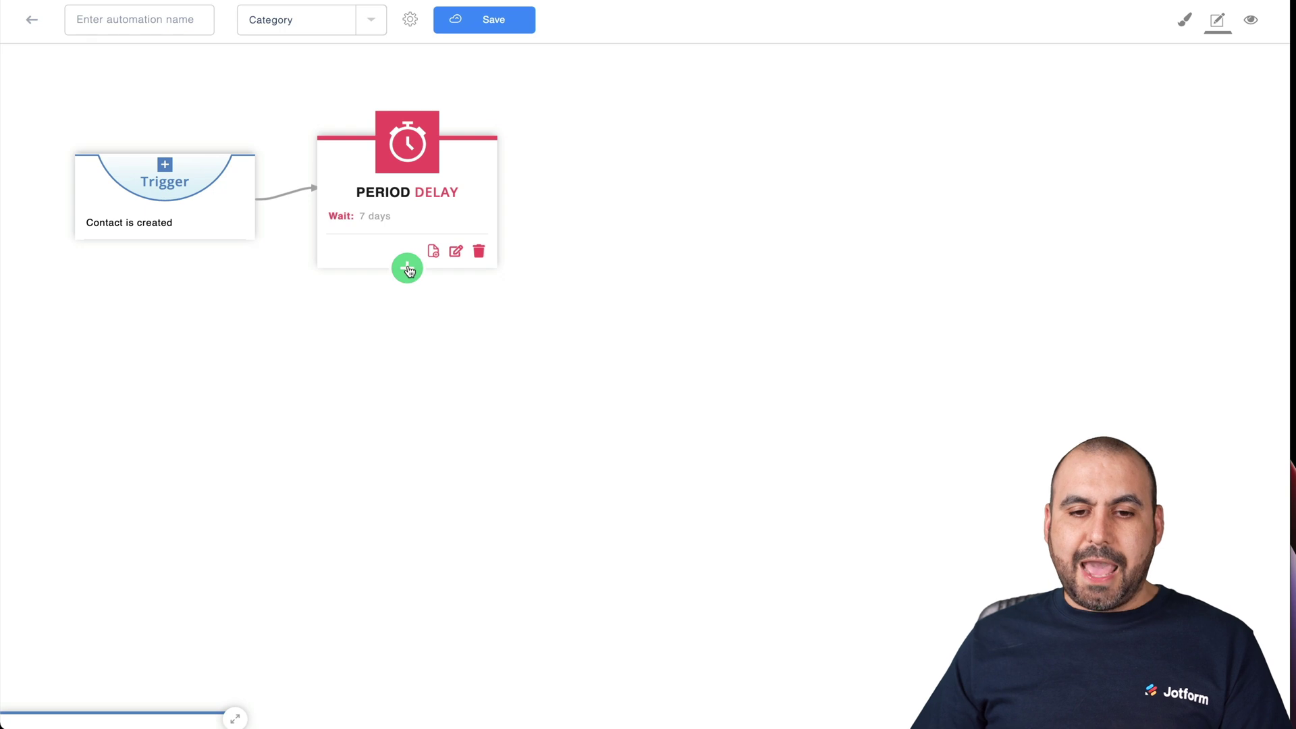
left_click(411, 268)
left_click(413, 336)
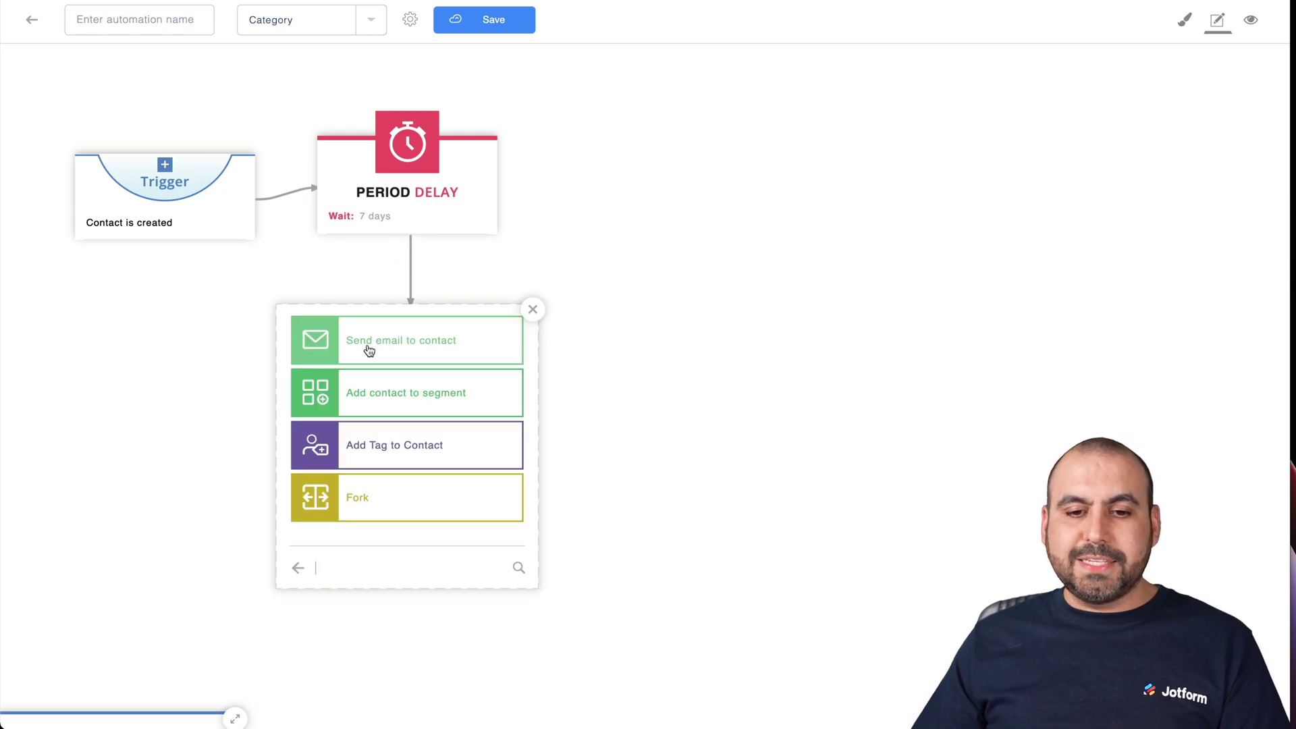
left_click(415, 351)
left_click(423, 378)
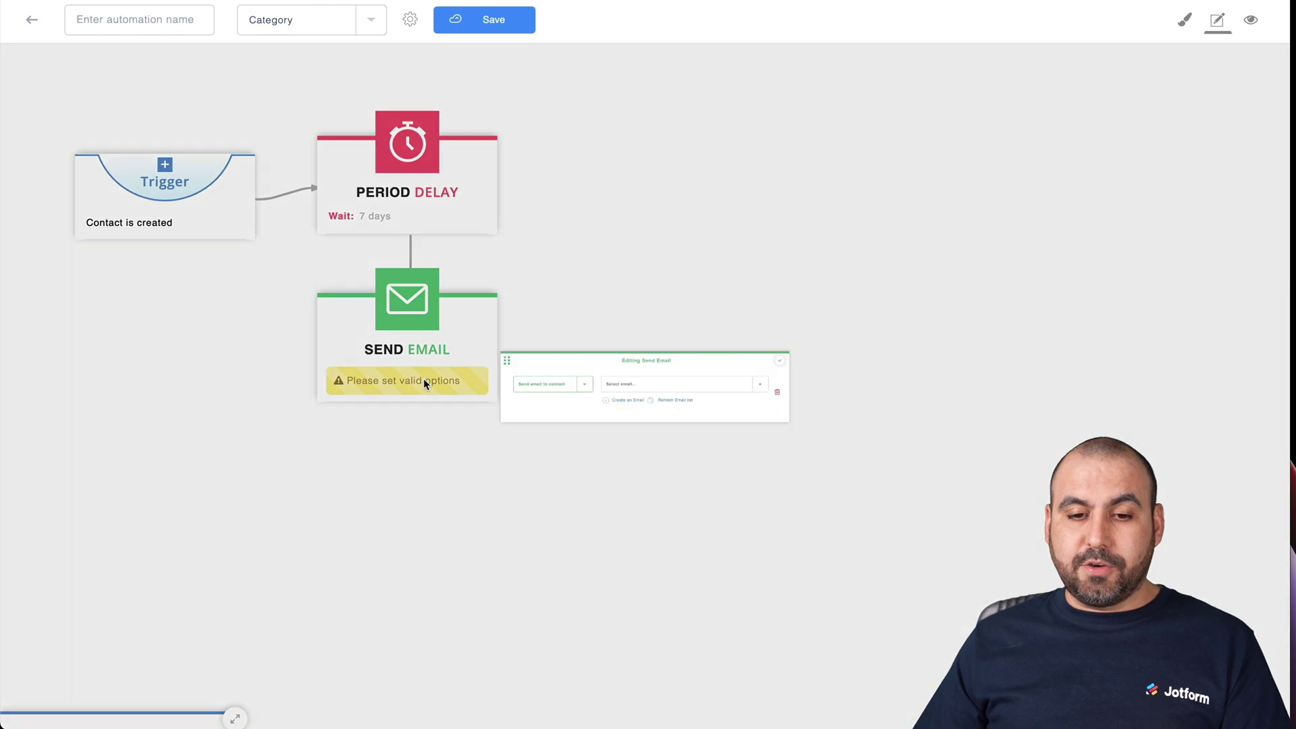
left_click(716, 388)
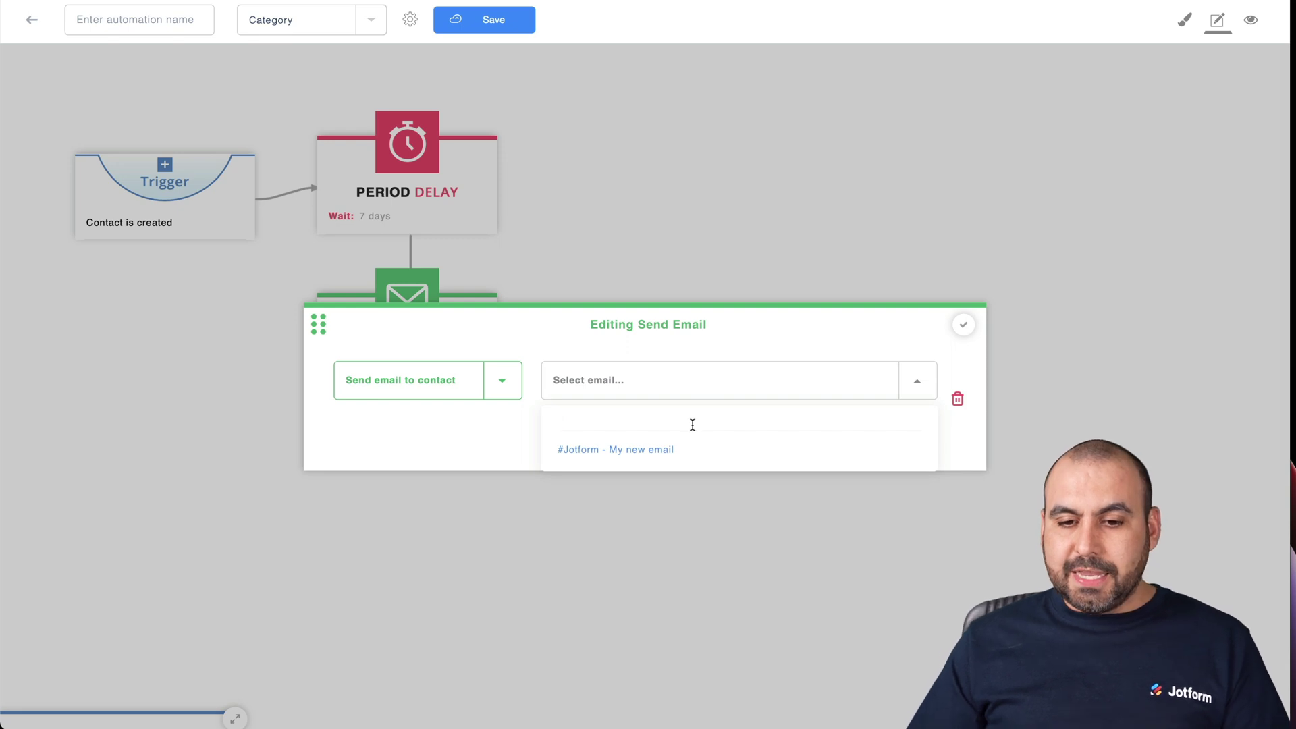
left_click(630, 451)
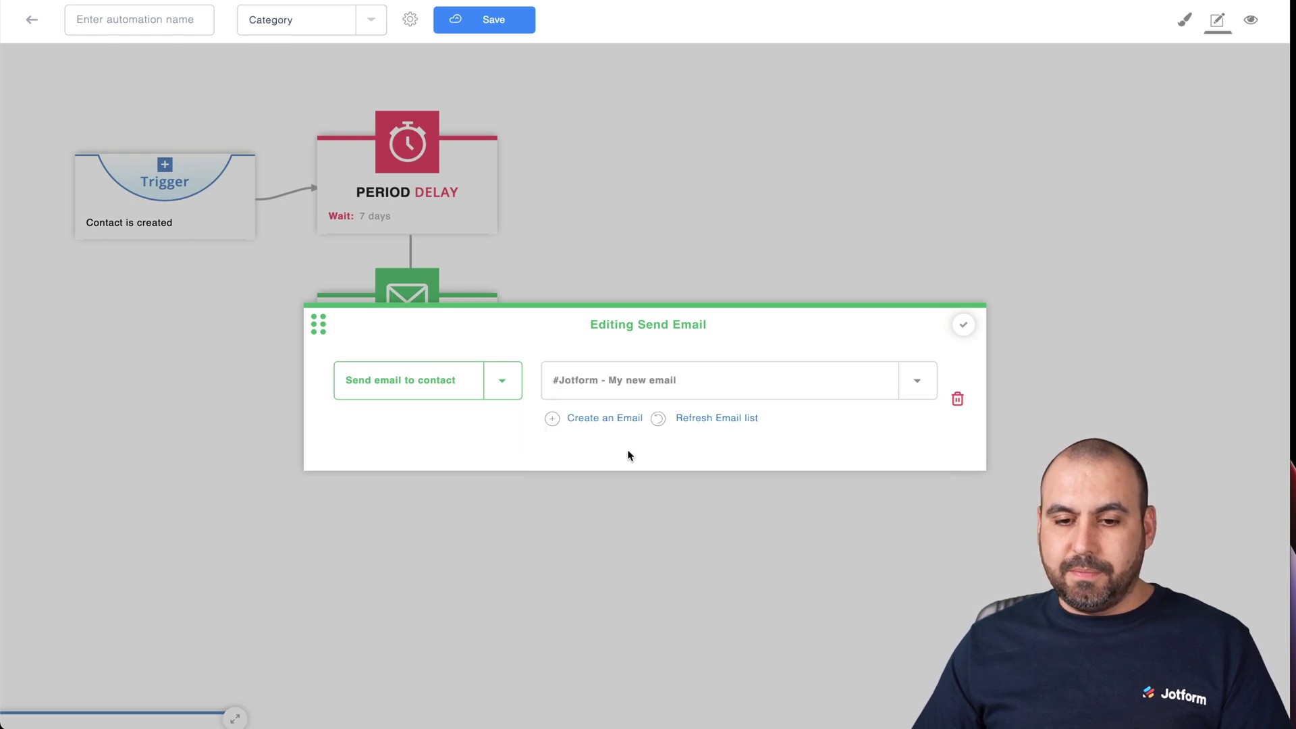
Create a new email named Survey with the subject "What did you think about our product"
left_click(593, 419)
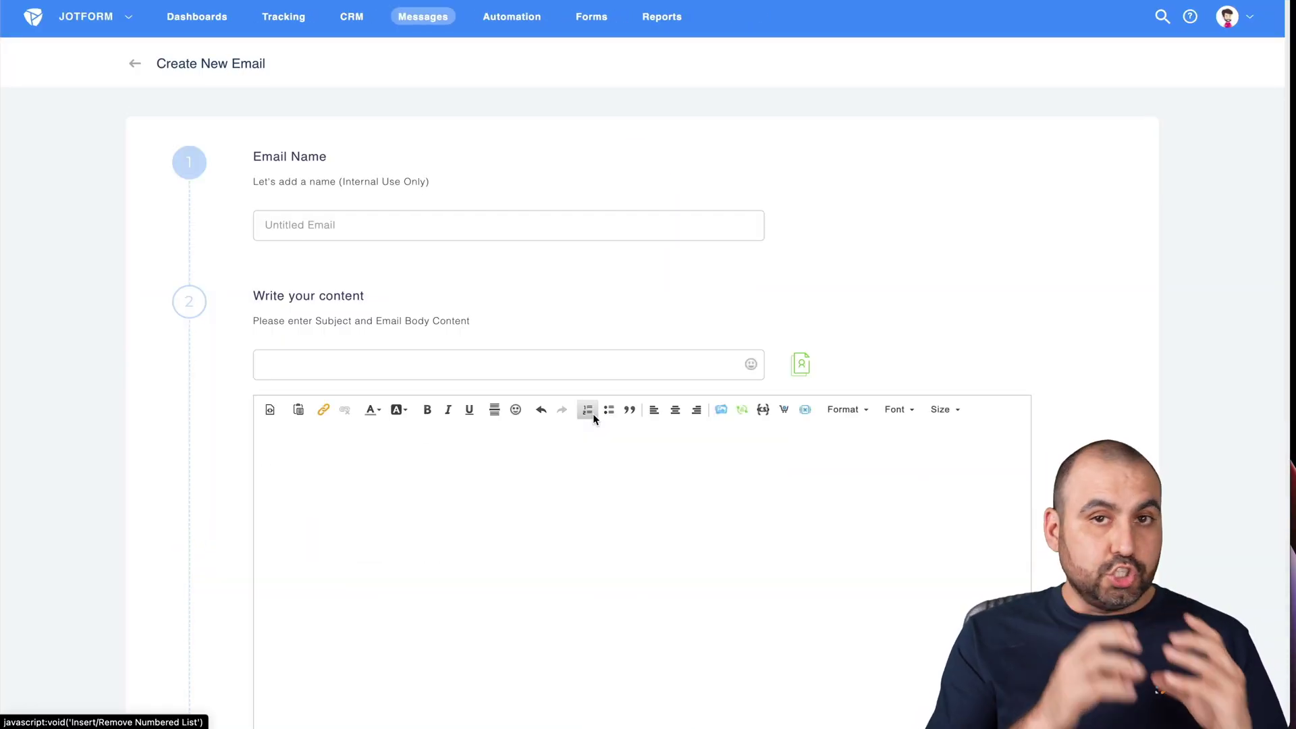
left_click(328, 232)
type("Survey")
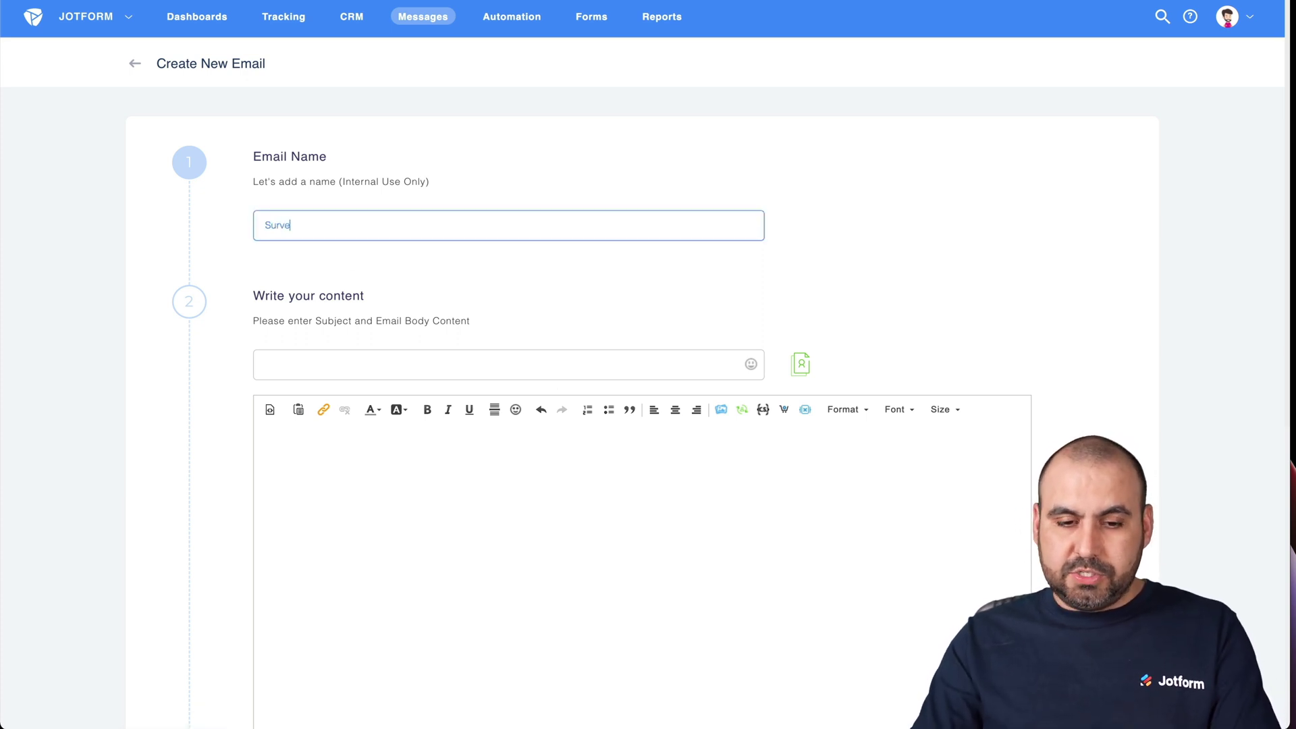
left_click(331, 357)
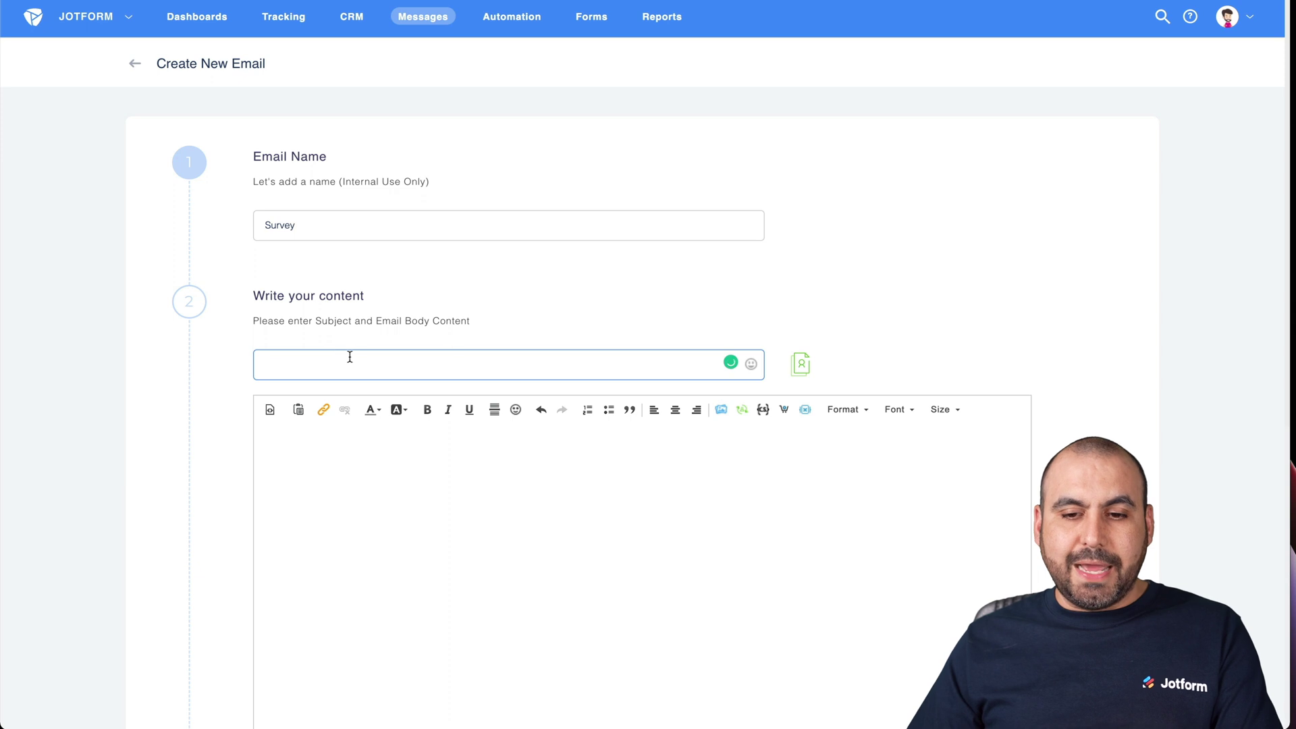
type("What did you y")
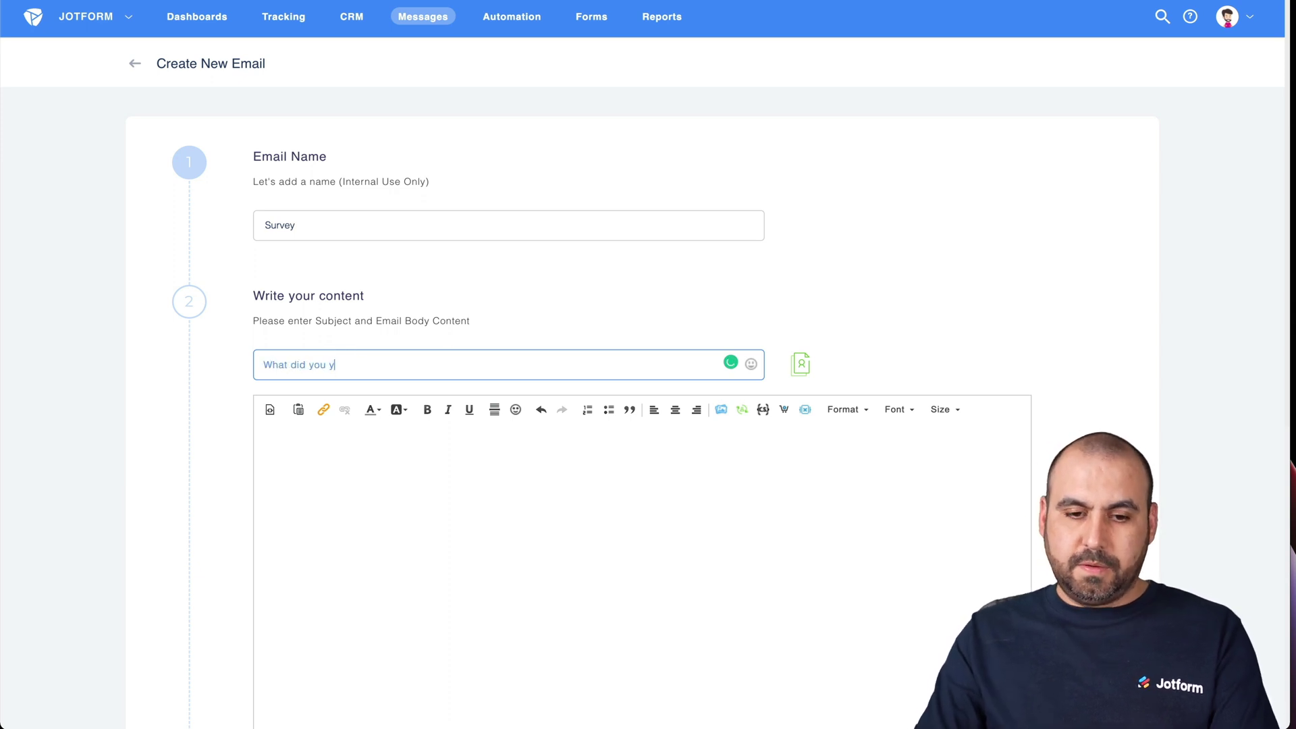
key("BackSpace")
type("think about our product")
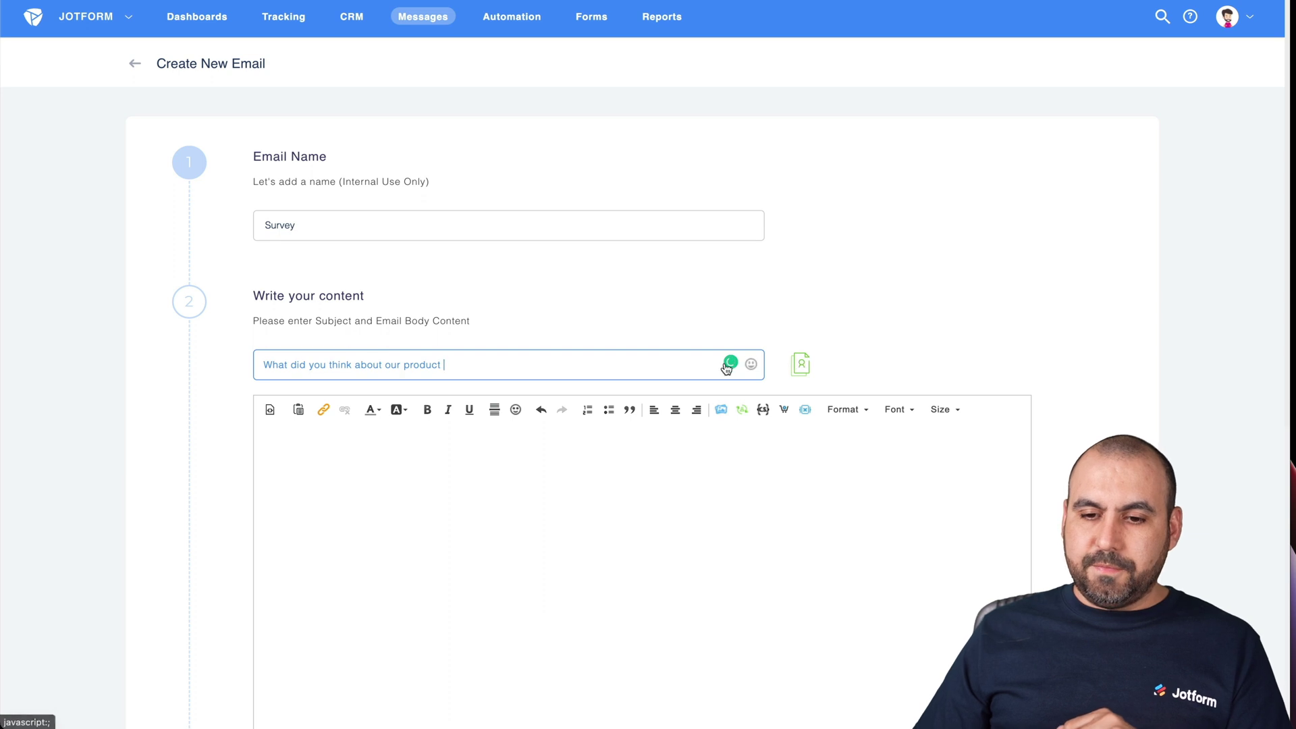
Personalize the subject with the First Name contact field and place the [first_name] tag at the end of the line
left_click(797, 364)
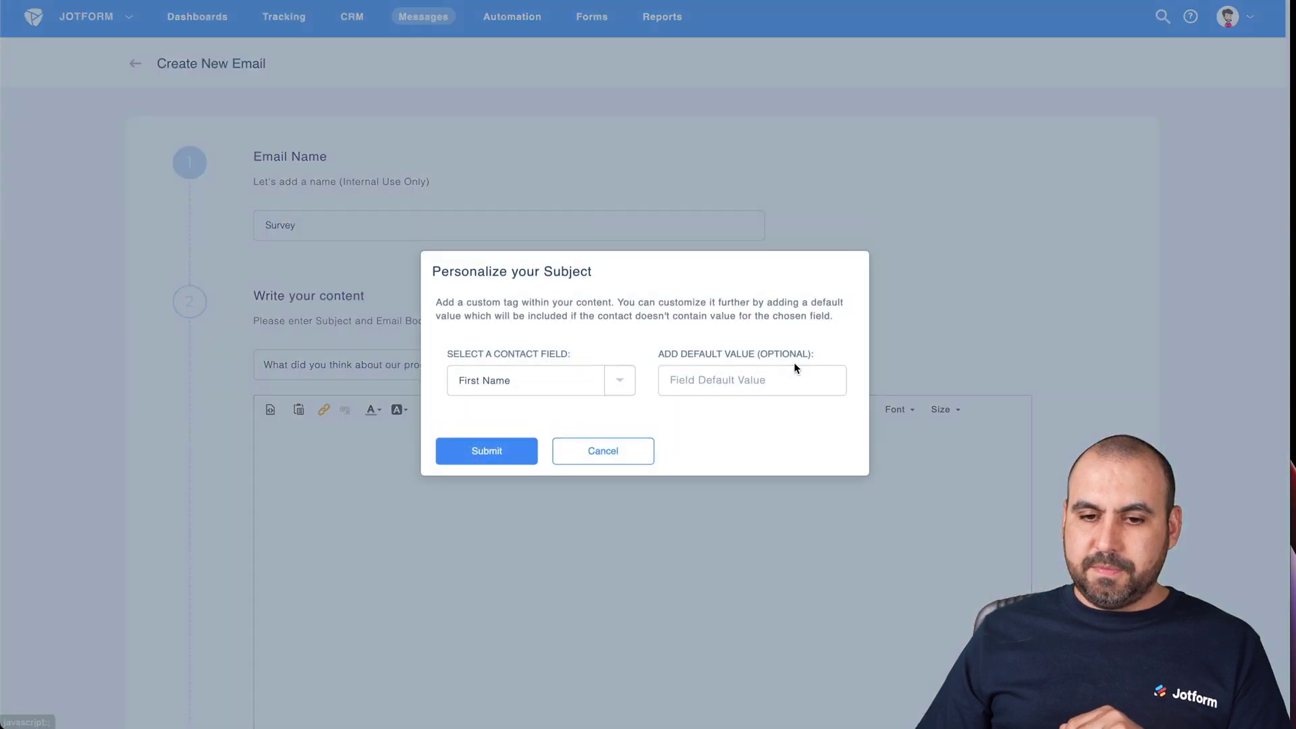
left_click(705, 380)
left_click(503, 453)
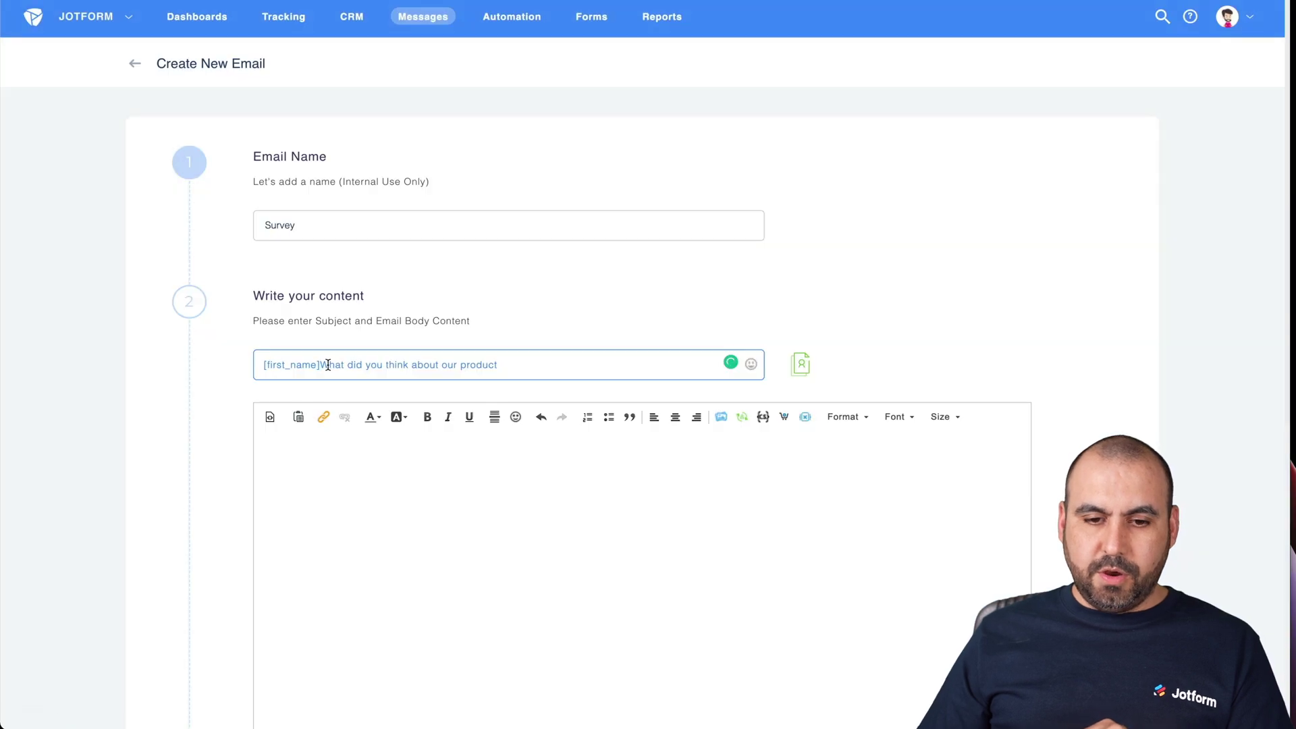
left_click_drag(320, 365, 237, 369)
key("ctrl+x")
left_click(484, 365)
key("ctrl+v")
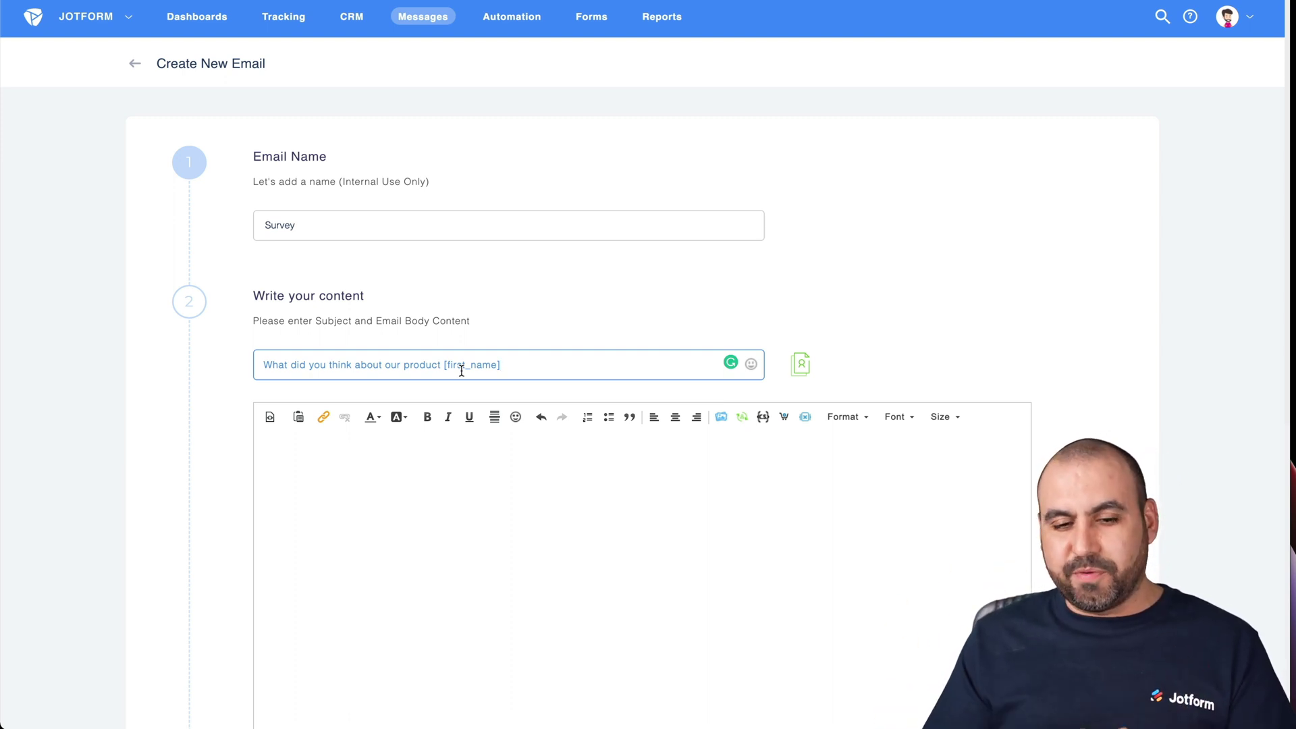
Write "What did you think about our product:" in the email body, leaving an empty line above it
left_click(453, 474)
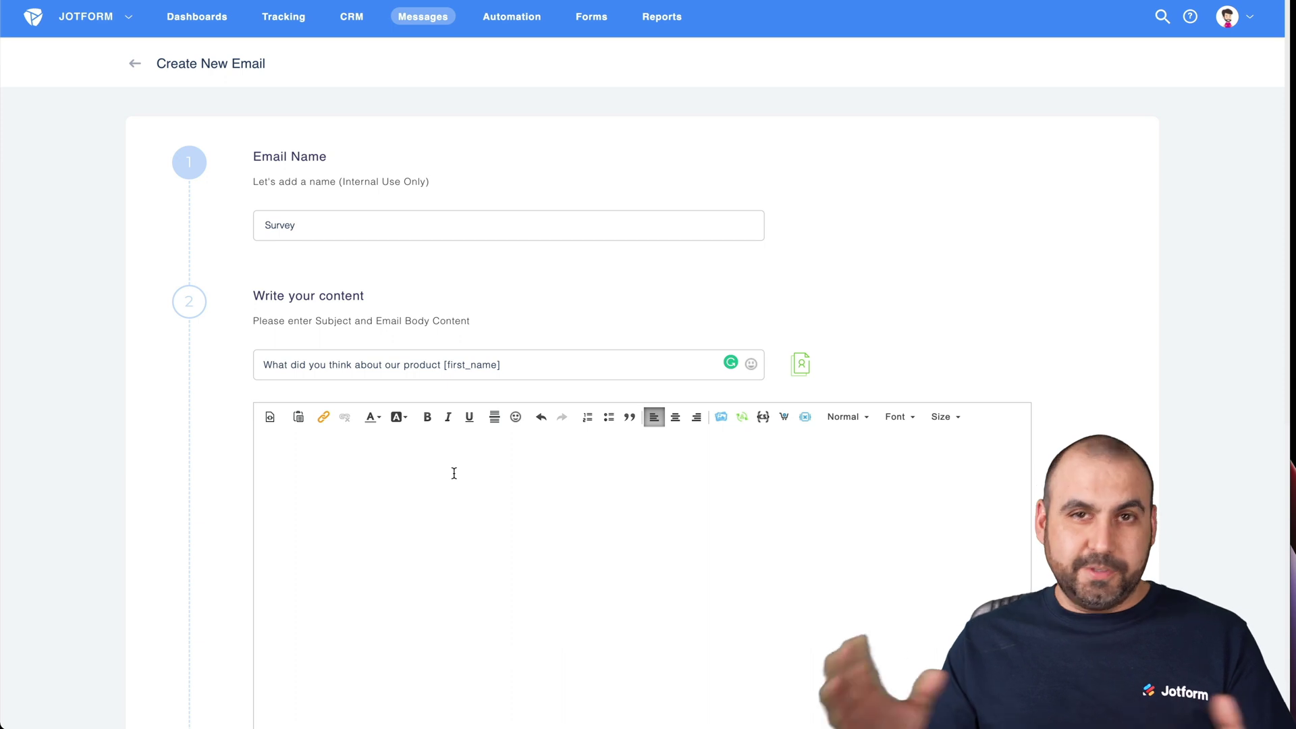
key("Return")
type("What did you think ")
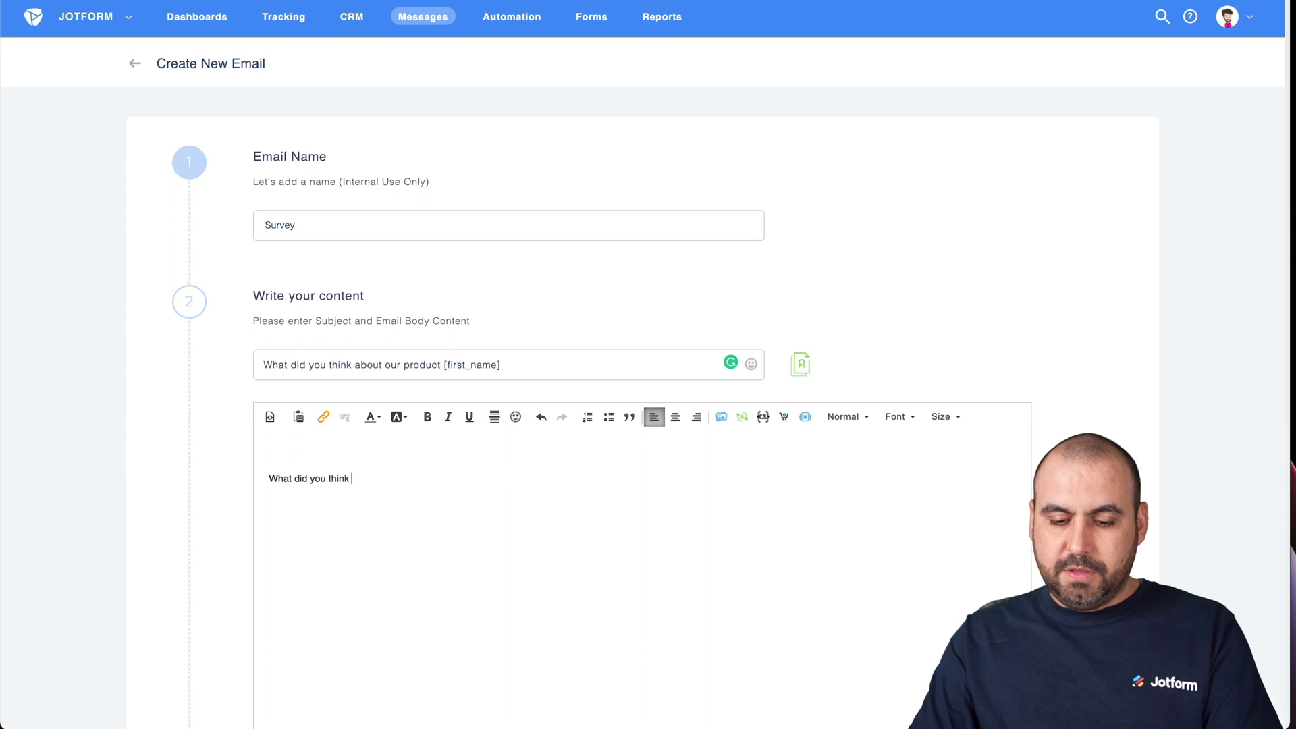
type("about our ")
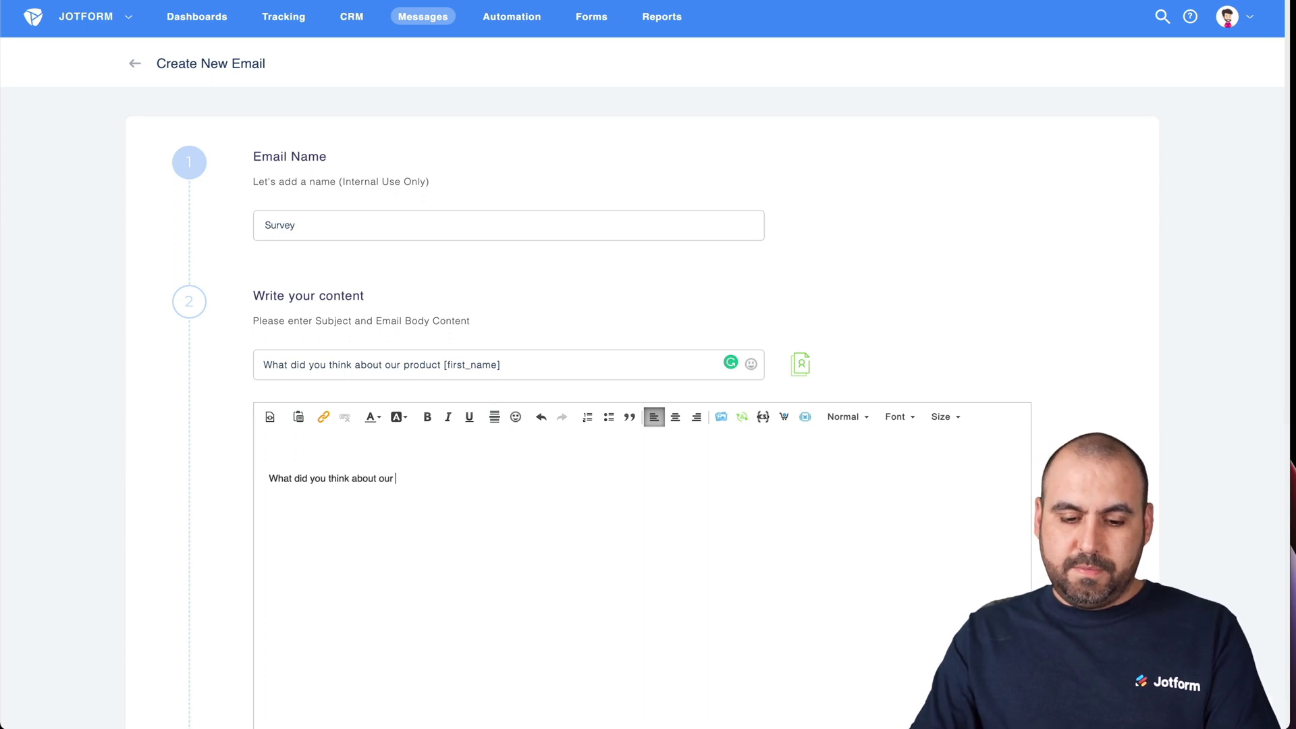
type("prodcut")
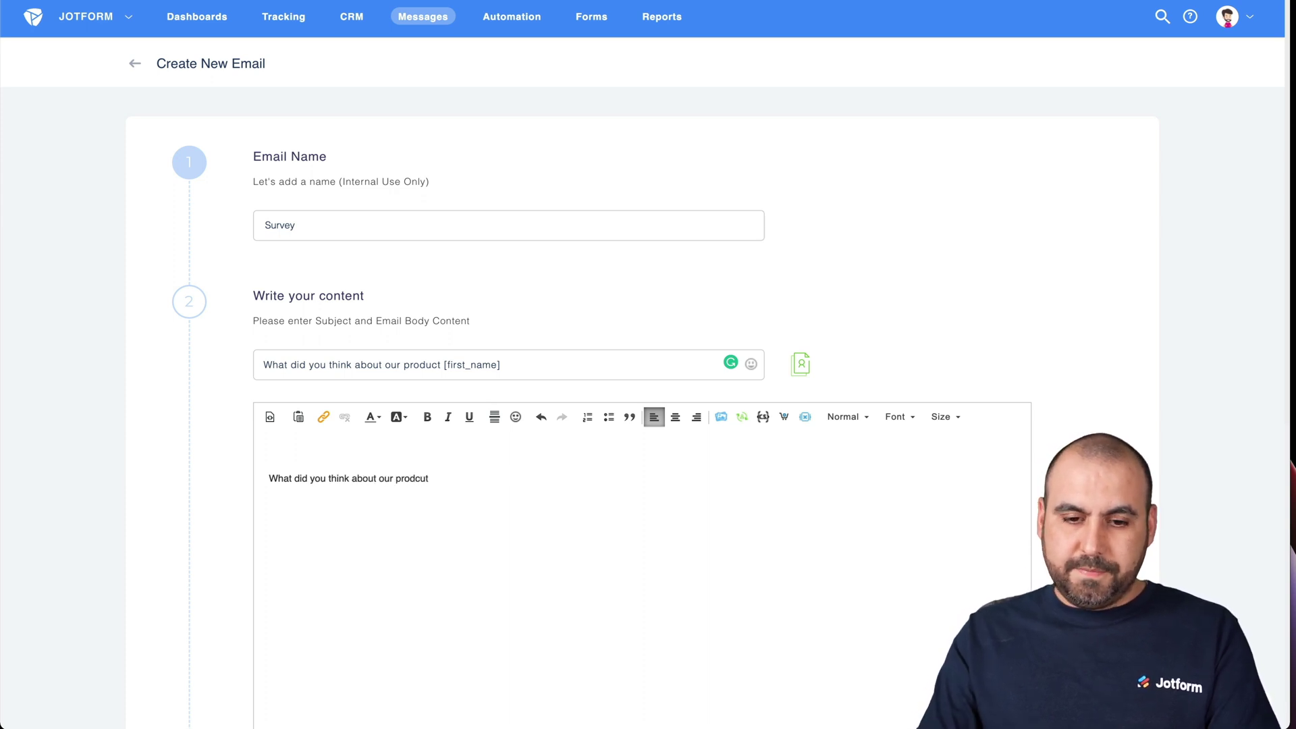
key("BackSpace")
key("BackSpace")
type("uct:")
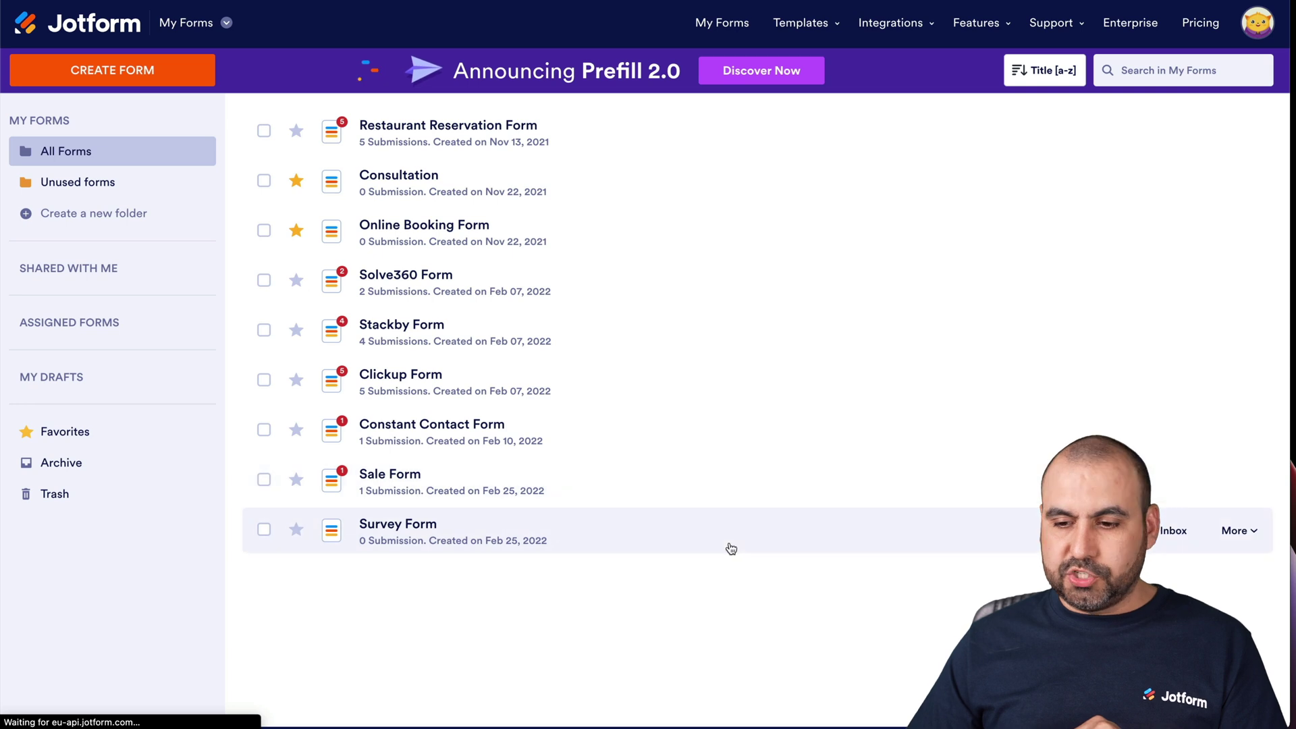
Switch to Jotform, view the Survey Form to copy its link, and paste the link after the question in the Platform.ly email body
left_click(1260, 546)
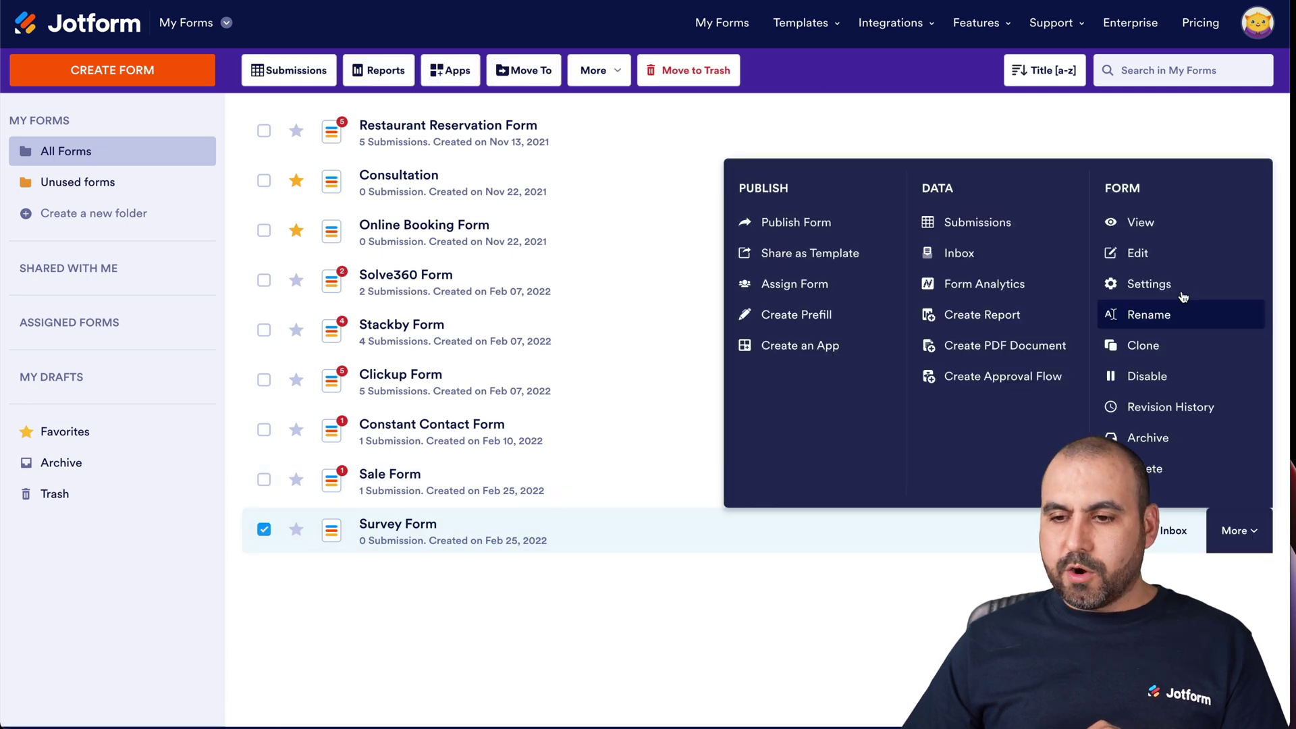
left_click(1156, 228)
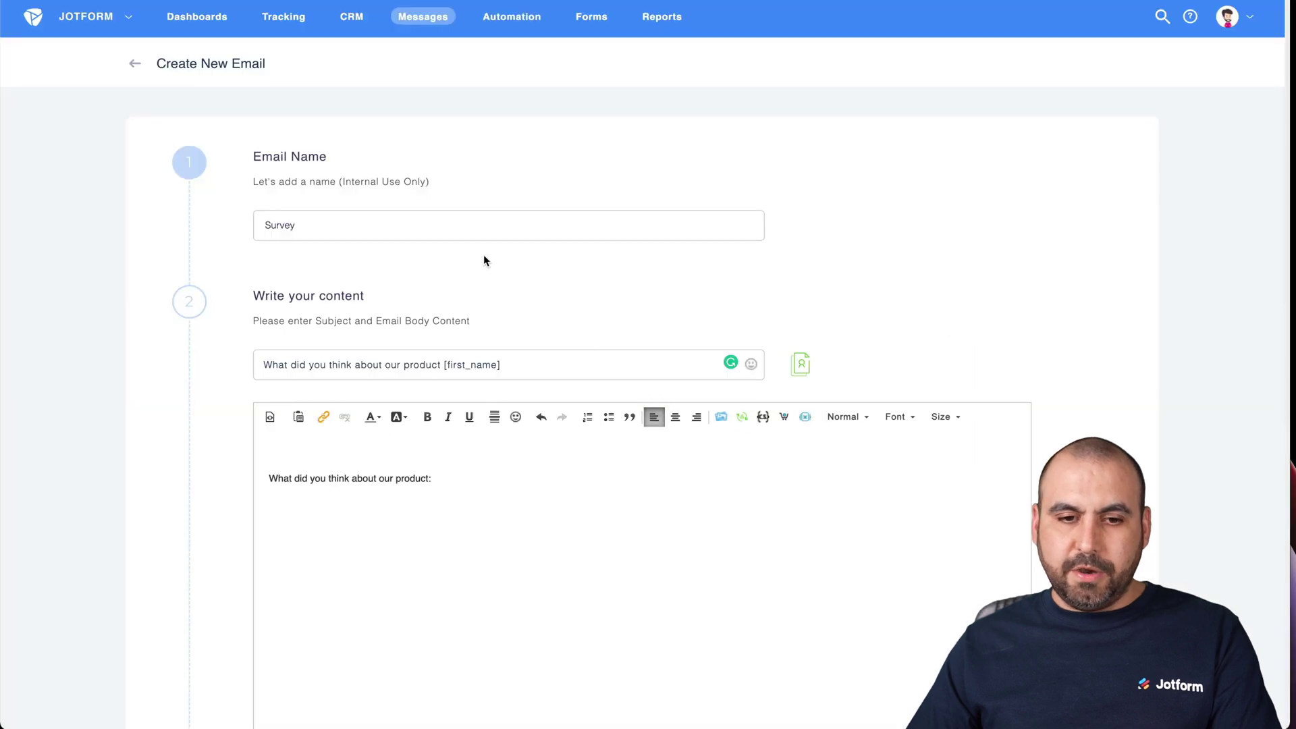
left_click(487, 493)
key("ctrl+v")
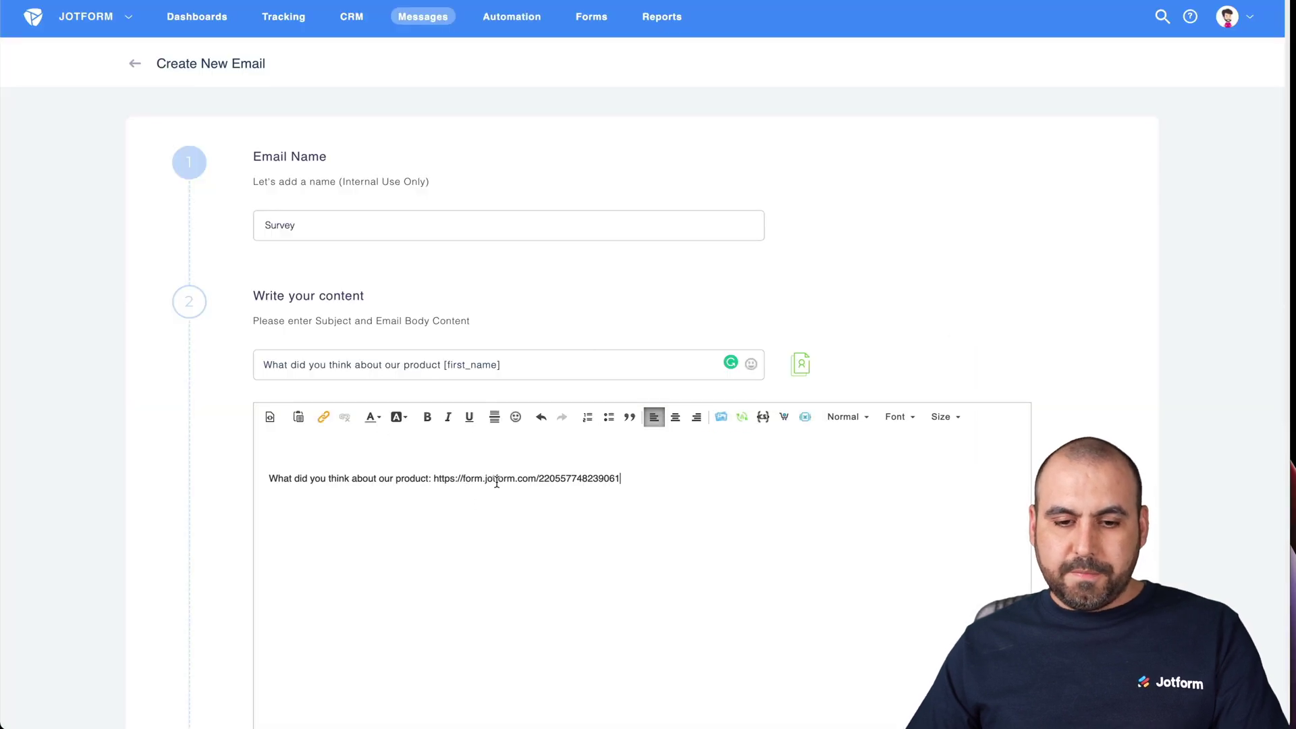
Add the greeting "Hi [first_name]" above the question in the body, keeping only the trailing name tag in the subject
left_click(326, 447)
type("hi")
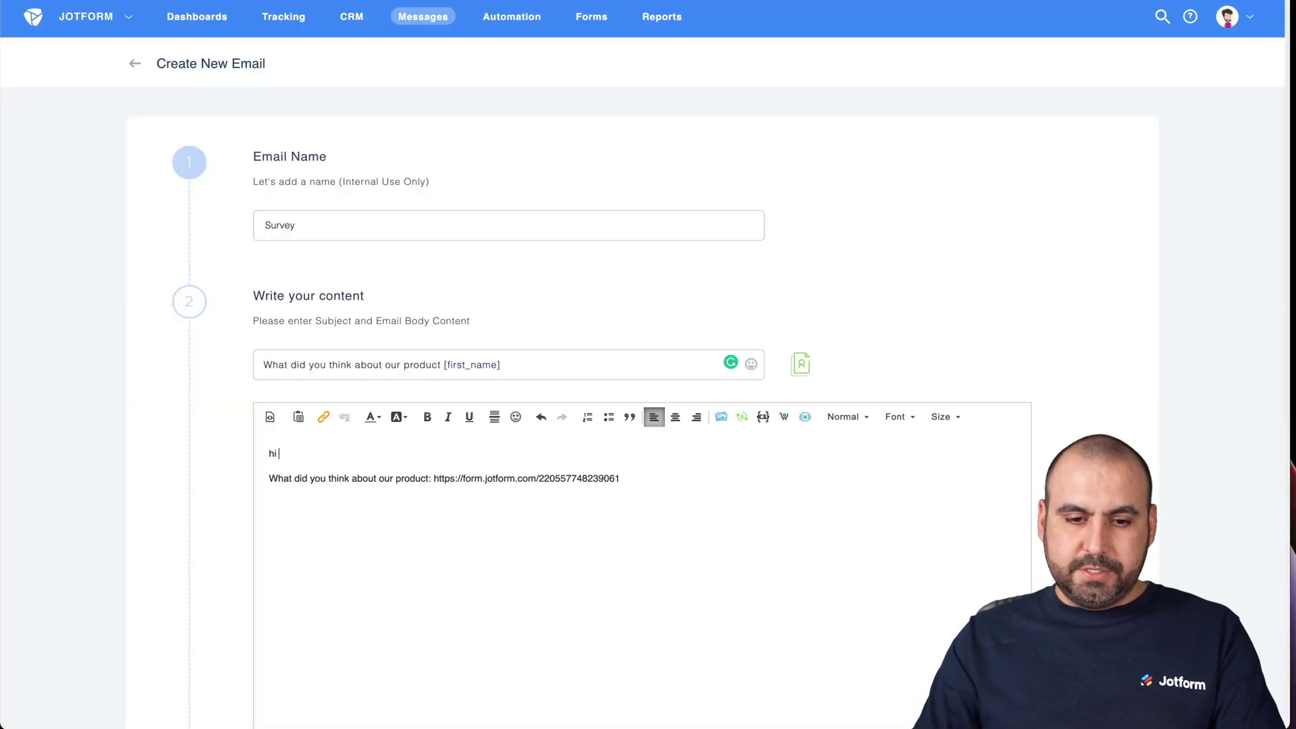
type("i")
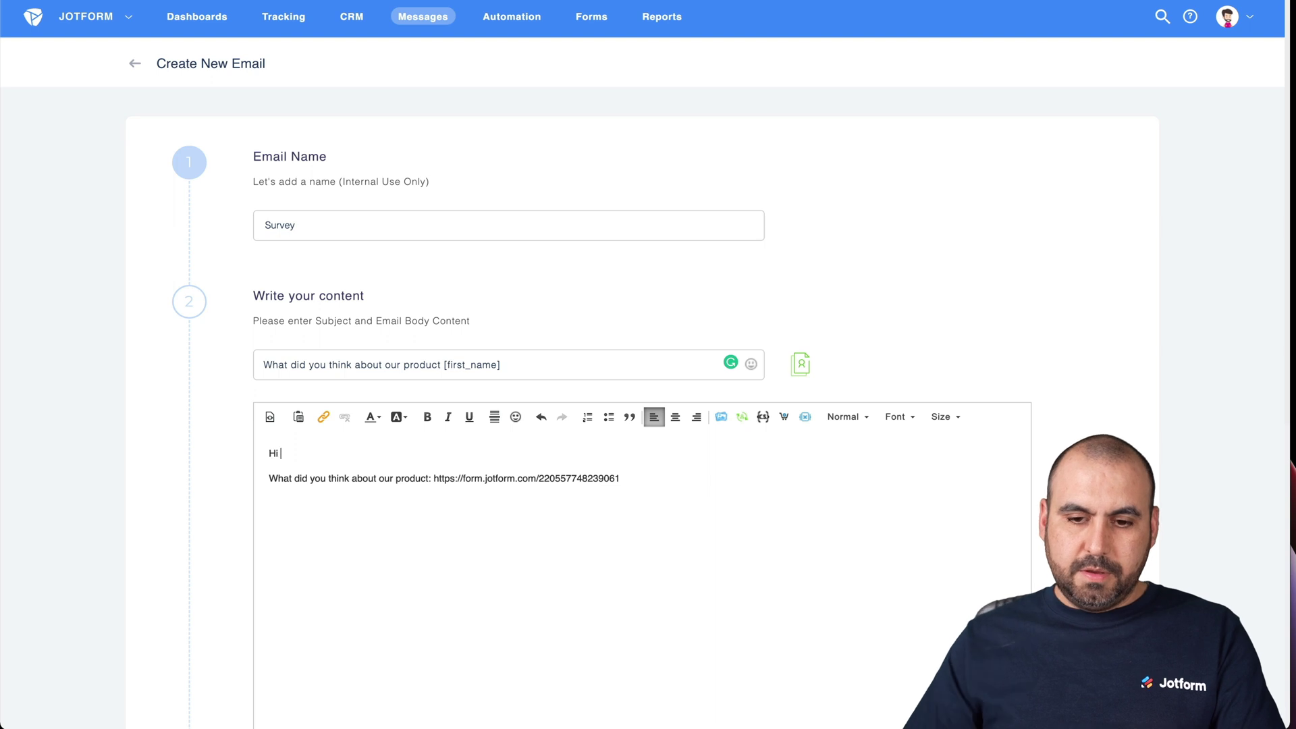
left_click(802, 368)
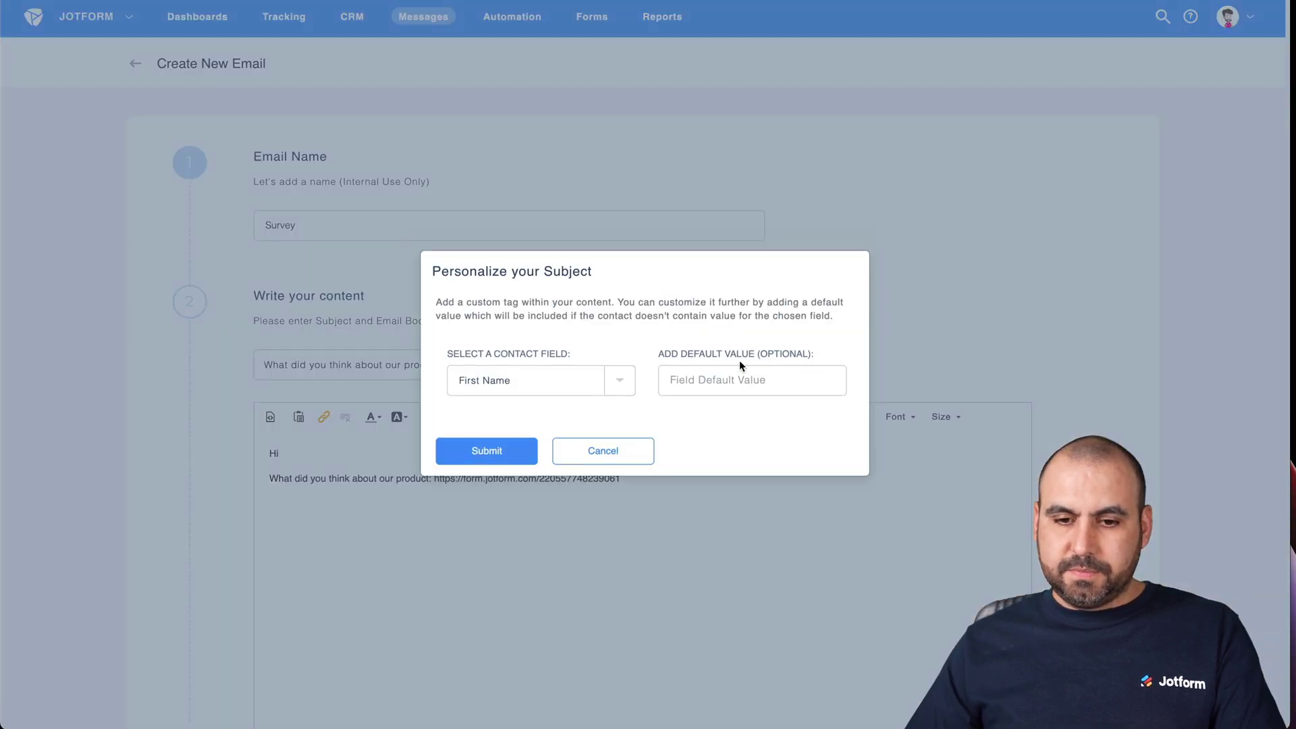
left_click(493, 451)
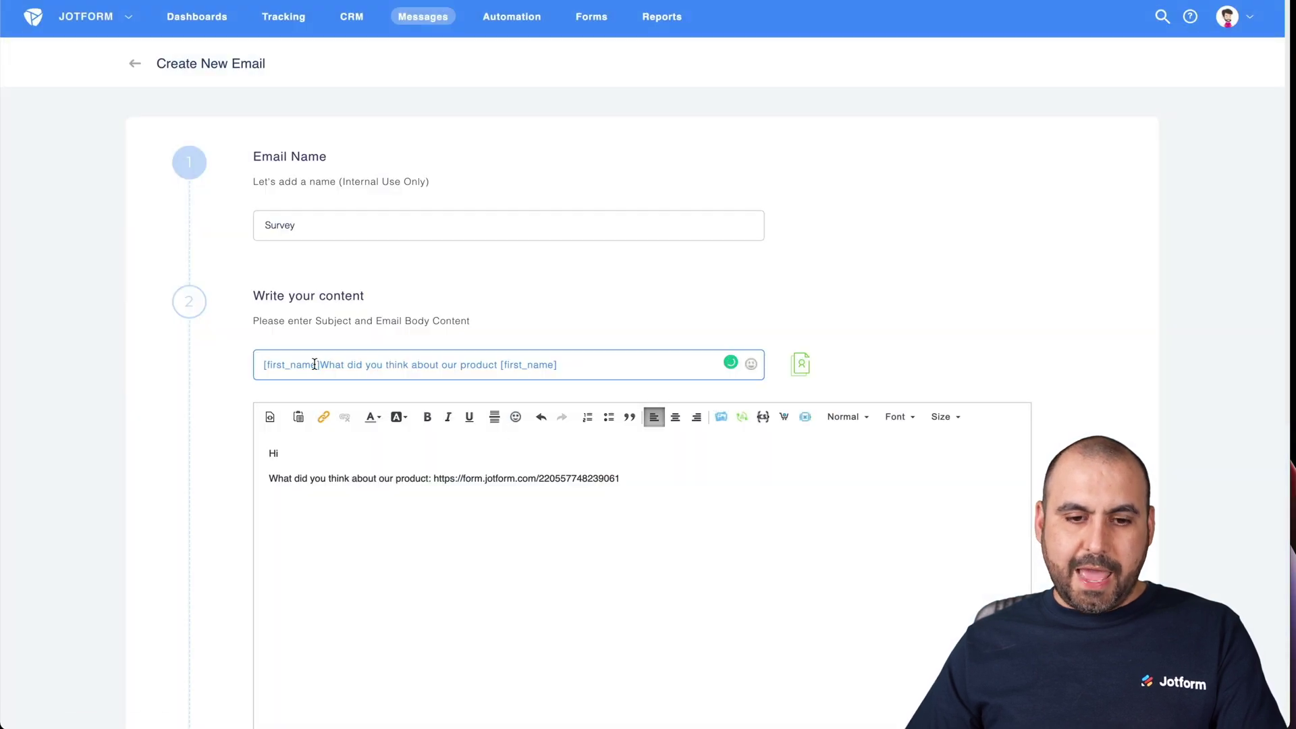
left_click_drag(320, 364, 234, 363)
key("BackSpace")
left_click(297, 454)
key("ctrl+v")
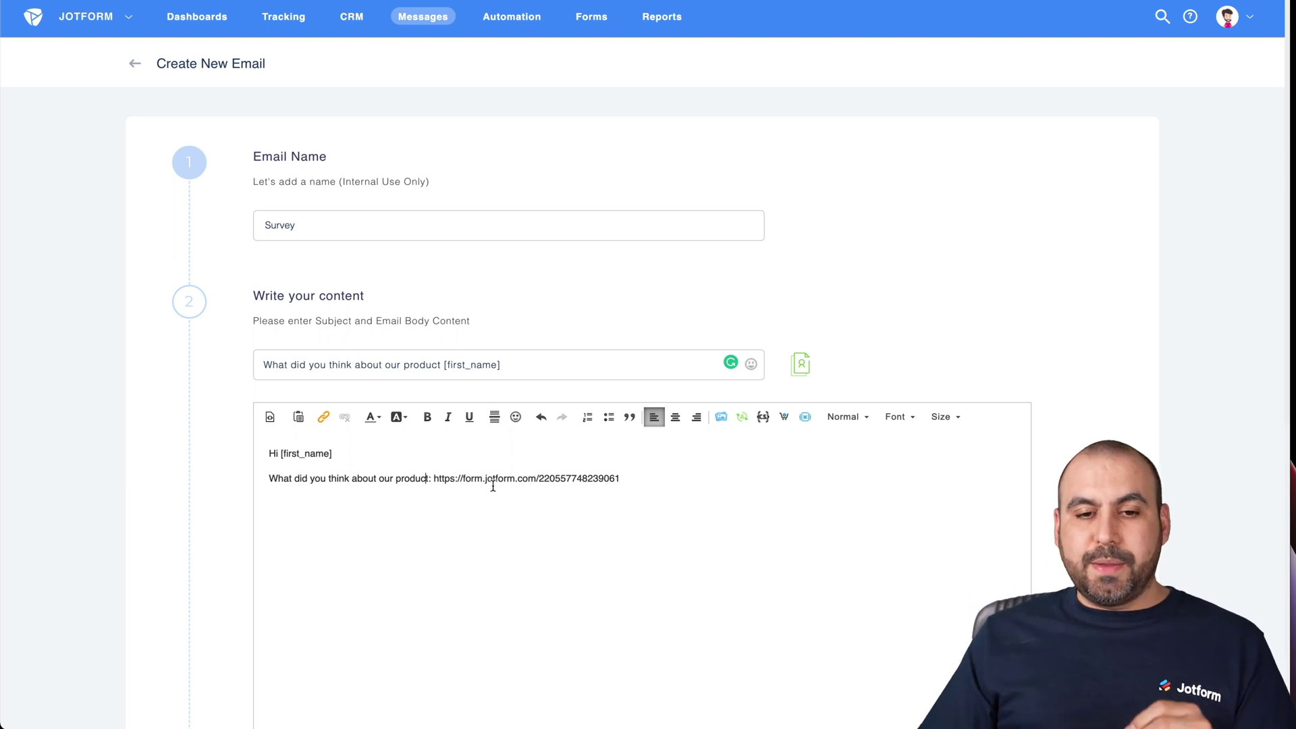
Choose Default Profile as the sender profile and save the email despite its short body
scroll(493, 486, "down", 10)
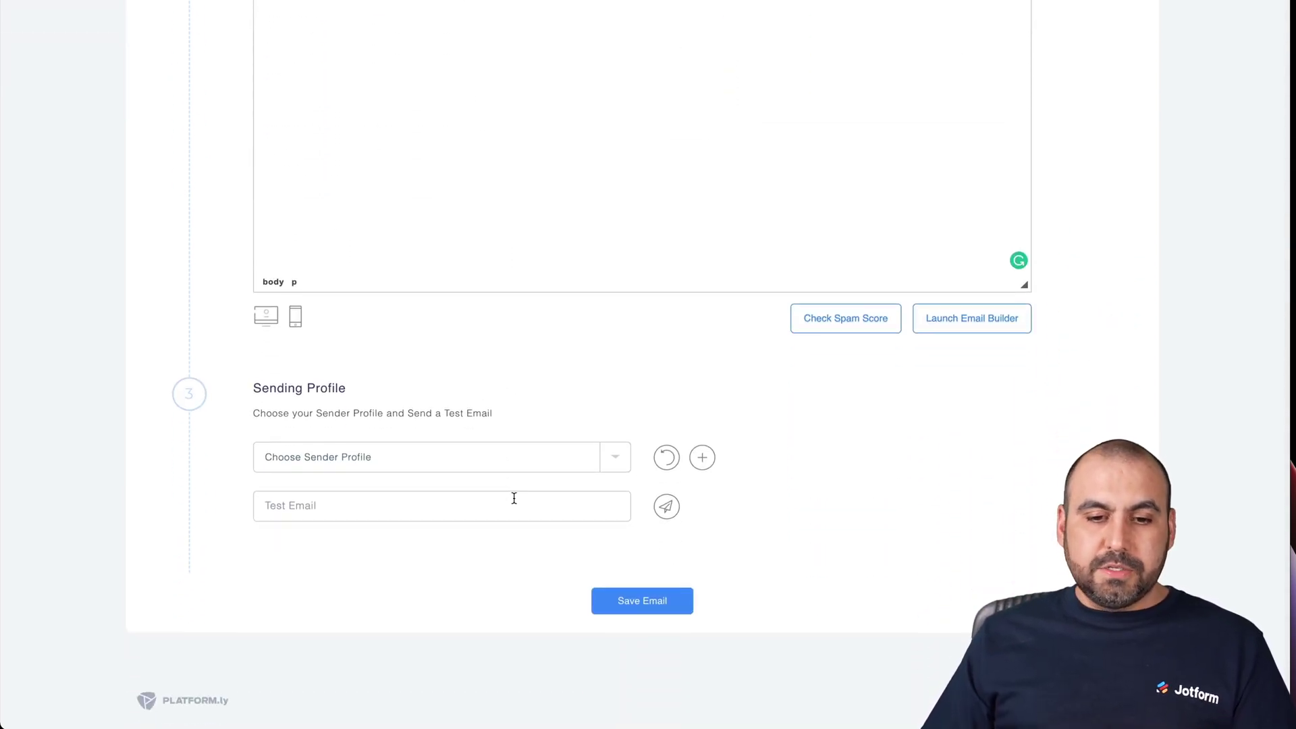
left_click(436, 463)
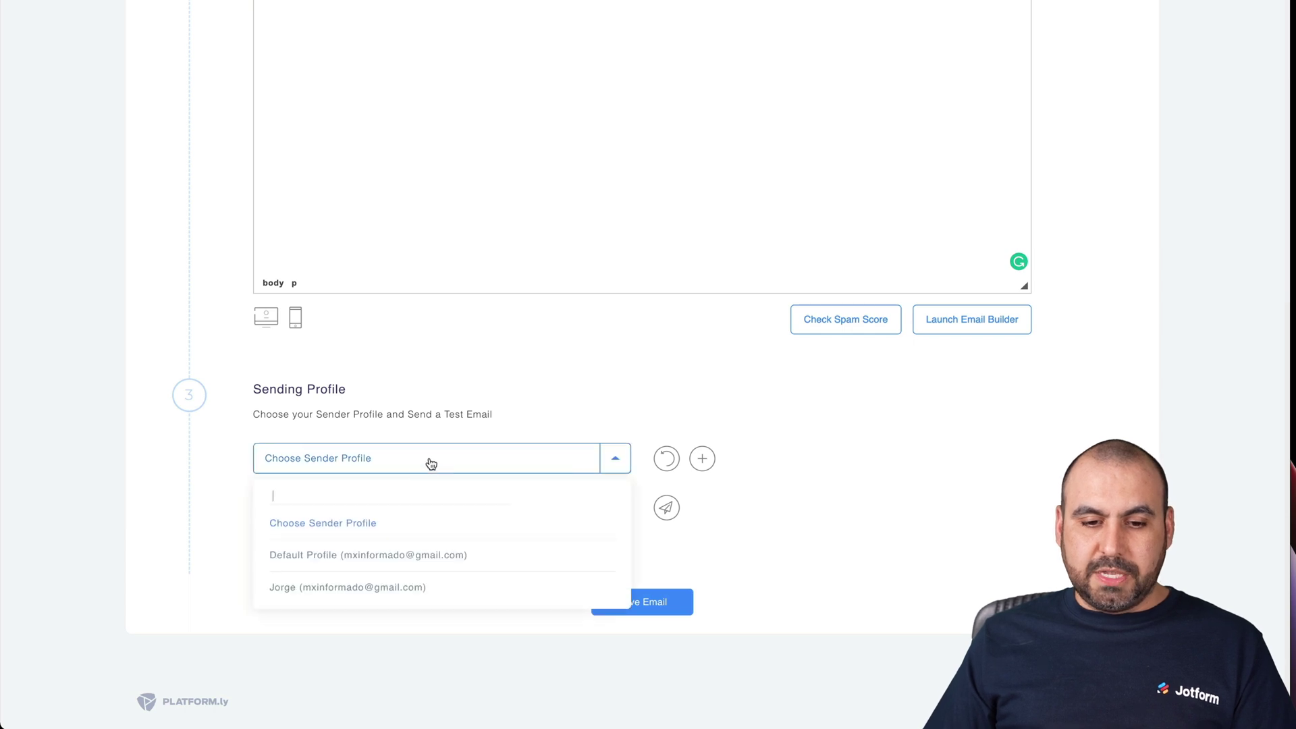
left_click(443, 561)
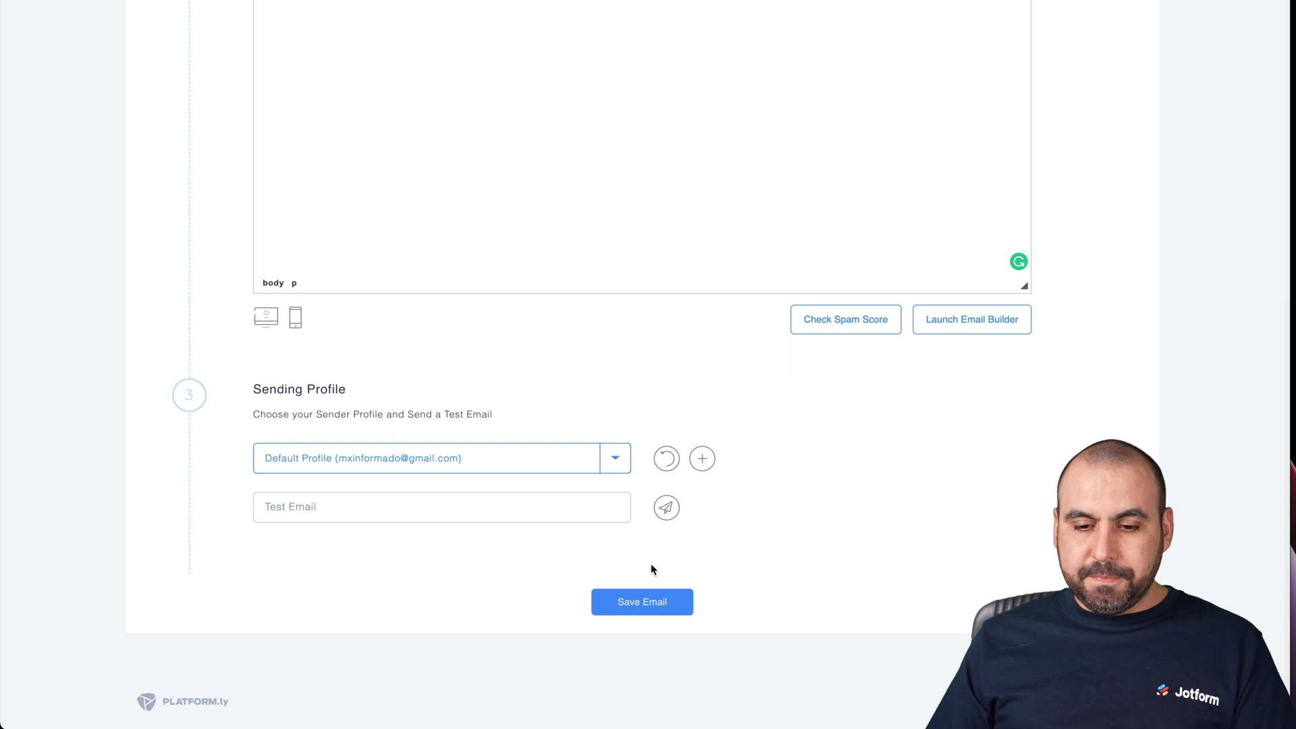
left_click(653, 595)
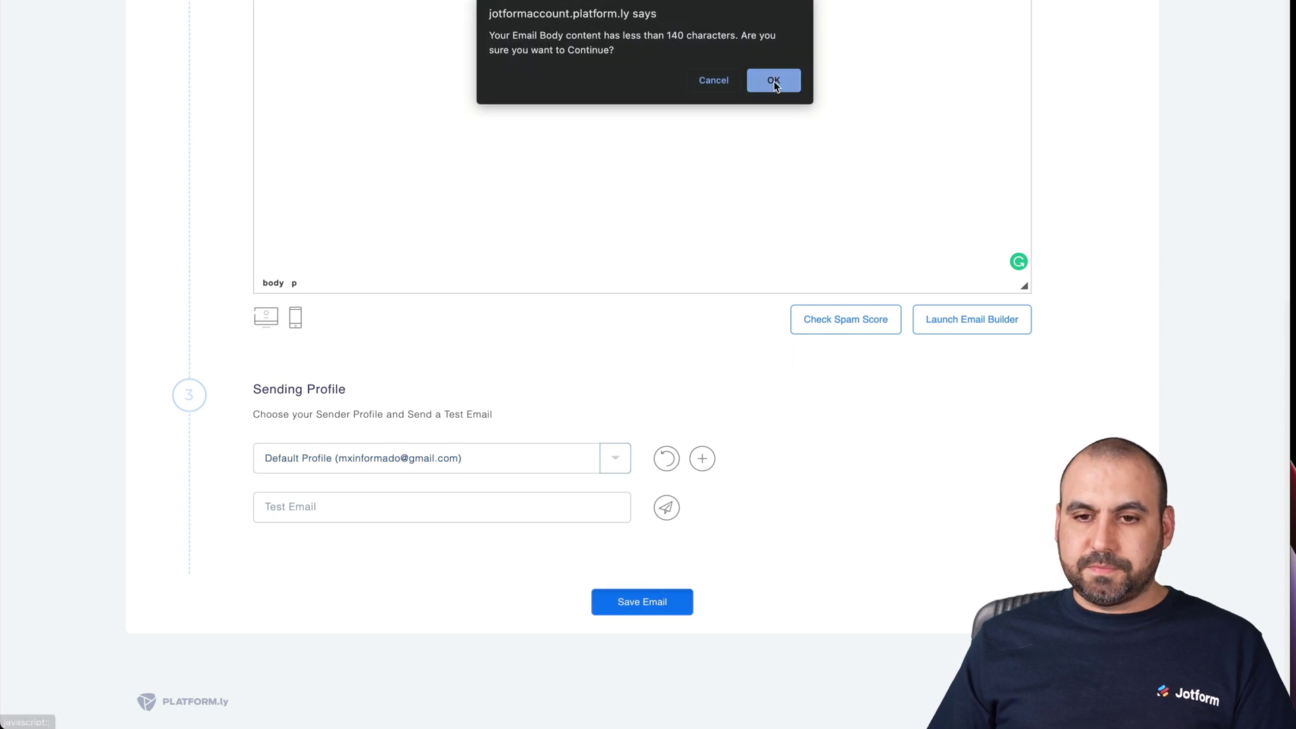
left_click(774, 82)
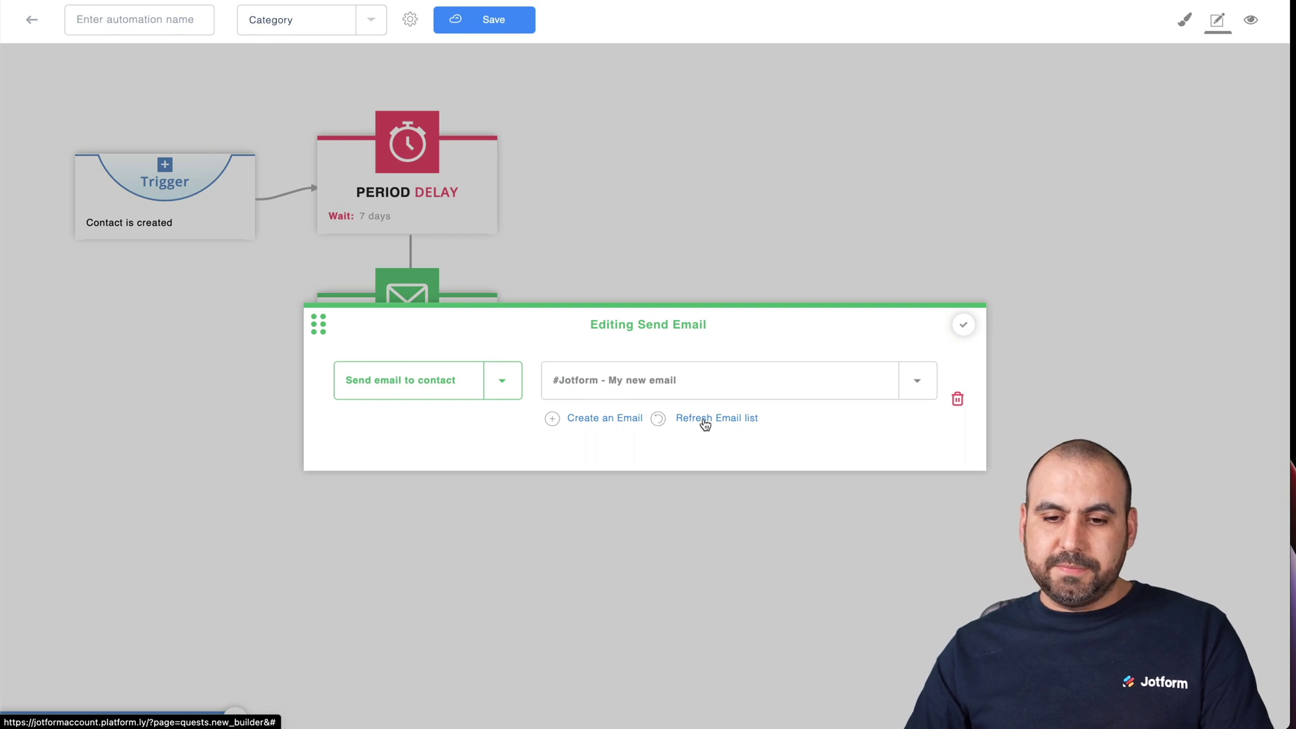
Set the Send Email action to #Jotform - Survey and reposition its block diagonally below and to the right of the Period Delay
left_click(689, 384)
left_click(619, 492)
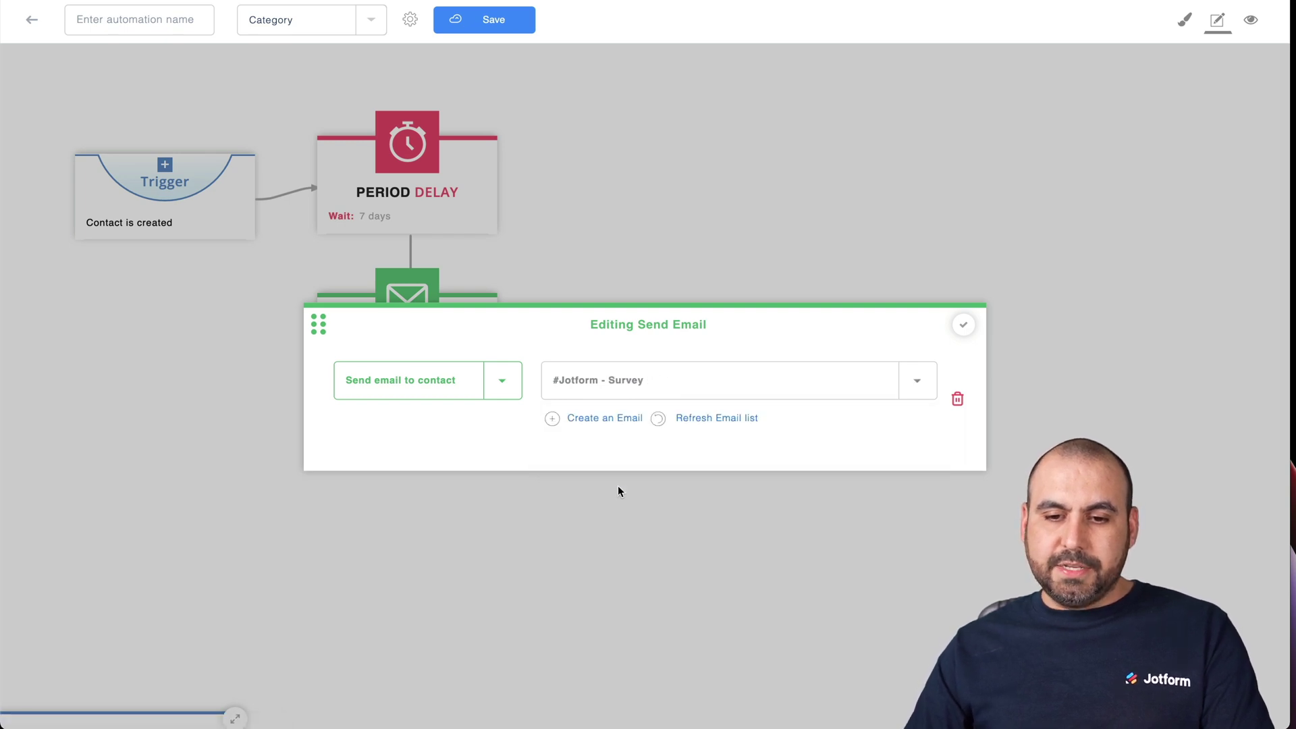
left_click(964, 326)
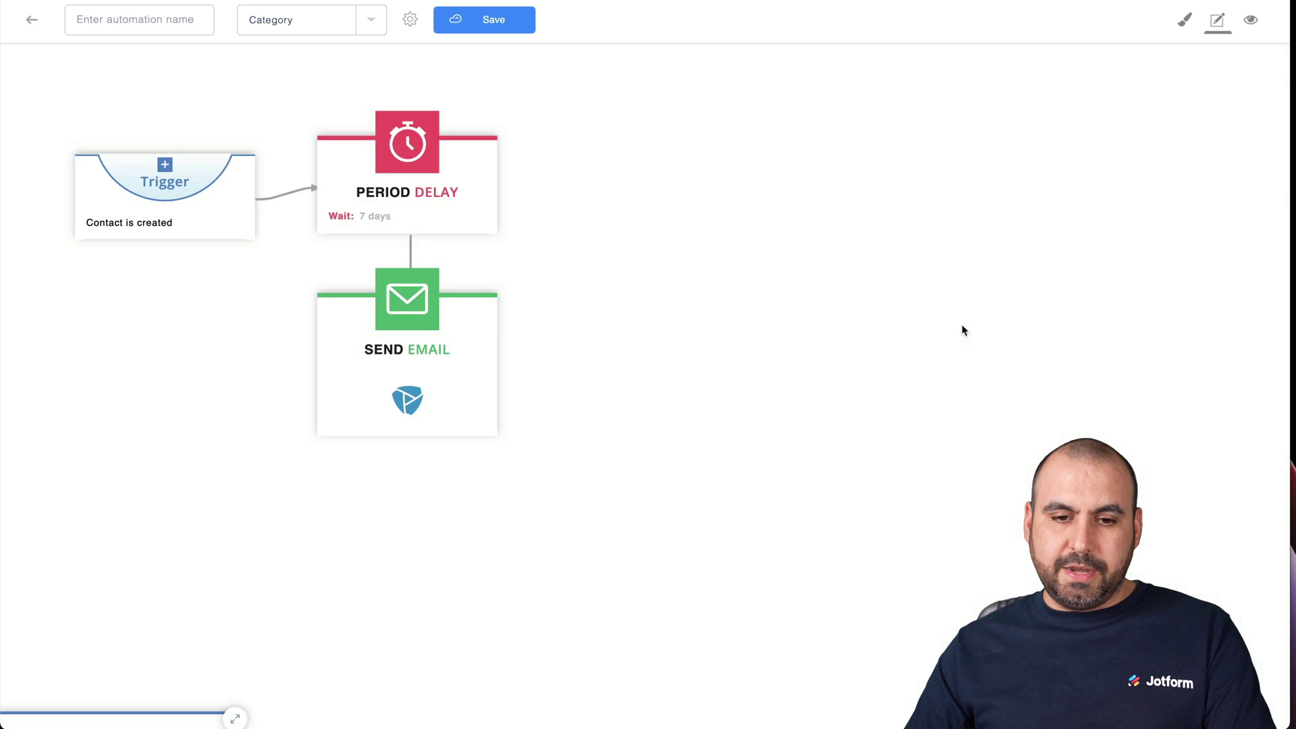
left_click_drag(407, 297, 662, 295)
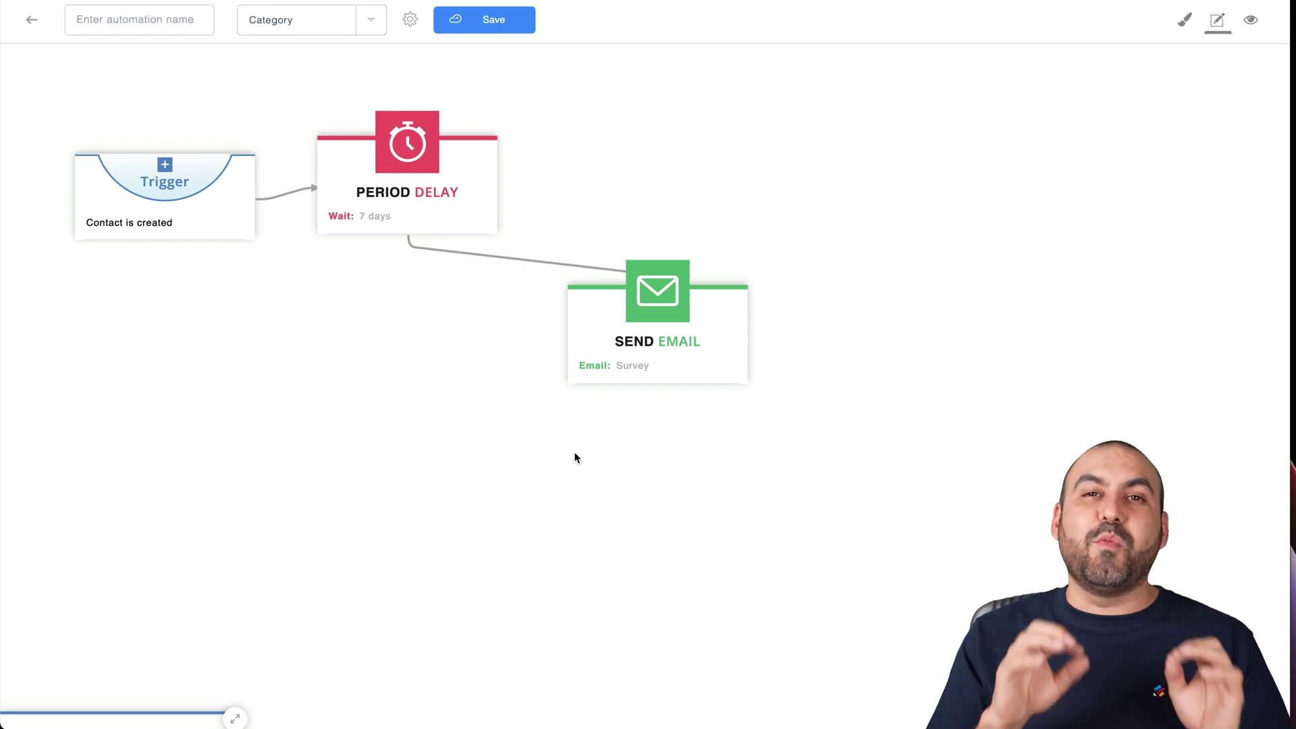
mouse_move(156, 193)
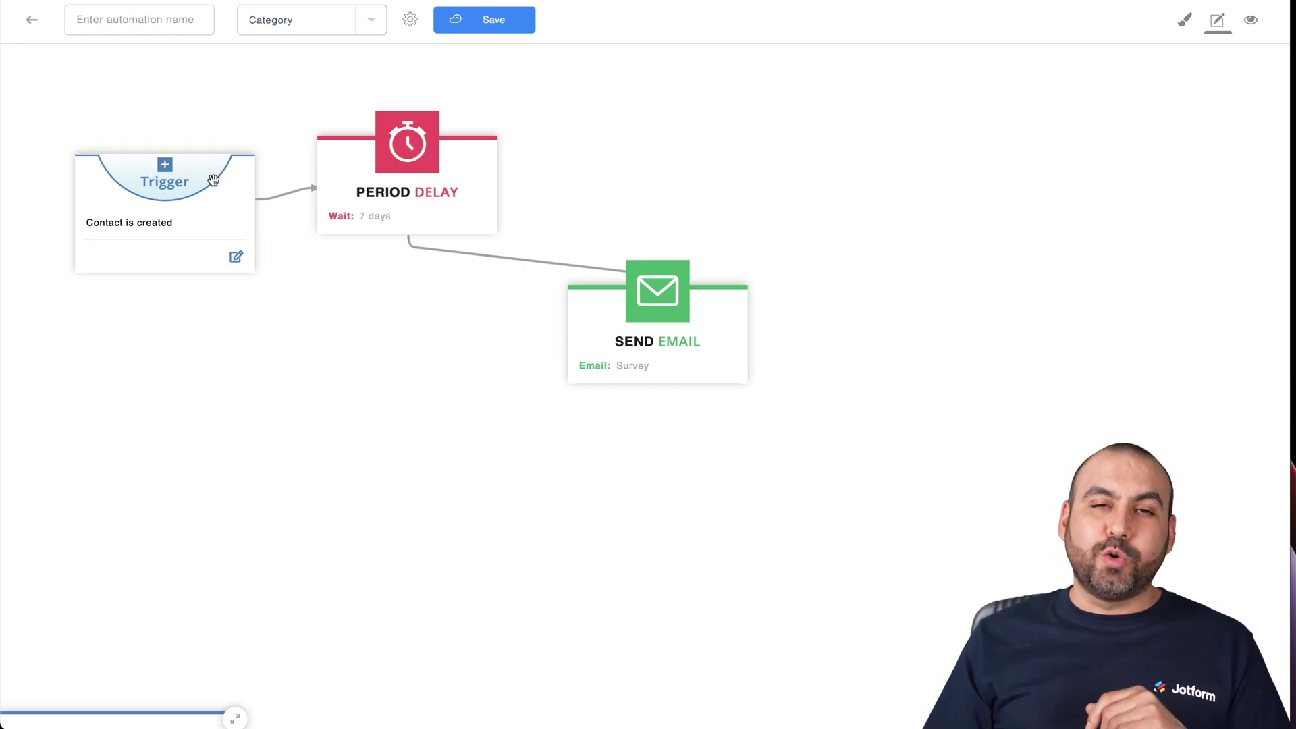
Name the automation "survey" and assign it to the Jotform category
mouse_move(361, 216)
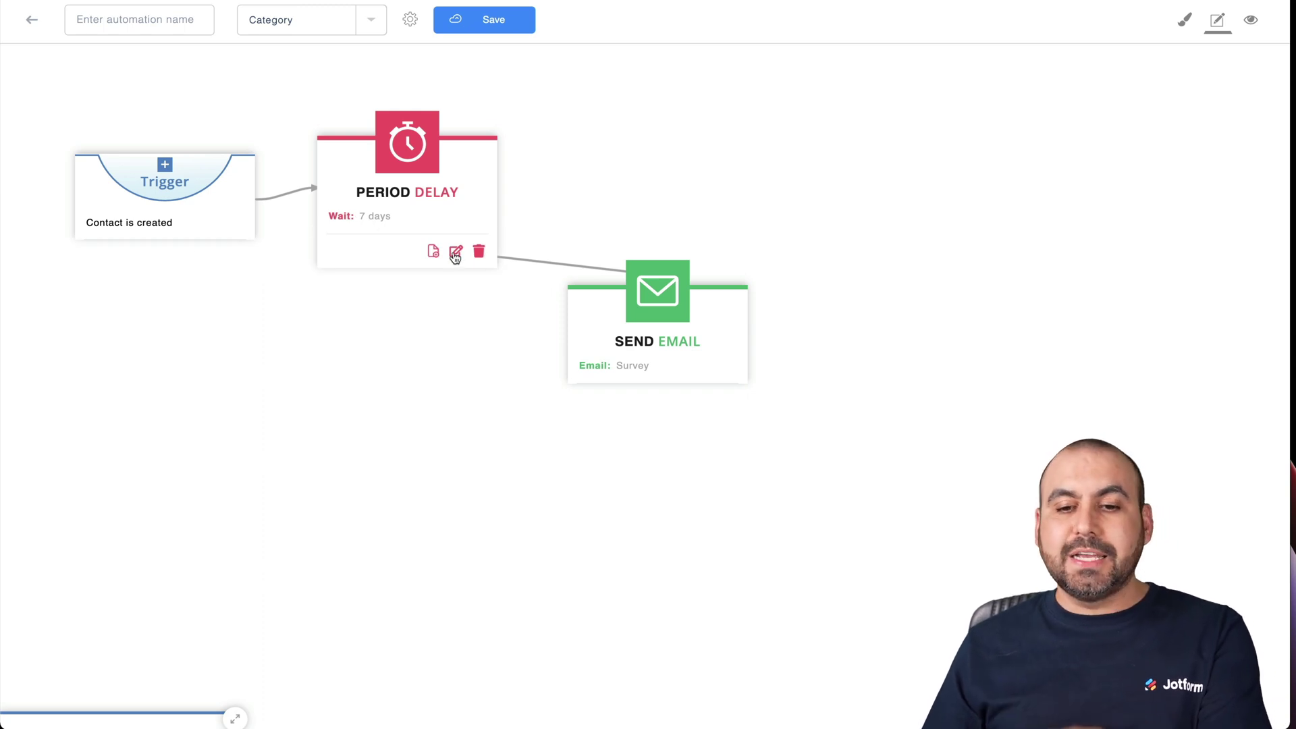
mouse_move(653, 346)
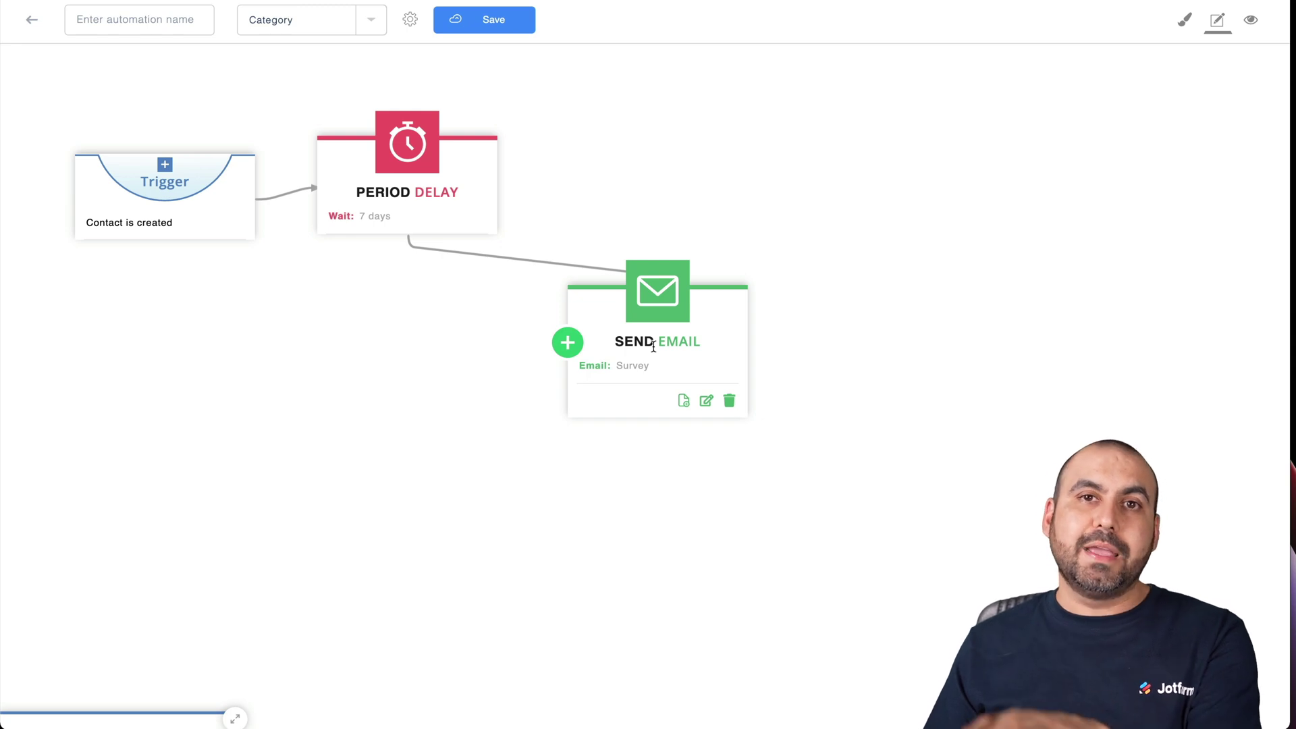
left_click(146, 20)
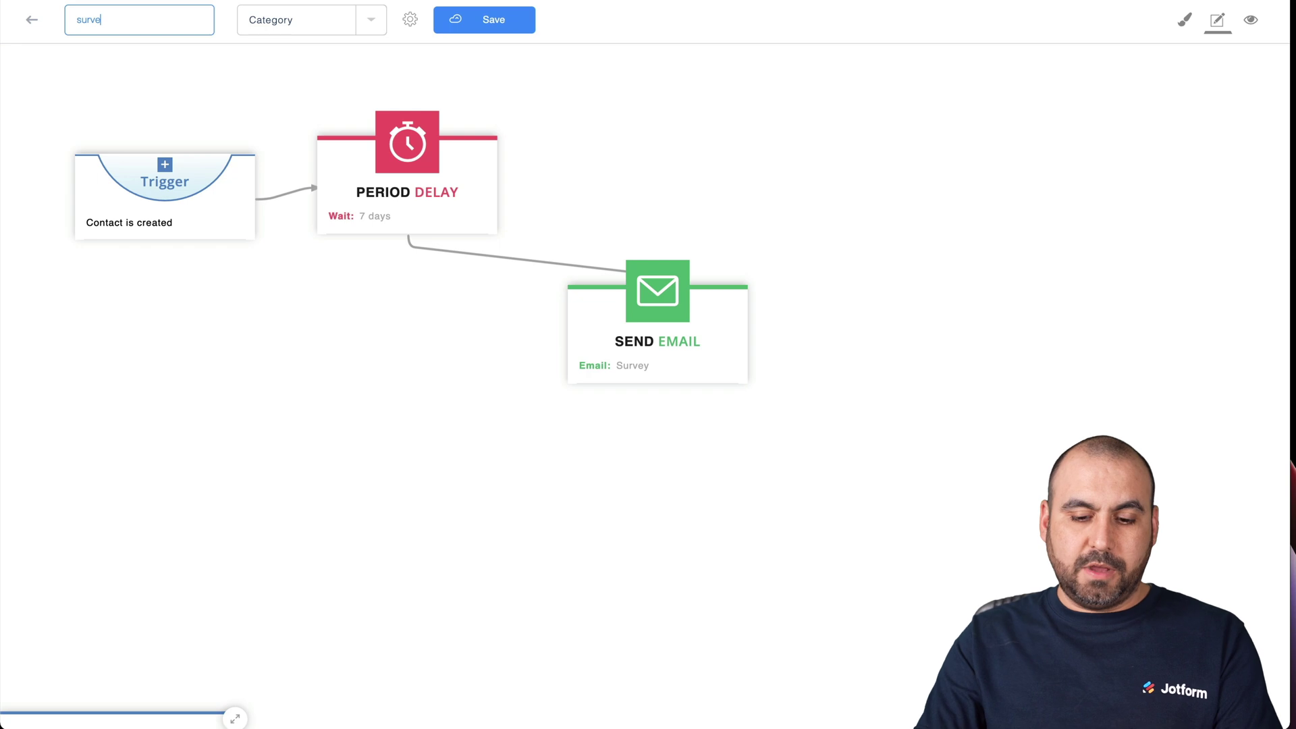
left_click(385, 27)
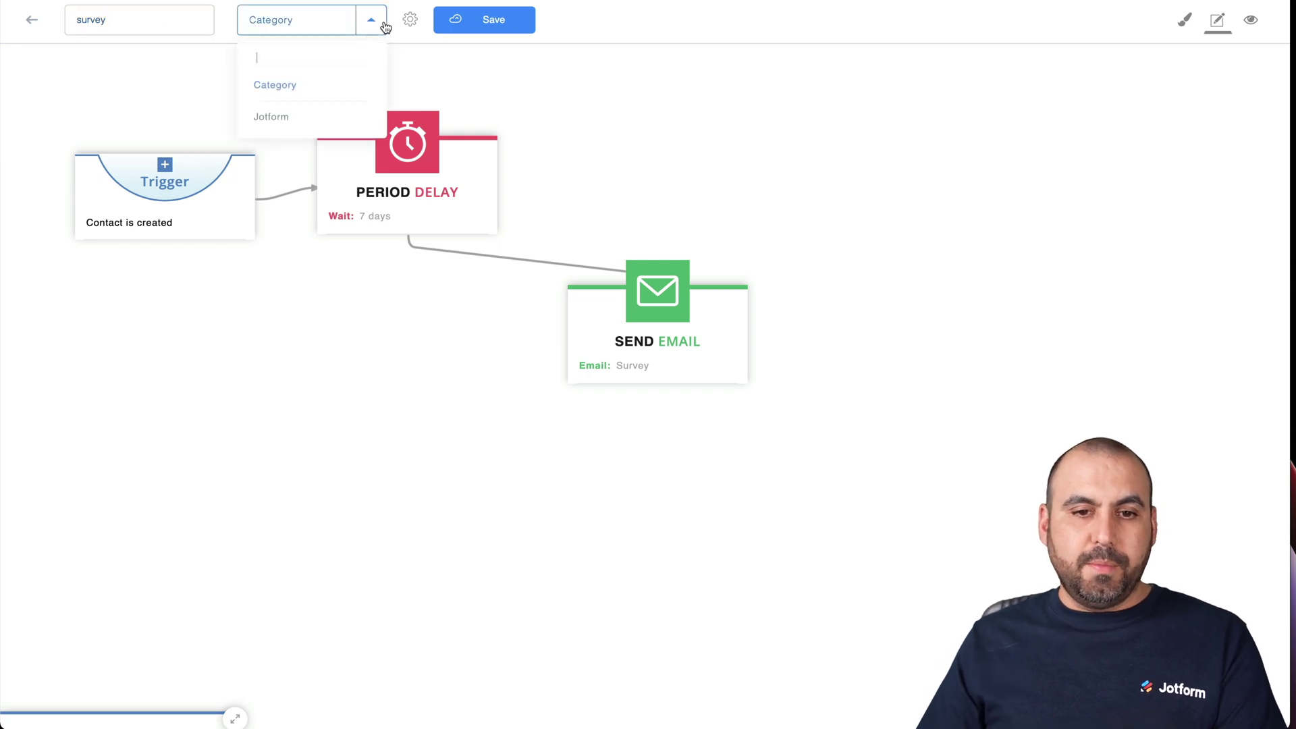
left_click(271, 118)
Save the automation with contacts allowed to re-enter and existing contacts allowed to enter, and close its settings without activating it
left_click(482, 20)
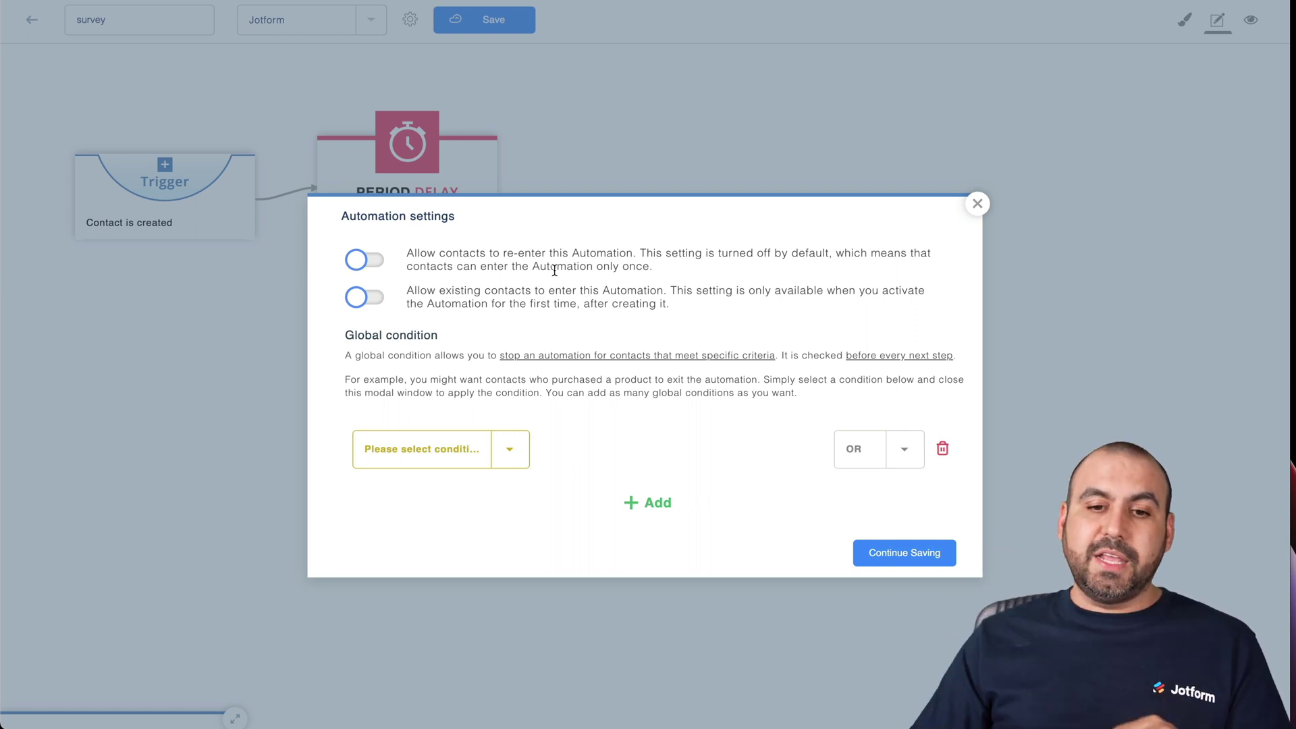
left_click(370, 260)
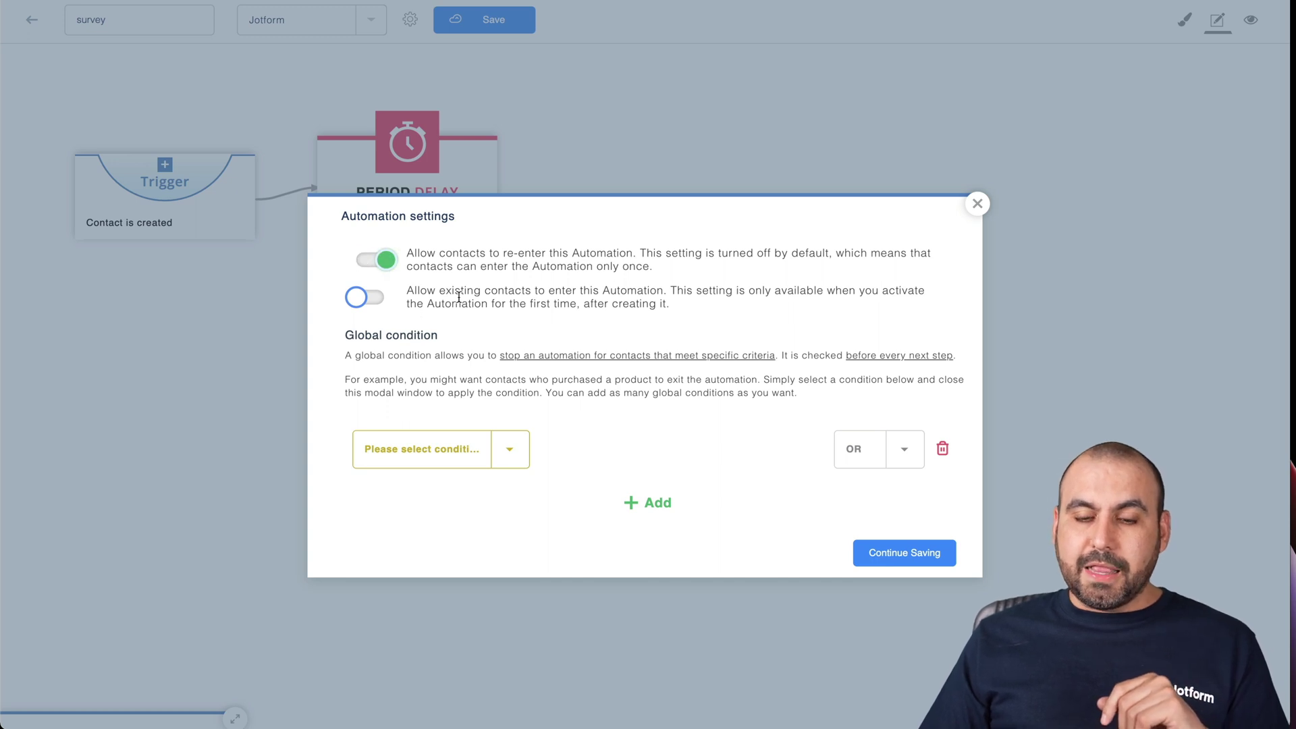
left_click(368, 299)
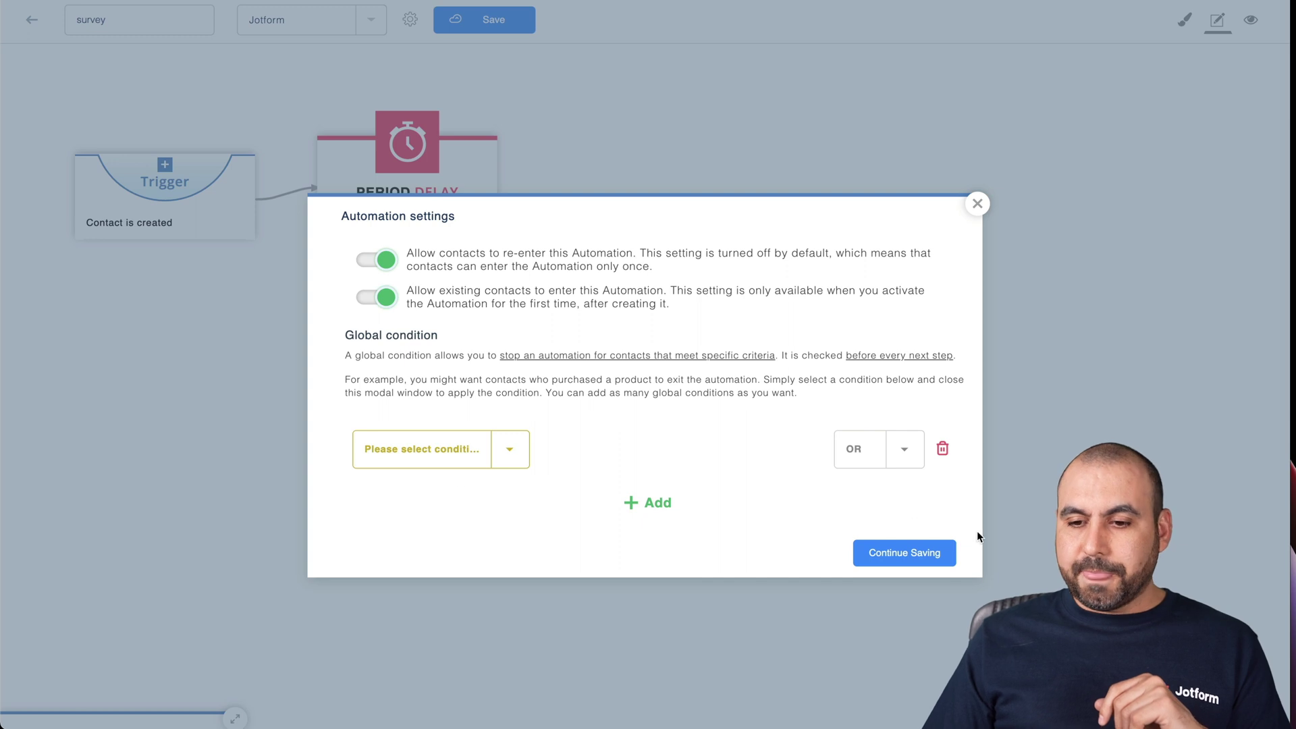
left_click(906, 551)
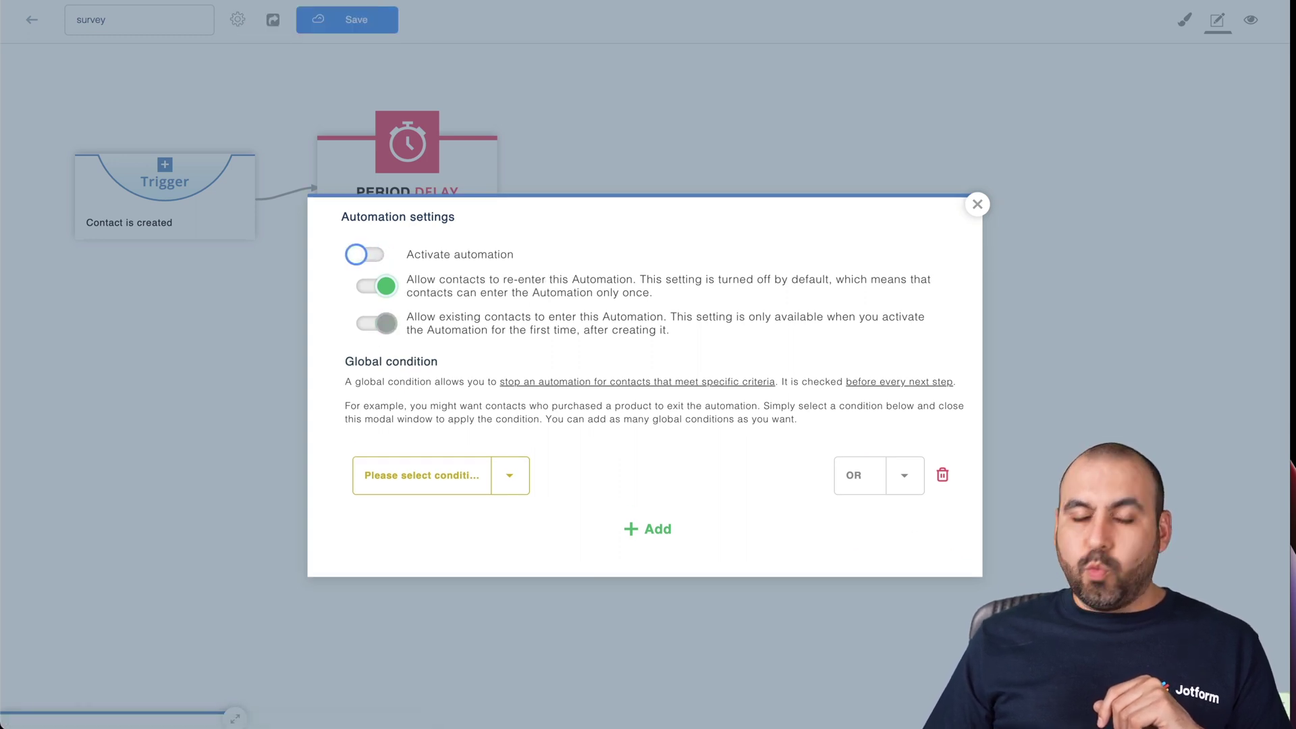
left_click(977, 205)
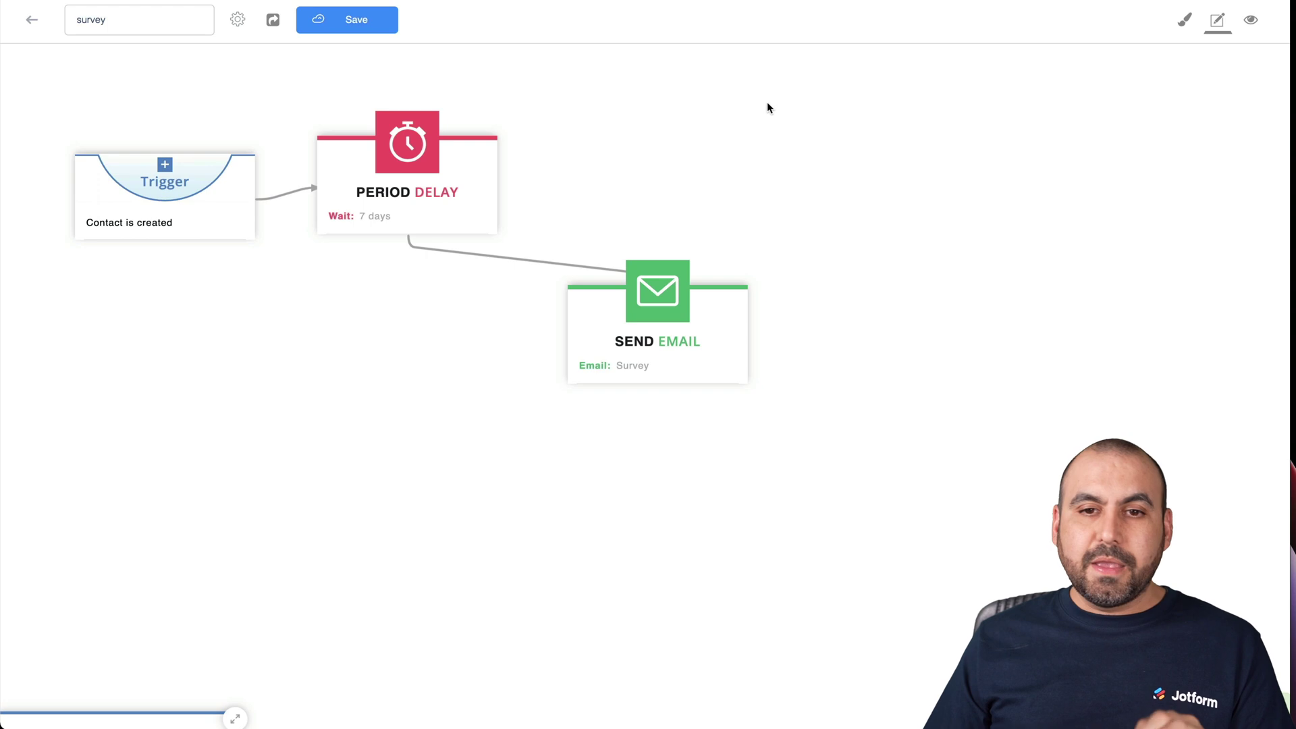